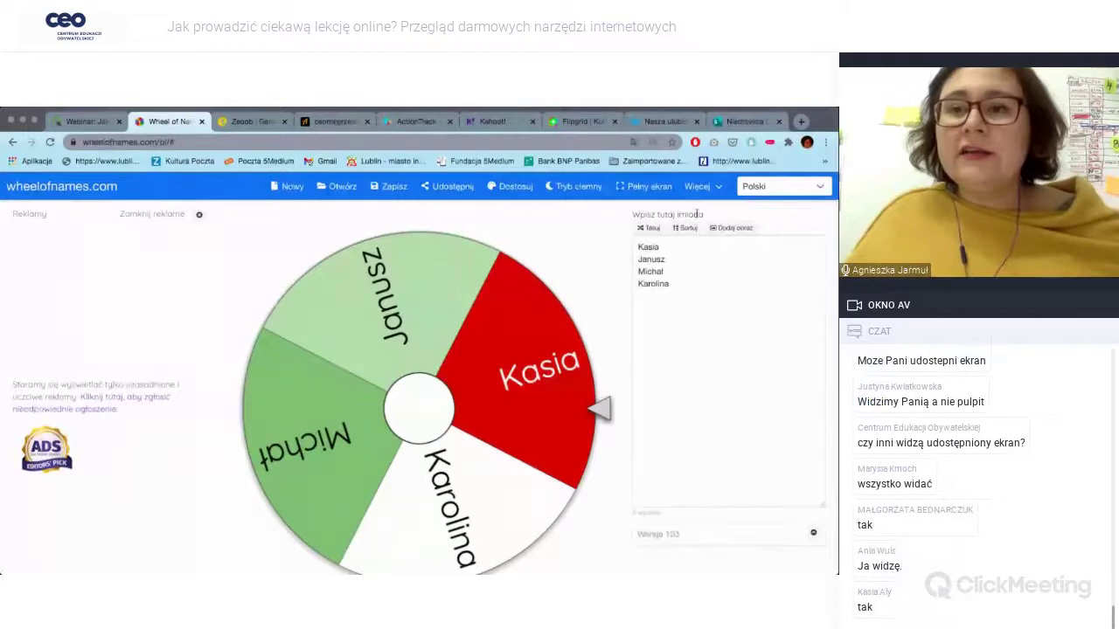
left_click(717, 187)
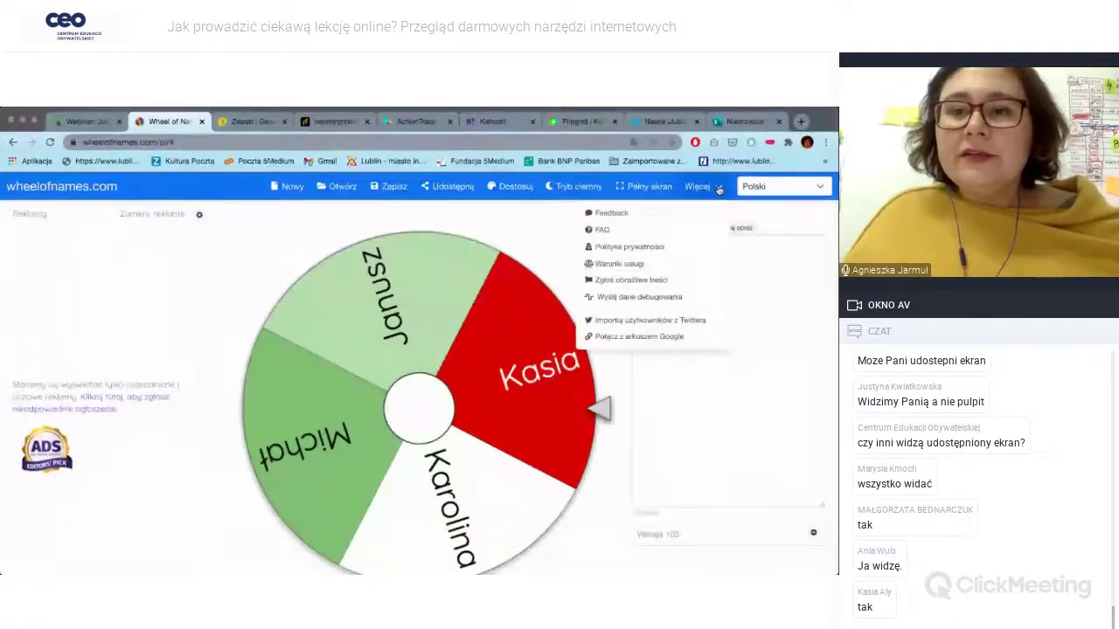
left_click(542, 245)
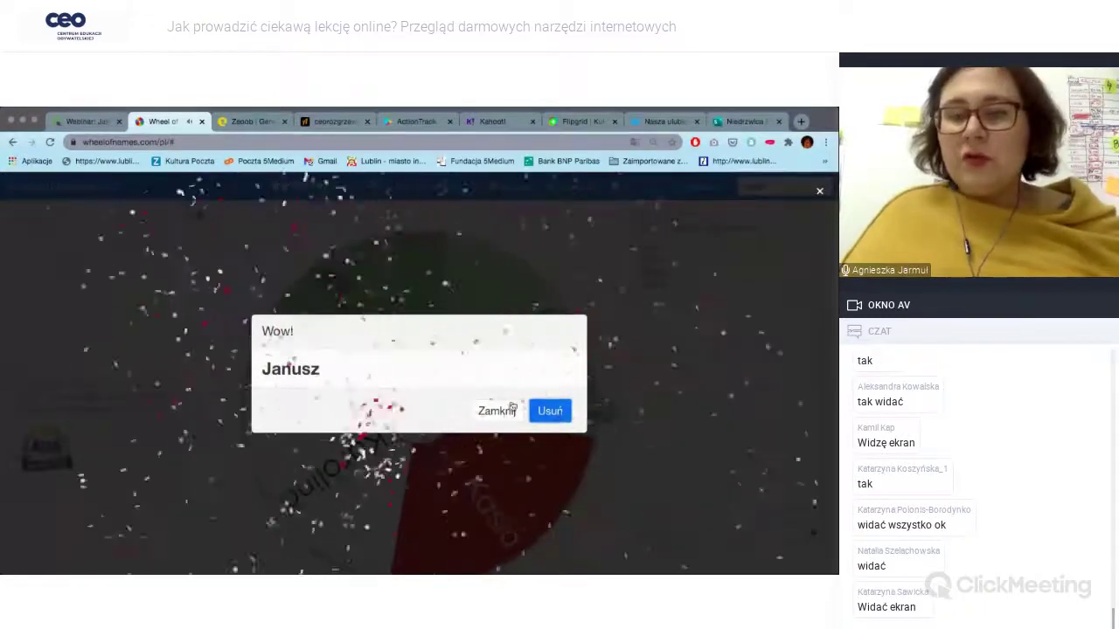
Dismiss the drawn winner, spin the name wheel again and remove the newly drawn name from the list.
left_click(496, 411)
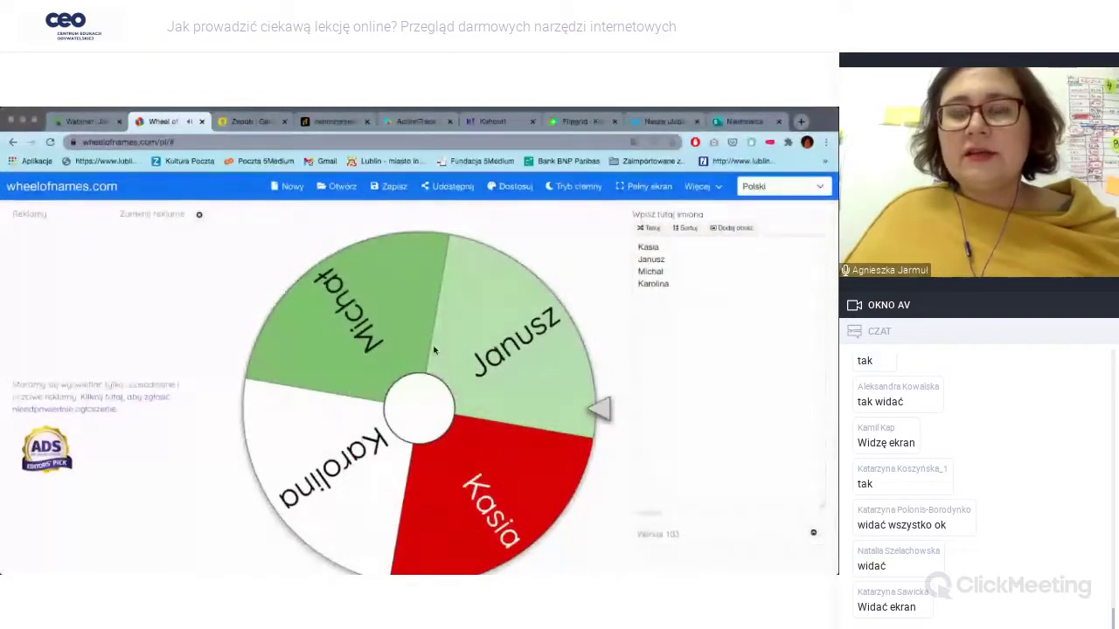
left_click(425, 400)
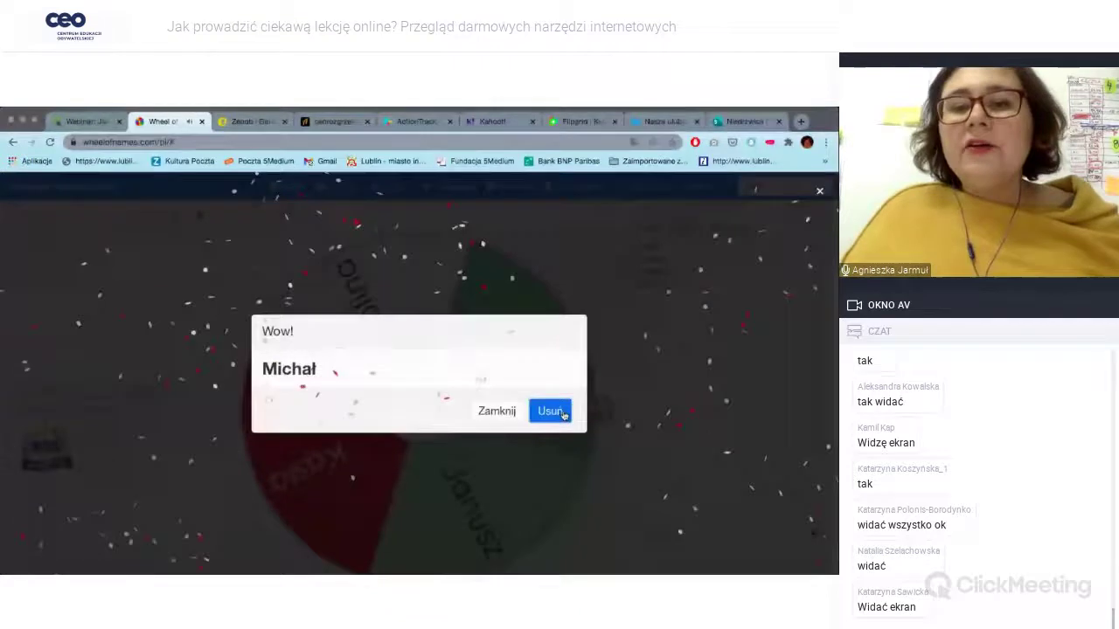
left_click(550, 411)
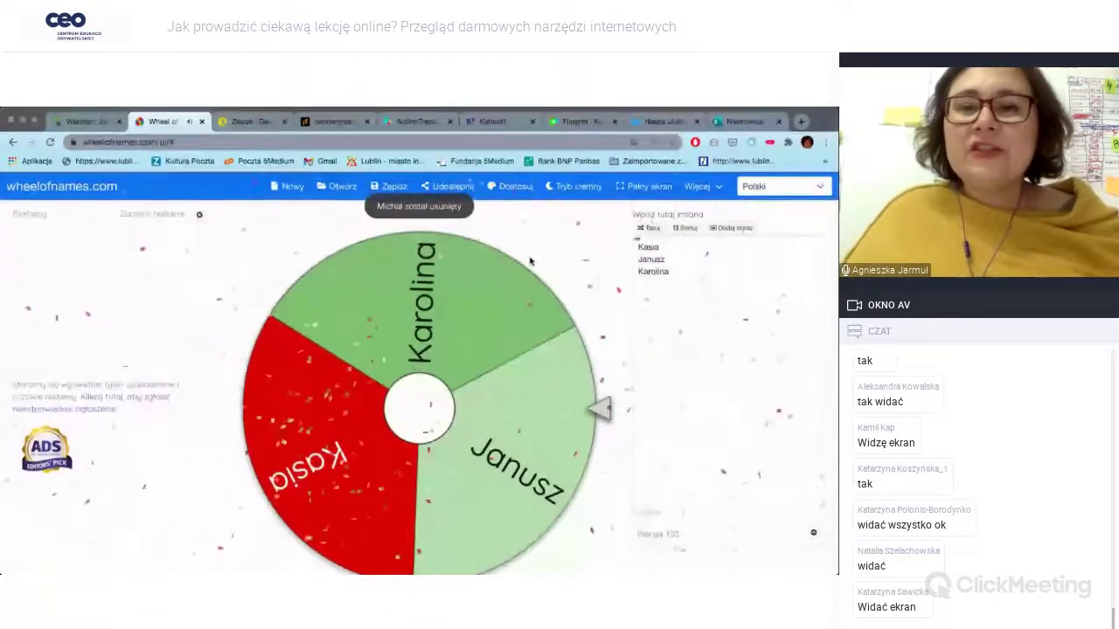
Customise the wheel by shortening its spin time to below the 10 mark.
left_click(510, 189)
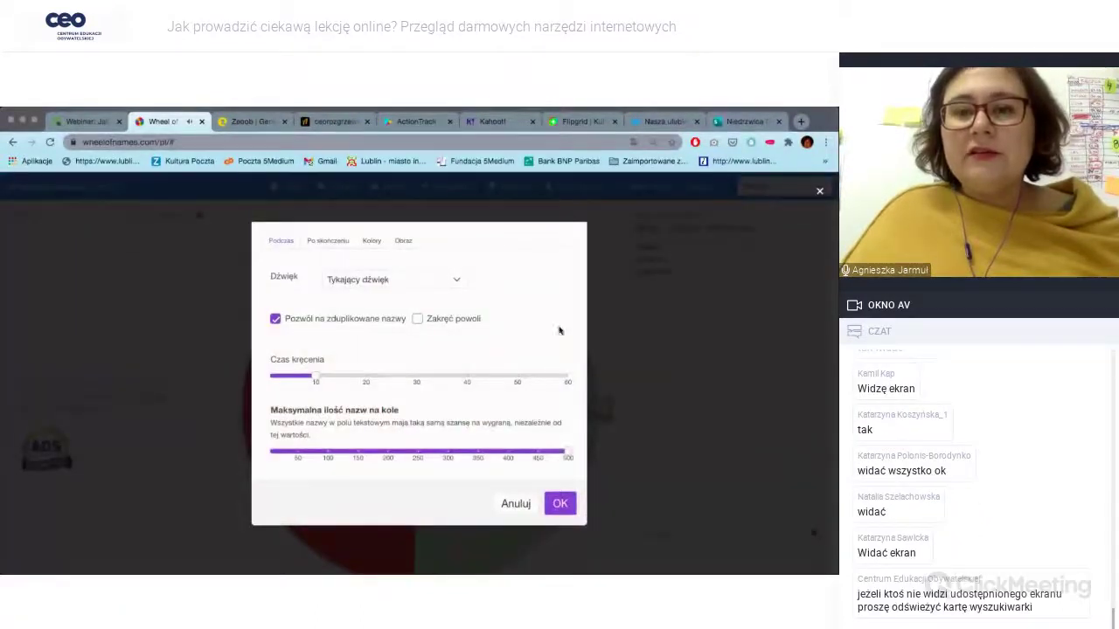
left_click(515, 505)
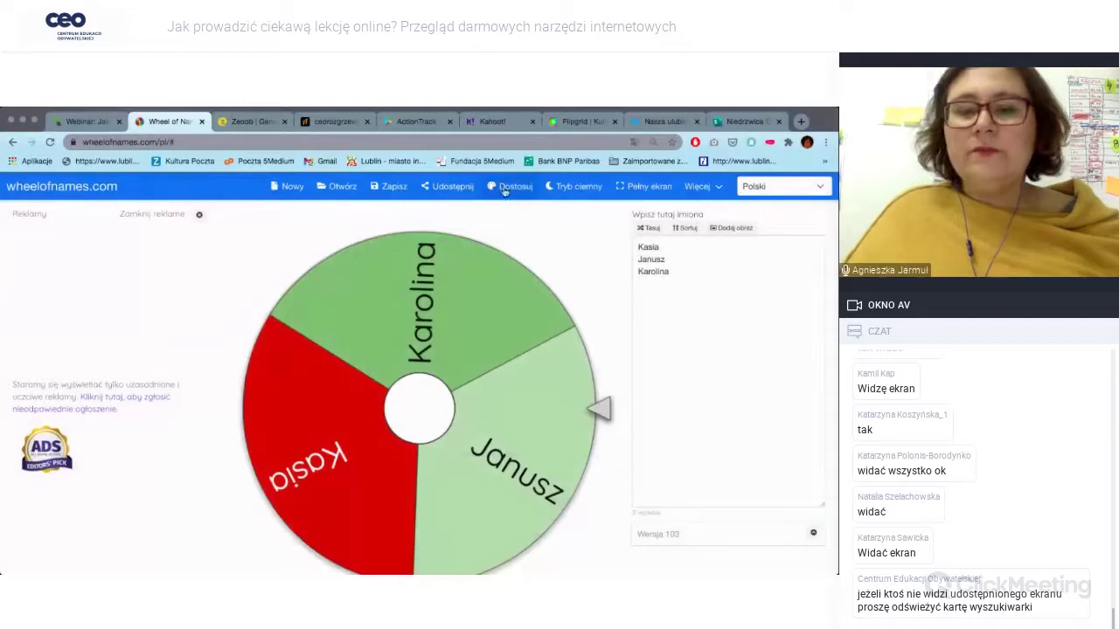
left_click(505, 189)
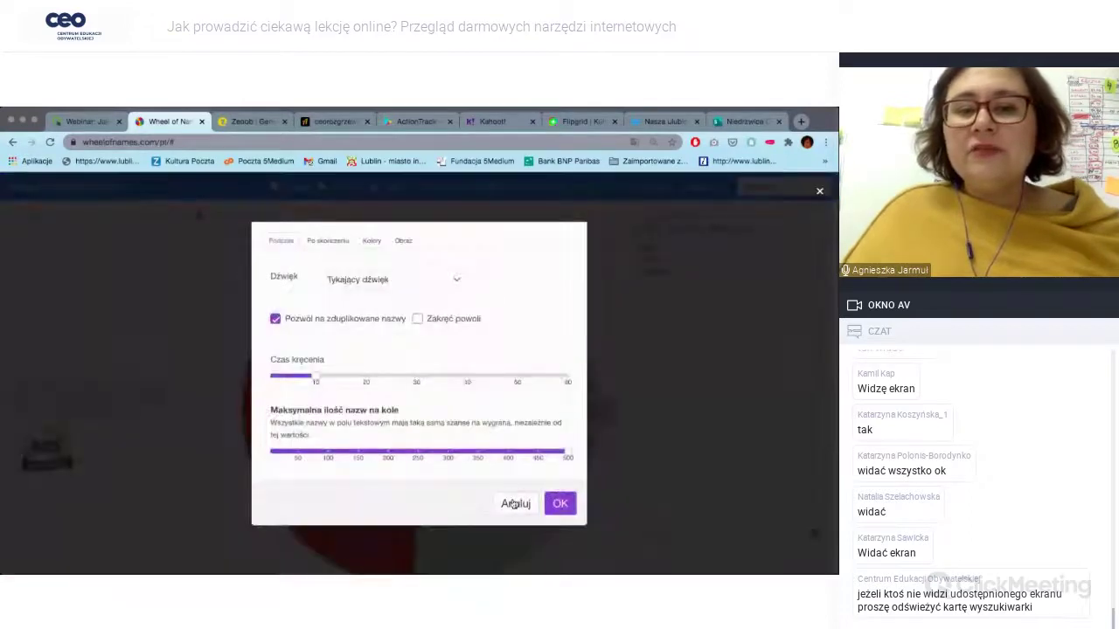
mouse_move(317, 376)
left_mouse_down()
mouse_move(452, 377)
mouse_move(300, 377)
left_mouse_up()
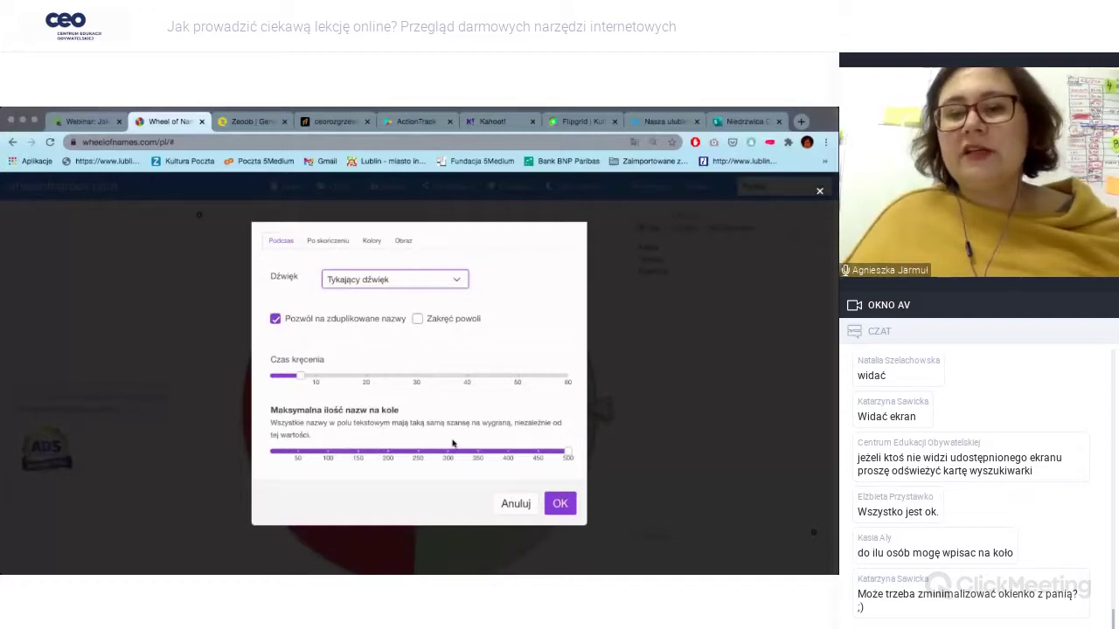
left_click(568, 455)
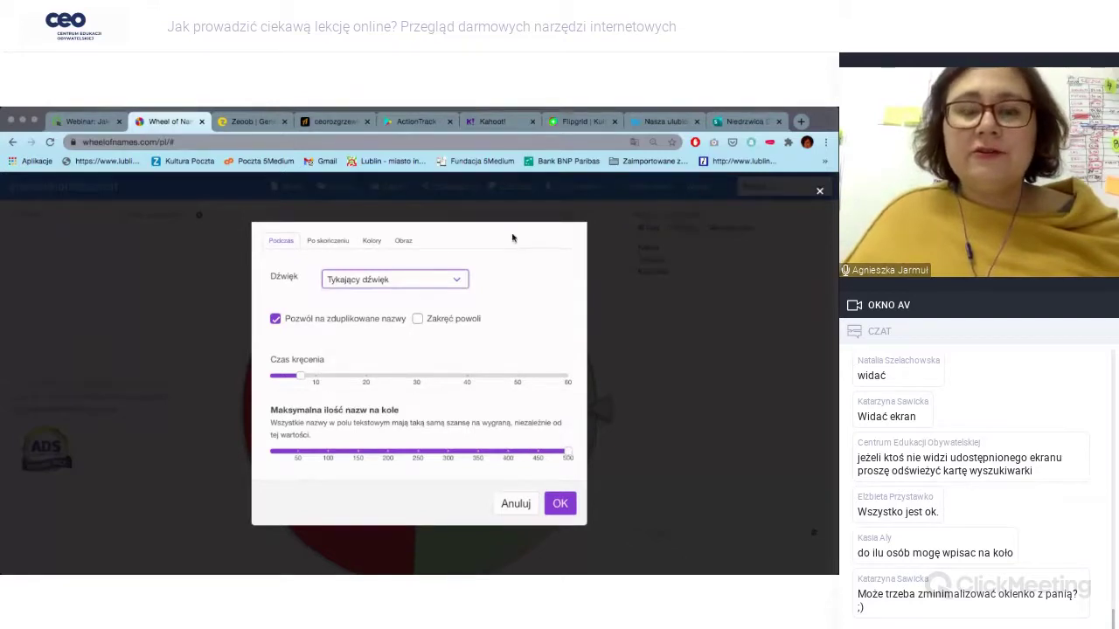
Examine the after-spin settings, including the sound choice and the winner pop-up message.
left_click(336, 246)
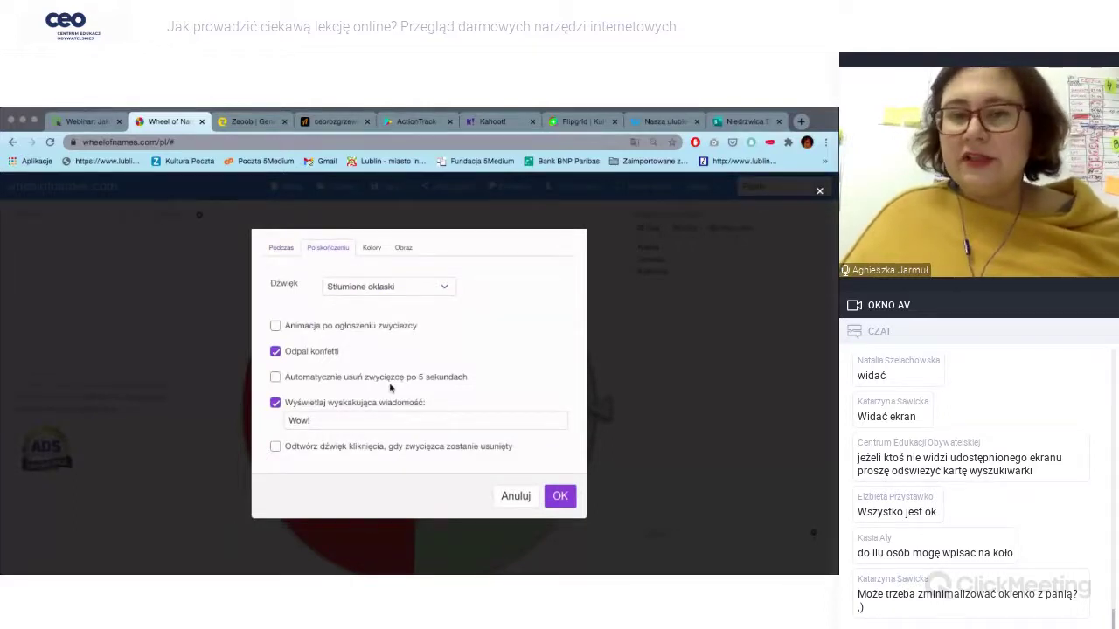
left_click(409, 289)
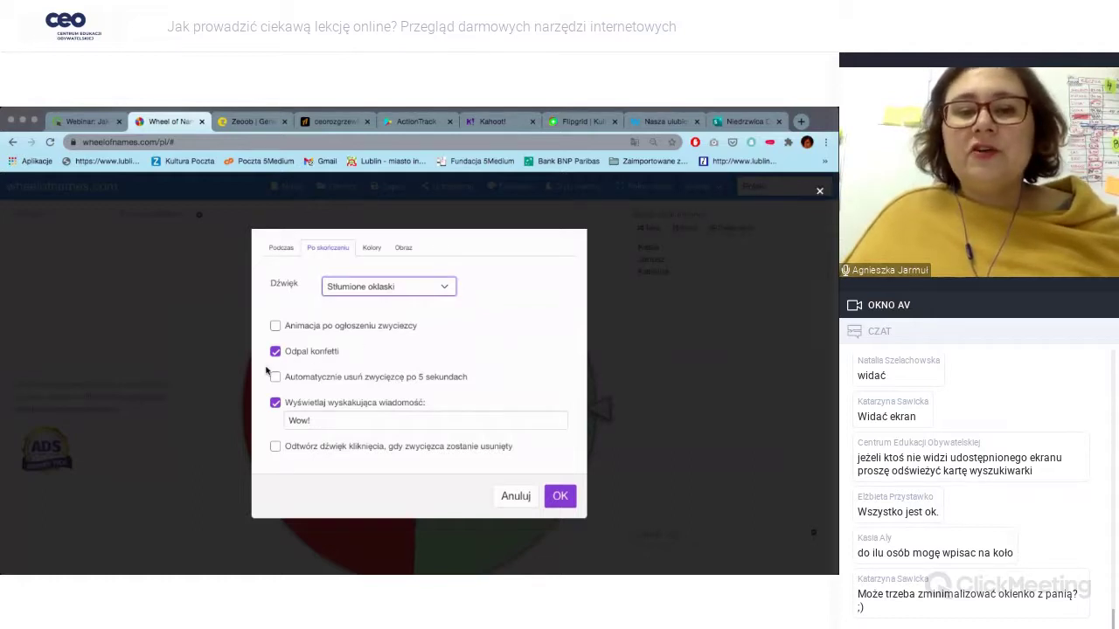
left_click(338, 420)
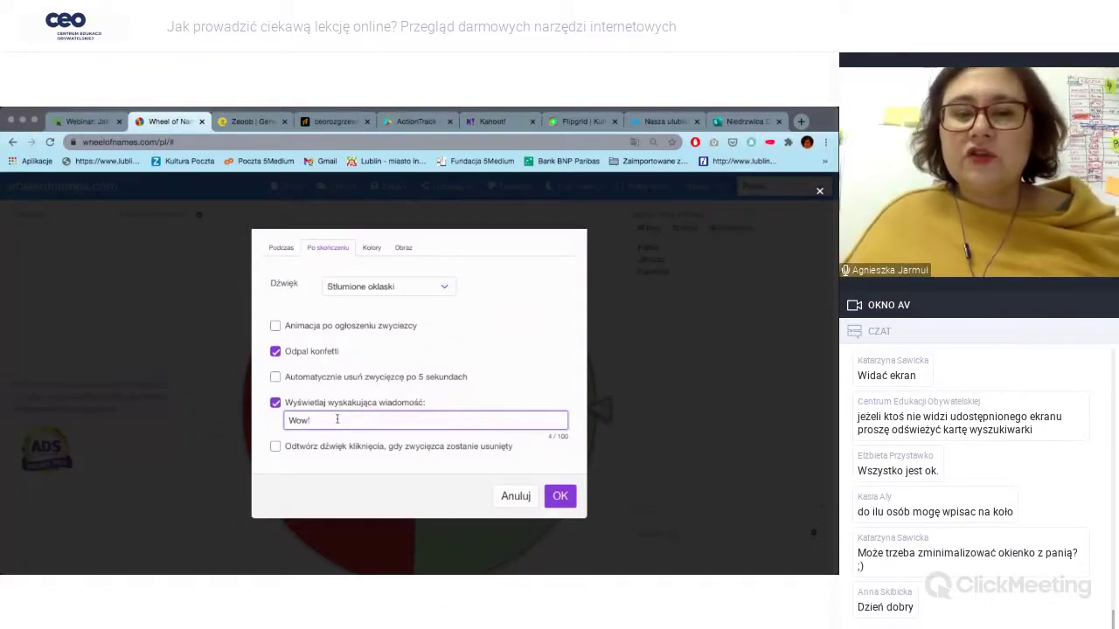
Apply the Halloween colour theme from the Holidays category to the wheel.
left_click(374, 250)
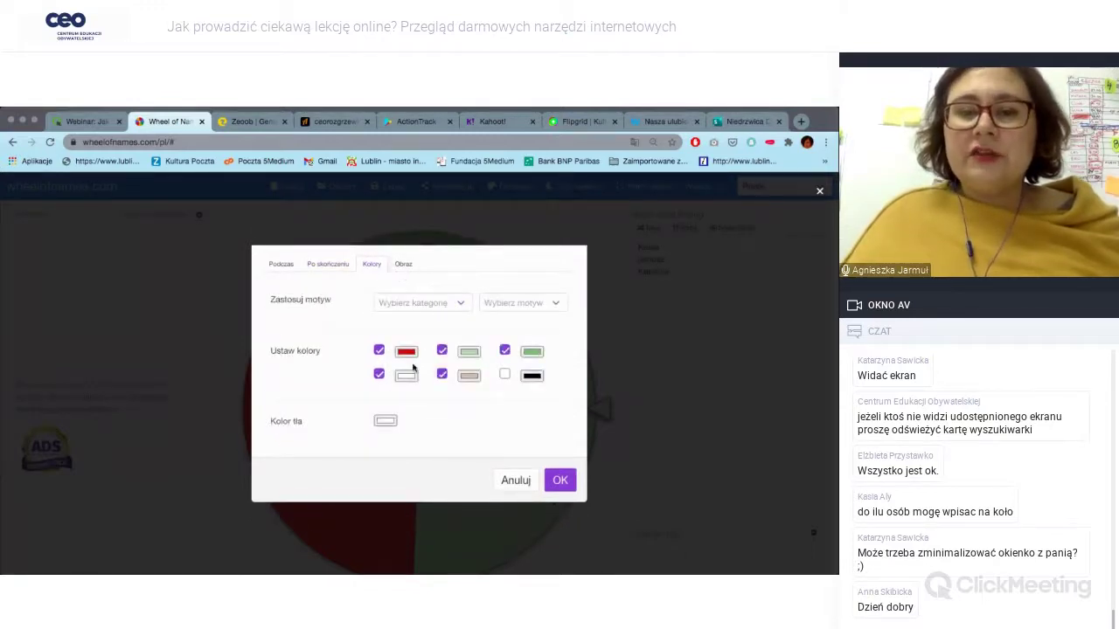
left_click(454, 302)
left_click(425, 357)
left_click(512, 306)
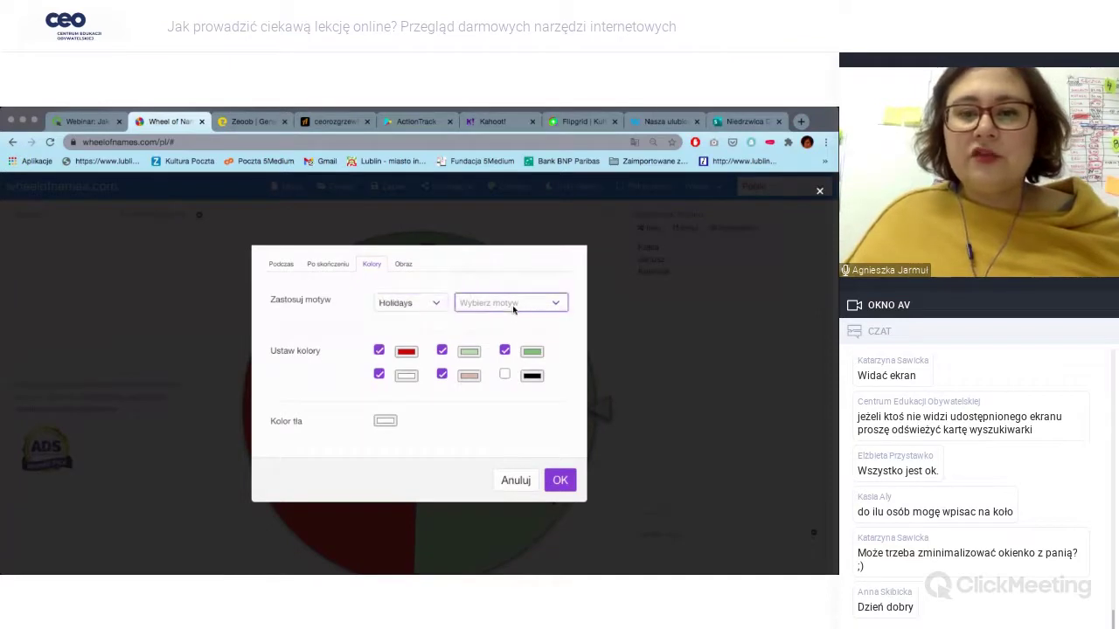
left_click(501, 340)
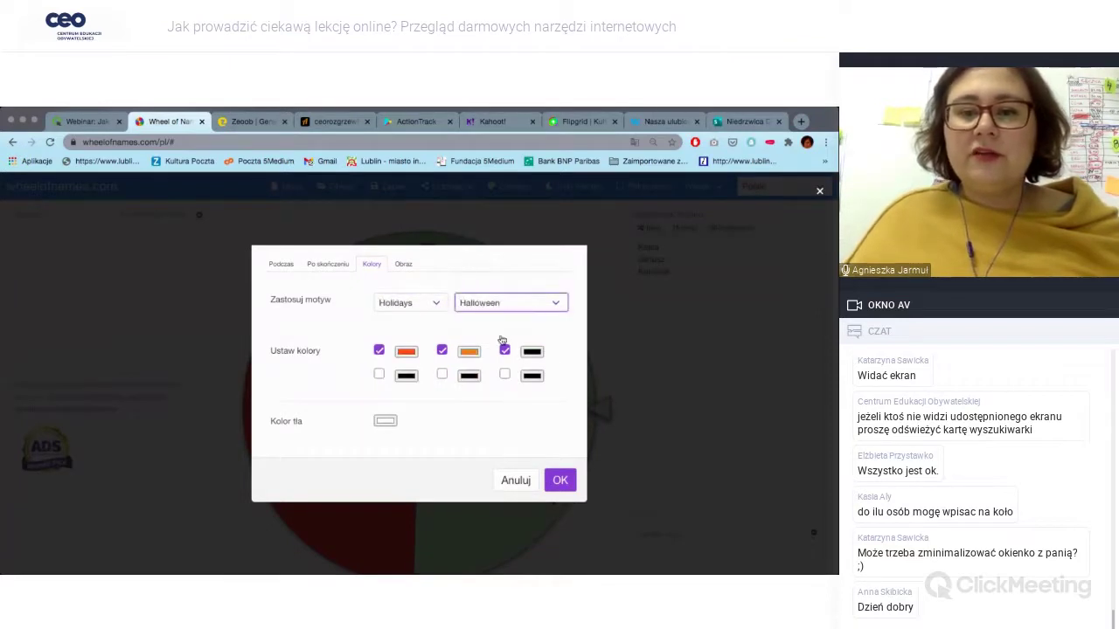
left_click(561, 480)
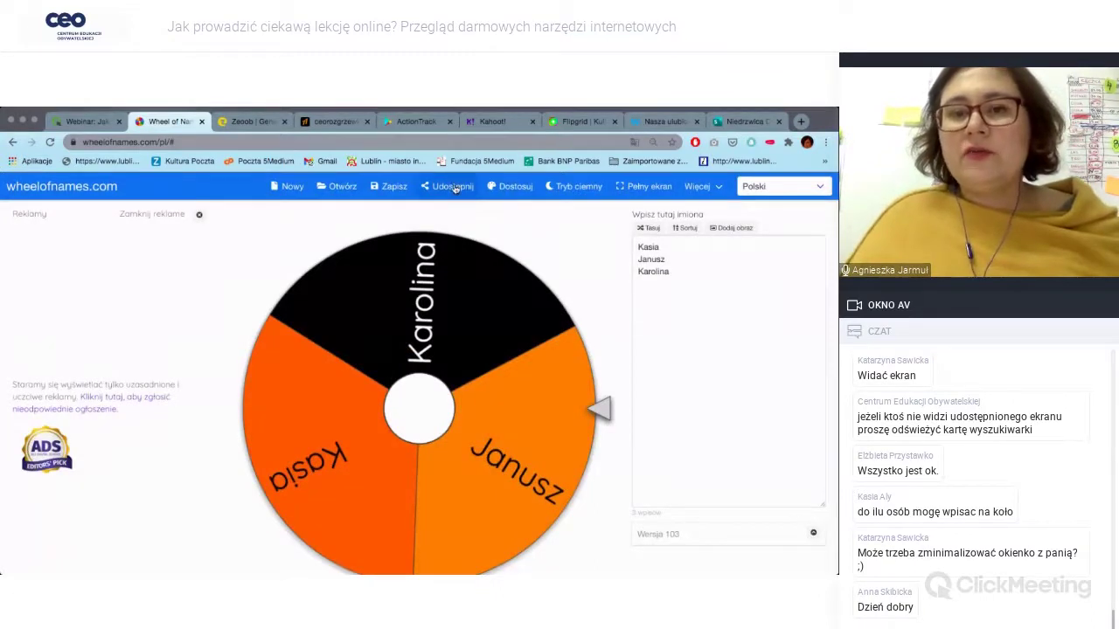
Upload Pexels photo 704813 as a custom image at the wheel's centre and use its colours for the sectors.
left_click(508, 189)
left_click(403, 261)
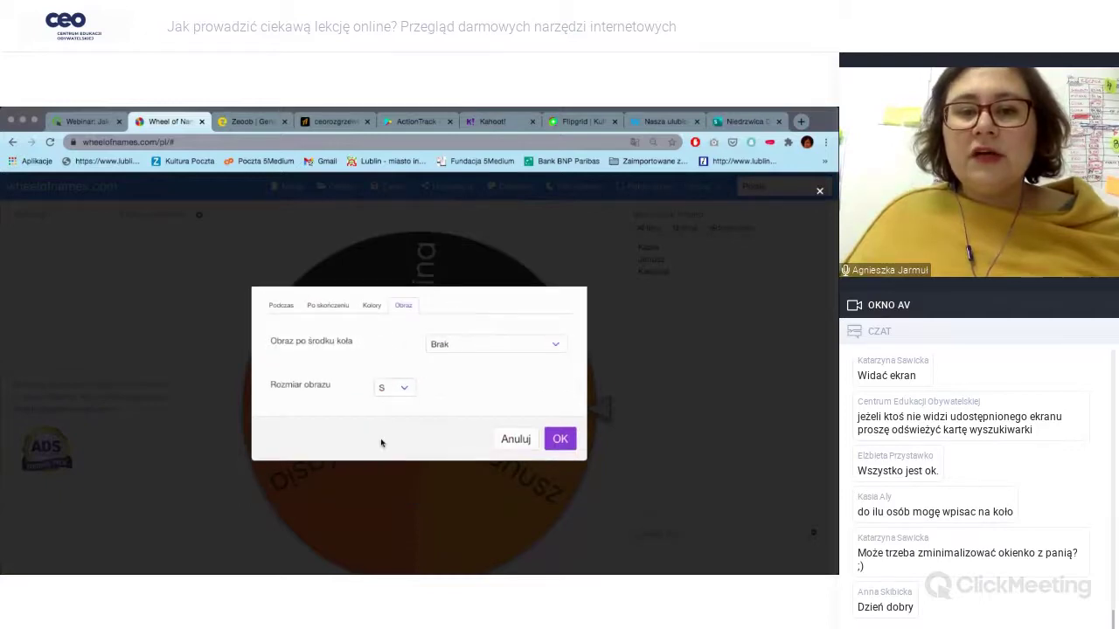
left_click(452, 352)
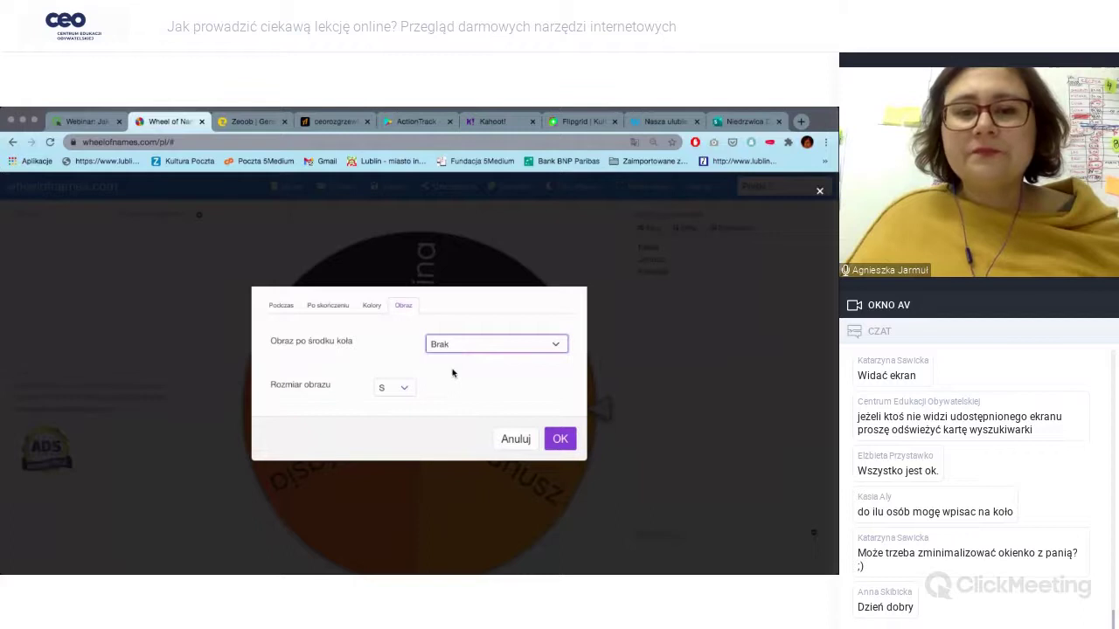
left_click(452, 373)
left_click(310, 389)
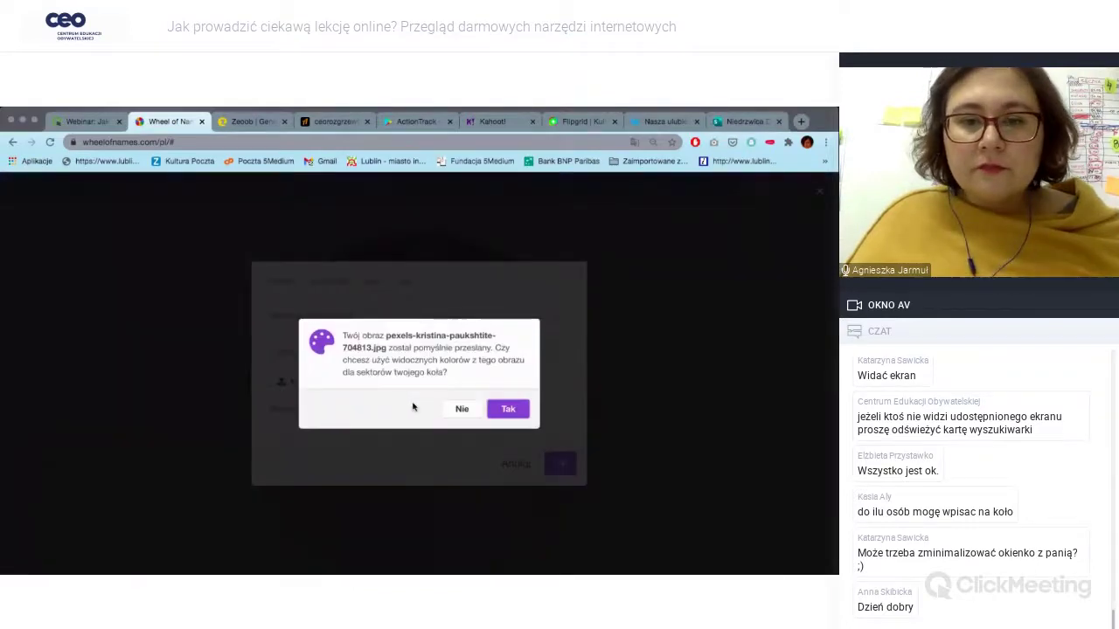
left_click(511, 410)
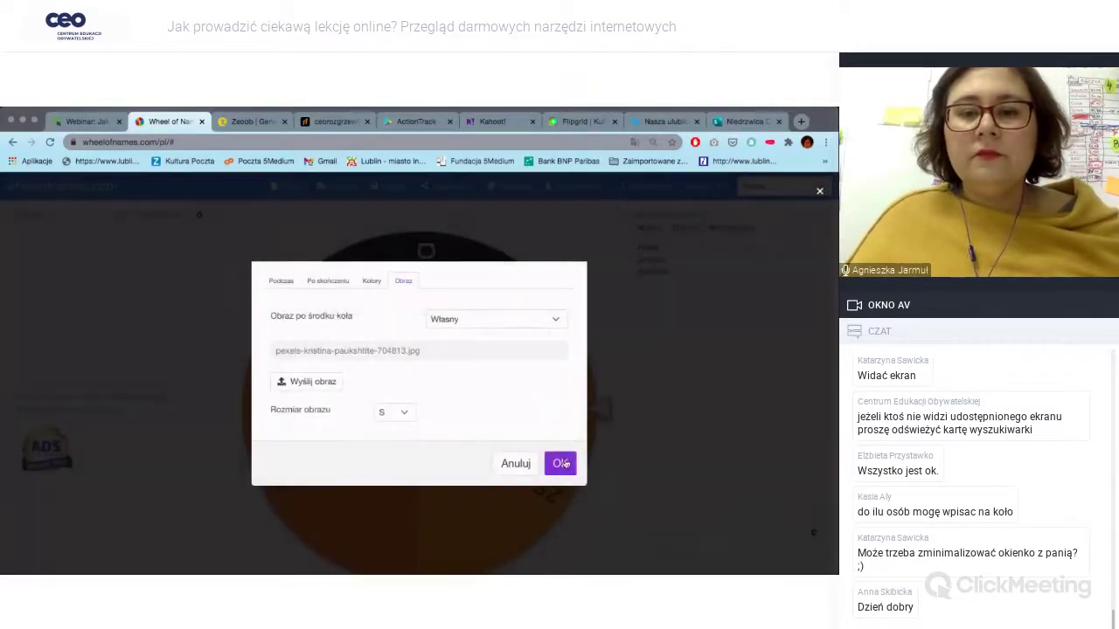
left_click(565, 465)
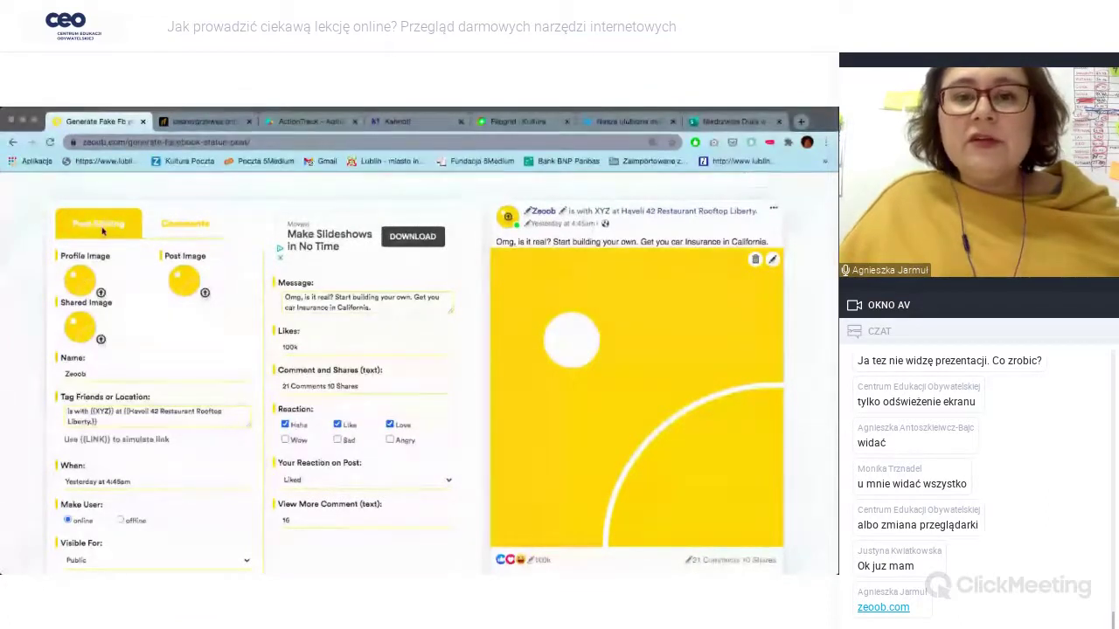
Look through the Zeoob generators for each social network and open the fake Facebook post generator.
scroll(211, 281, "up", 4)
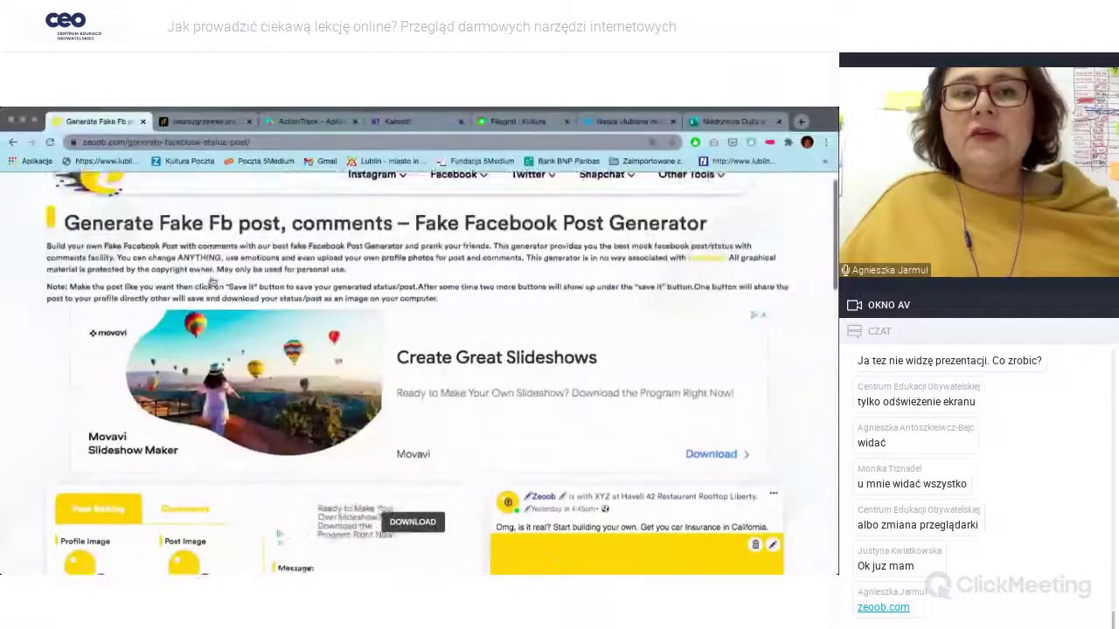
mouse_move(381, 200)
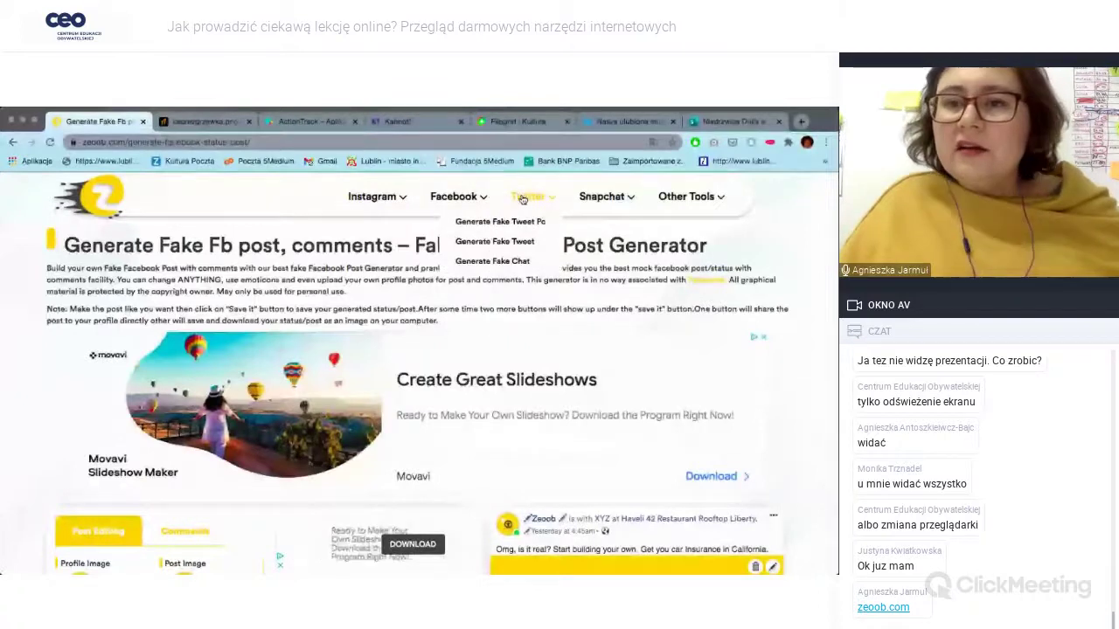
mouse_move(595, 202)
mouse_move(723, 203)
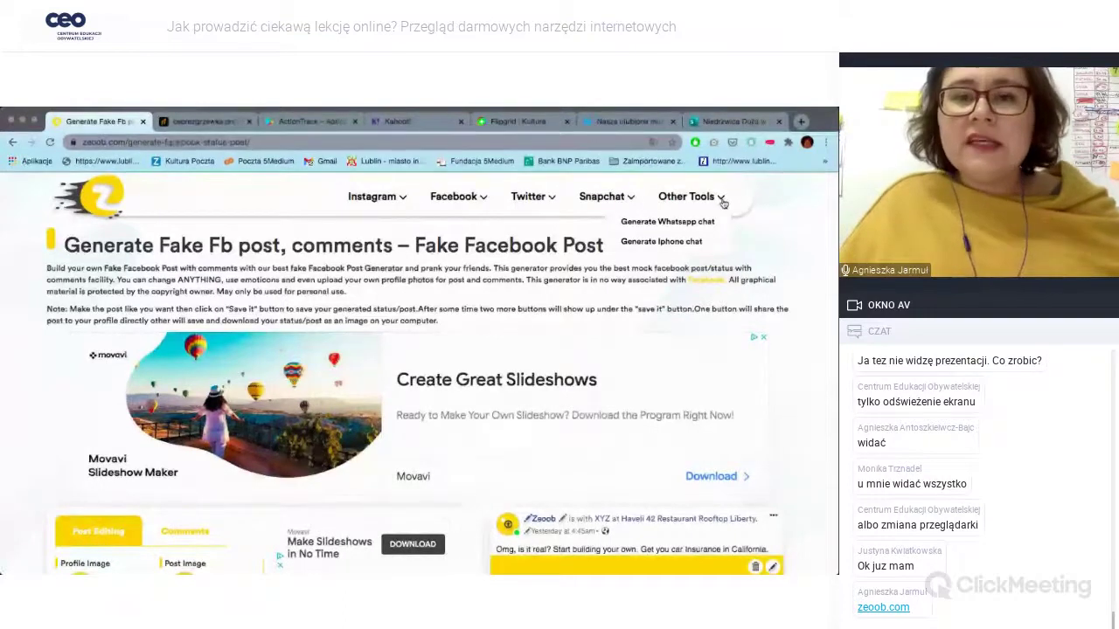
mouse_move(464, 199)
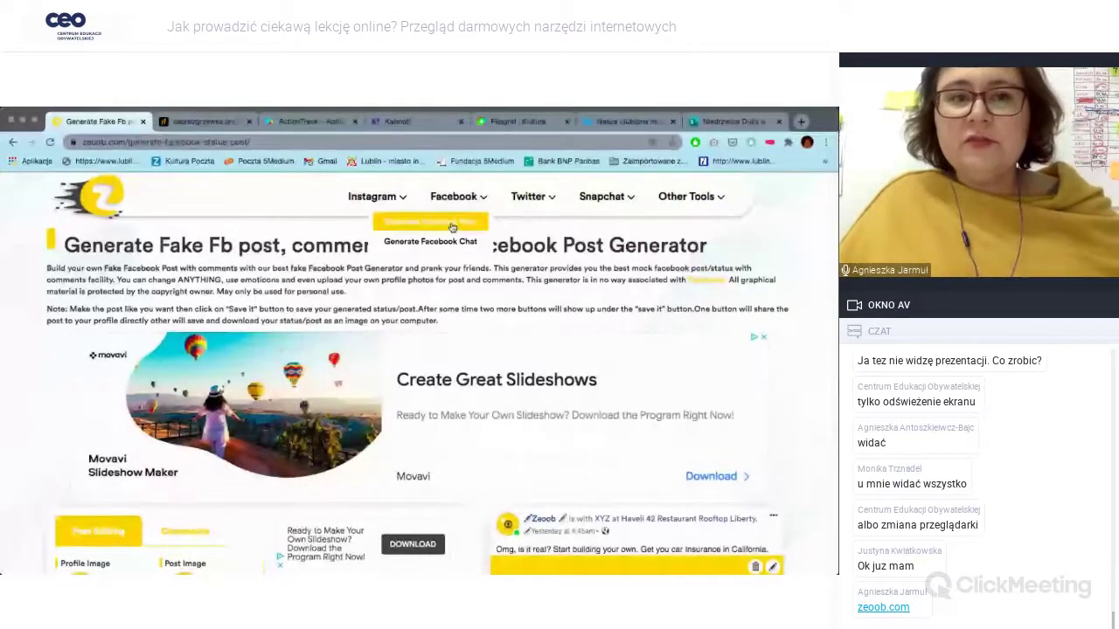
left_click(452, 223)
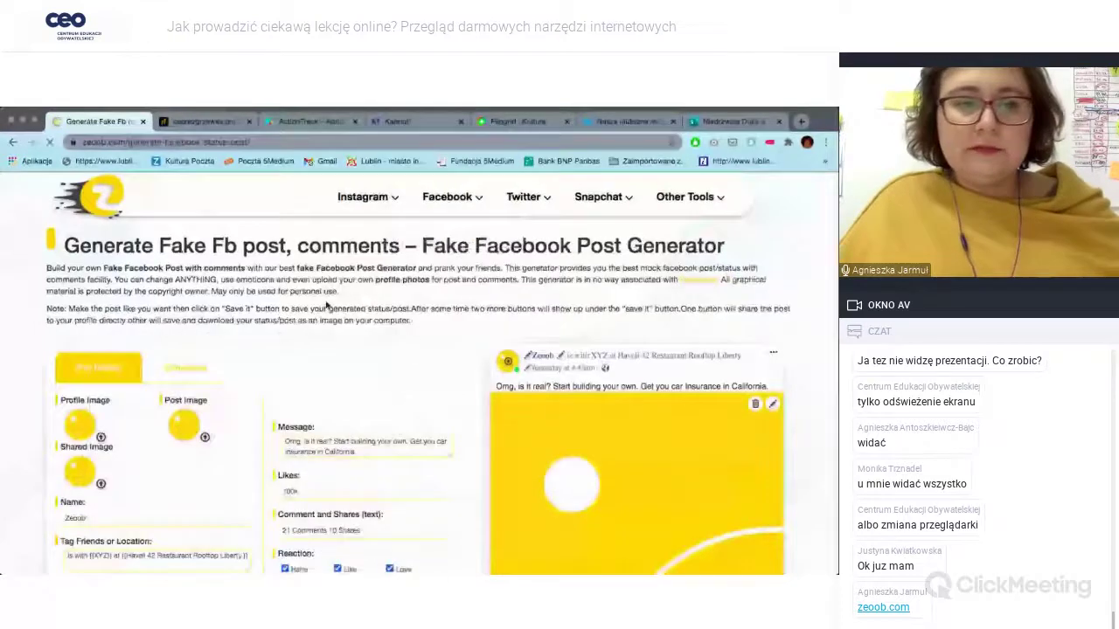
Upload a portrait photo as the profile image and an open-book picture as the post image.
scroll(298, 351, "down", 3)
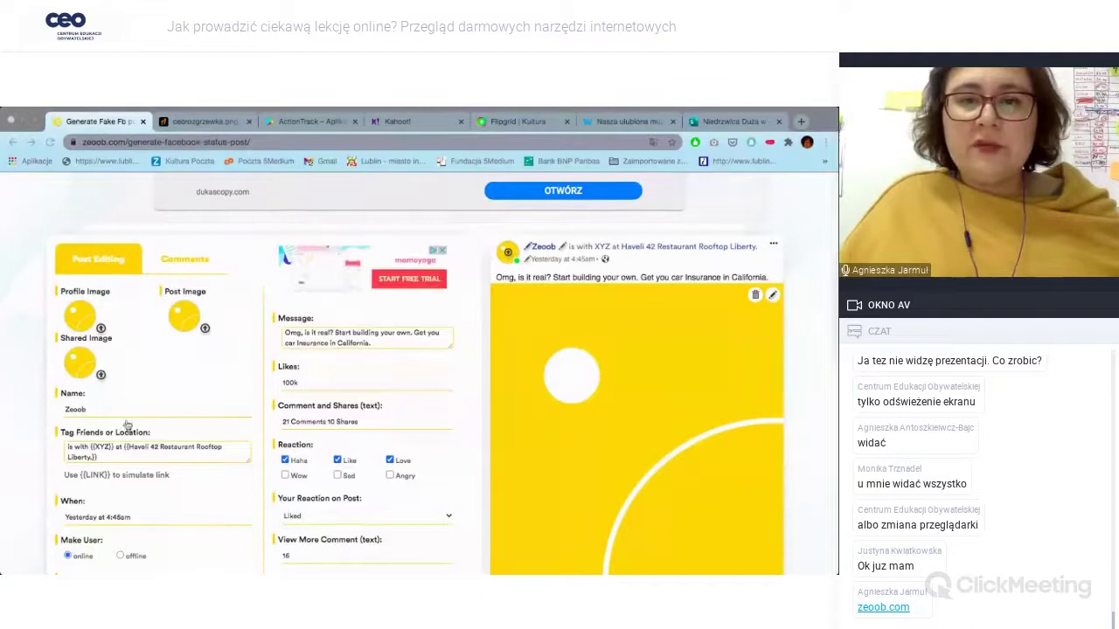
left_click(443, 252)
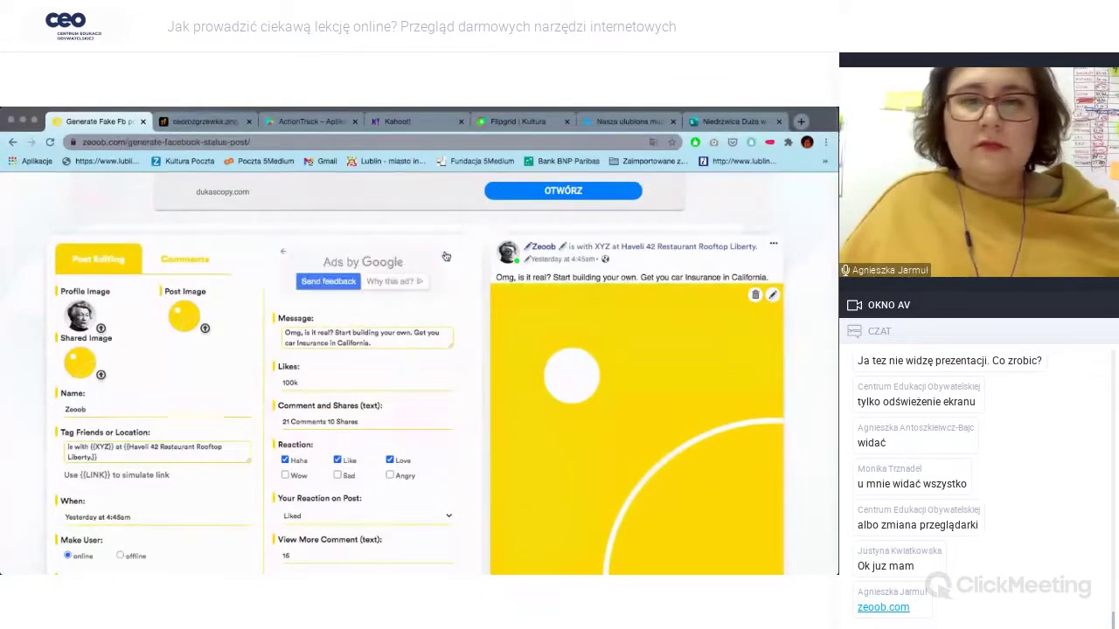
left_click(205, 330)
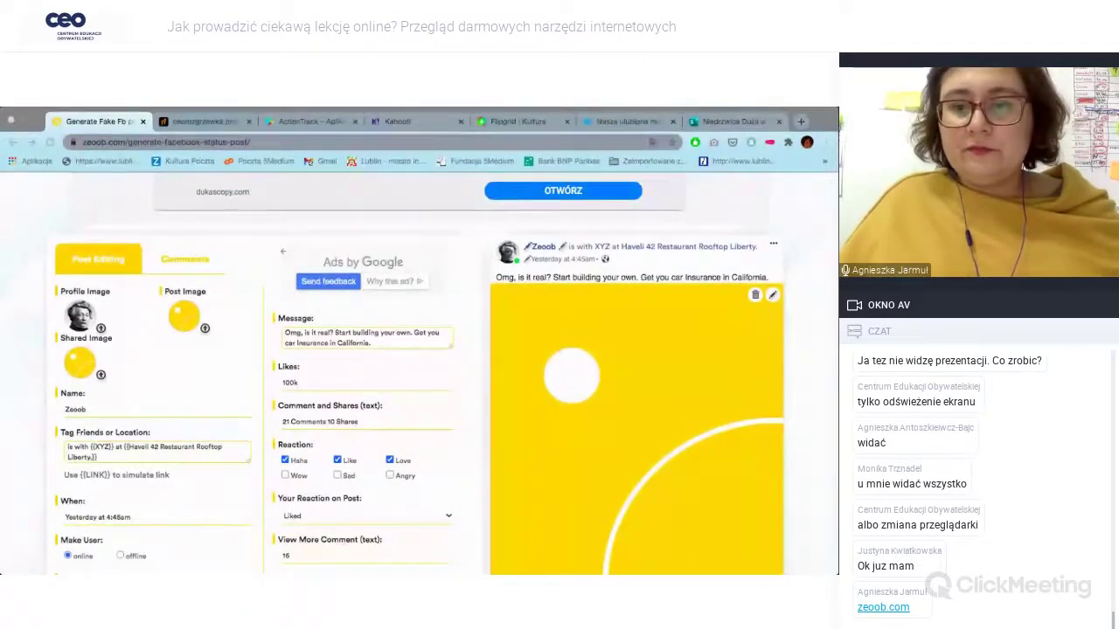
double_click(364, 382)
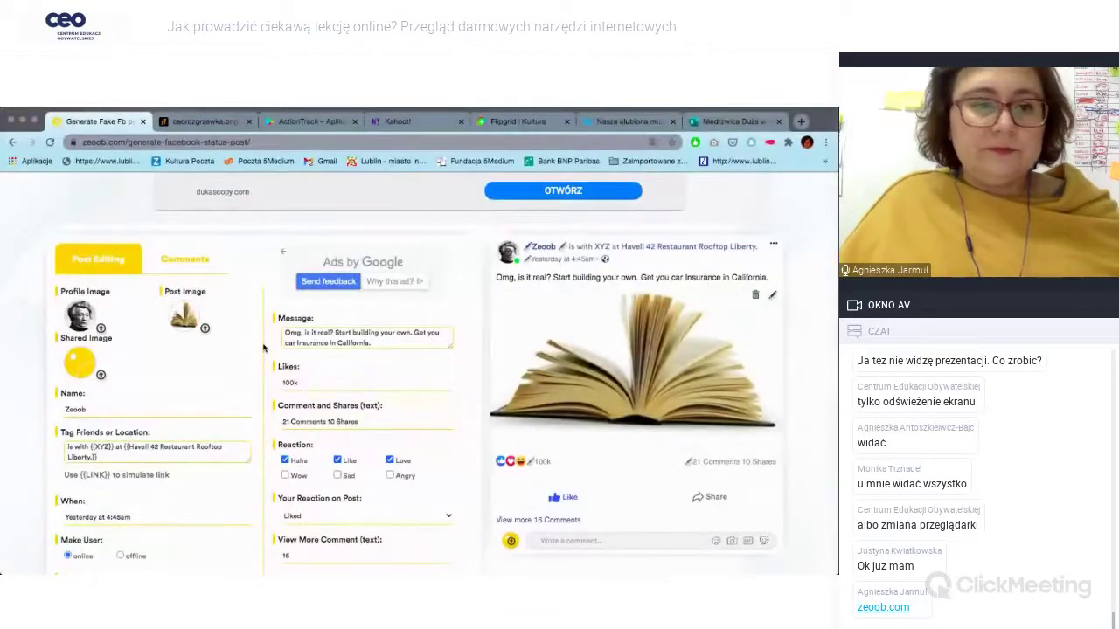
Replace the fake Facebook post's message with "Uwaga!".
scroll(264, 348, "down", 1)
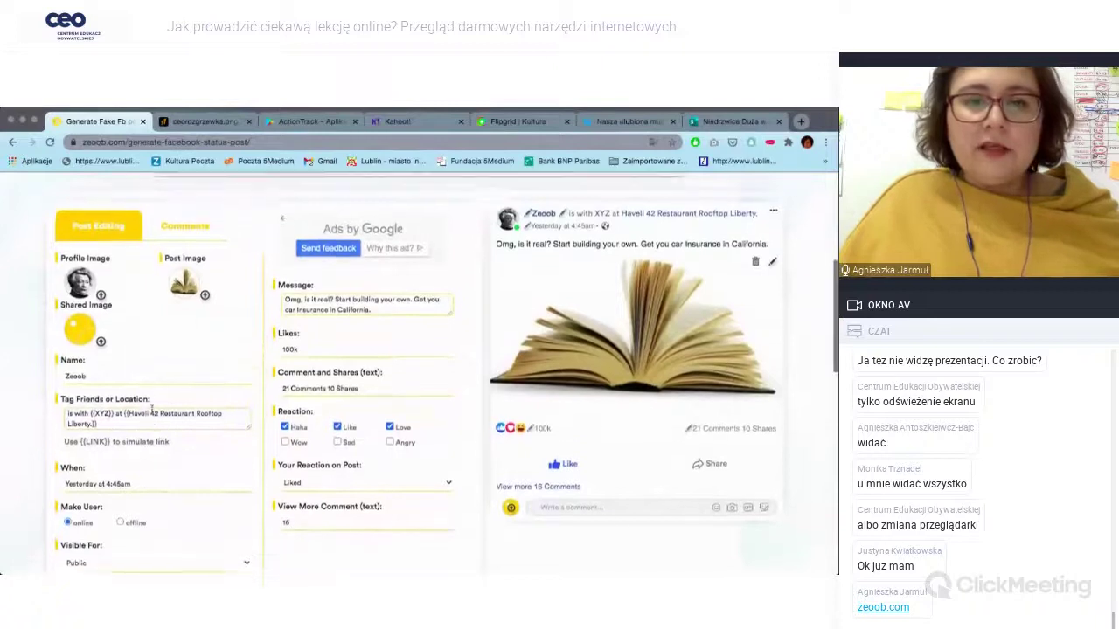
scroll(152, 409, "up", 1)
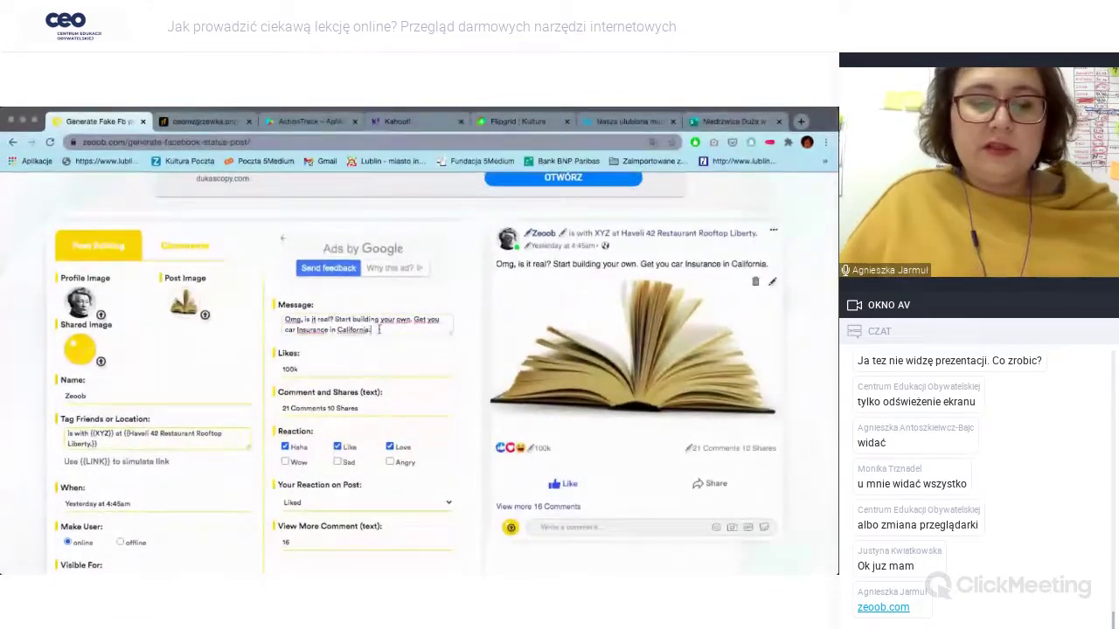
left_click_drag(379, 330, 282, 319)
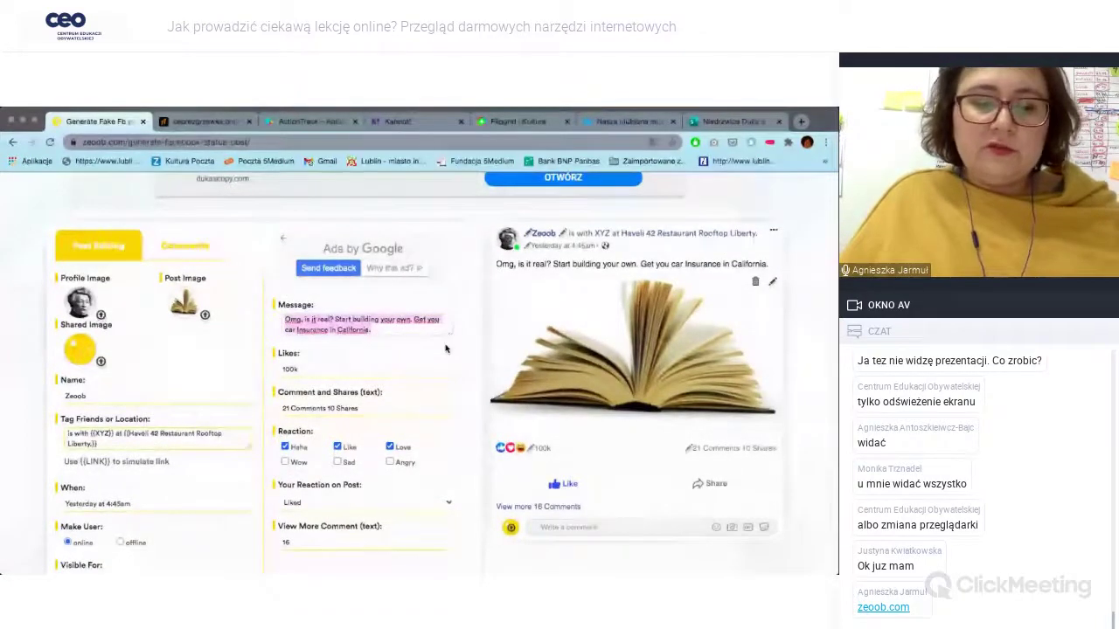
type("Uwaga!")
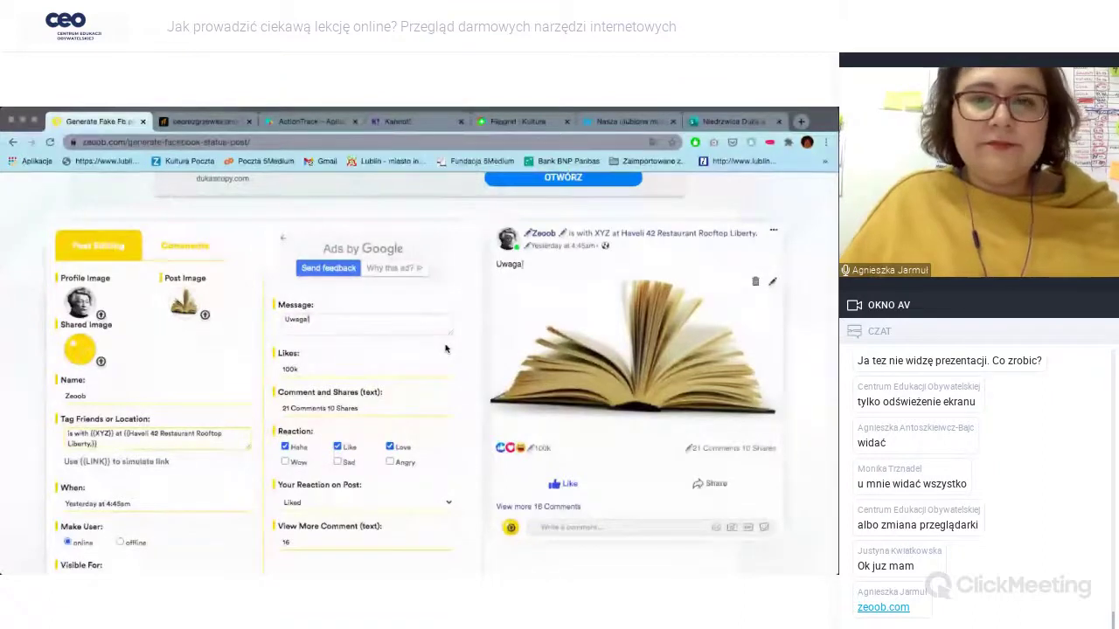
Extend the fake post's message to read "Uwaga! Uwaga! Napisałem nową książkę!".
type(" Uwaga! Napisał")
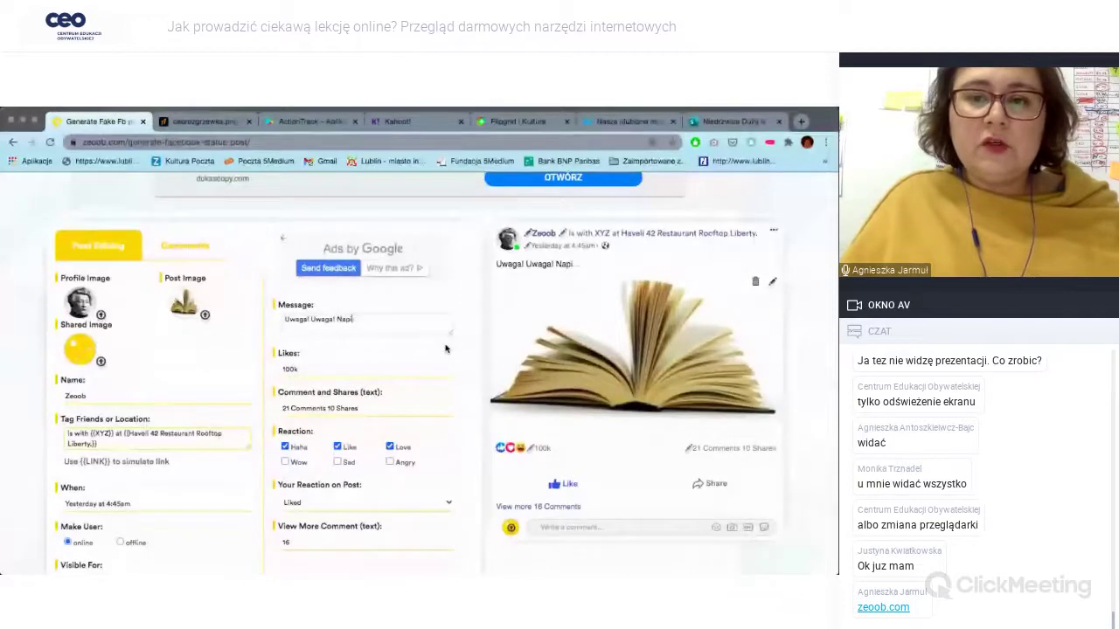
type("em now")
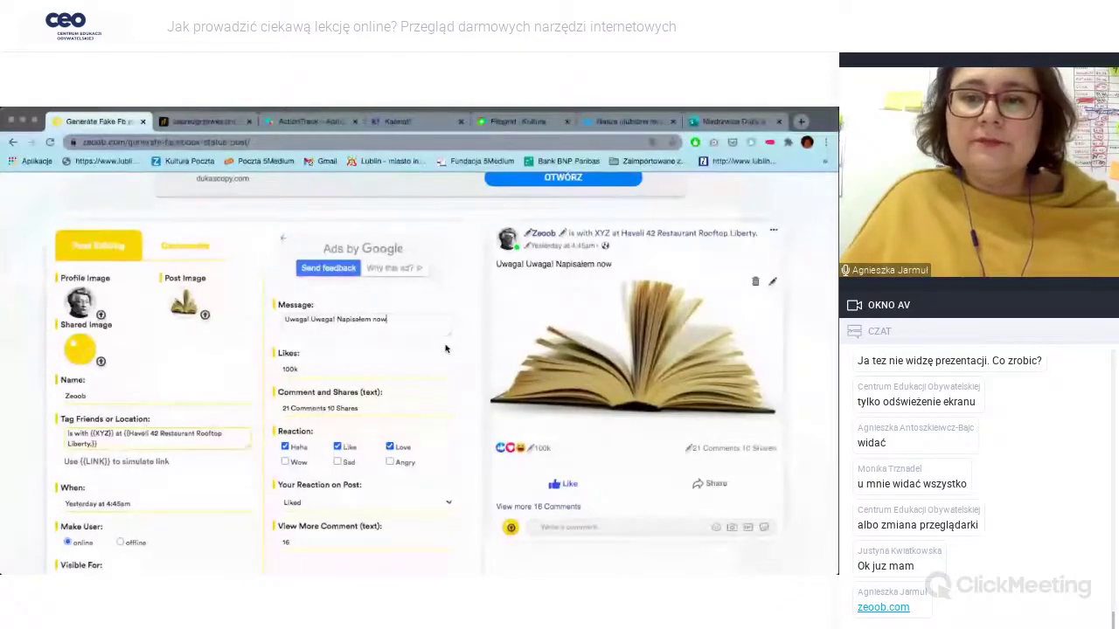
type("ą książkę!")
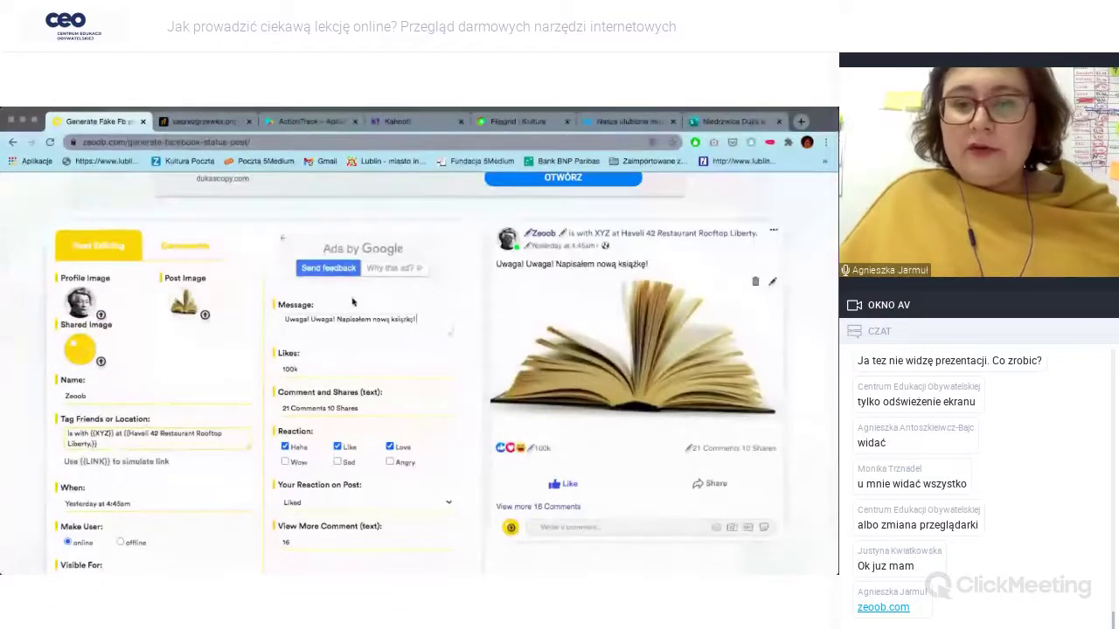
Set the post's likes to 66 and replace the Haha reaction with Wow, keeping Like and Love.
scroll(527, 454, "down", 1)
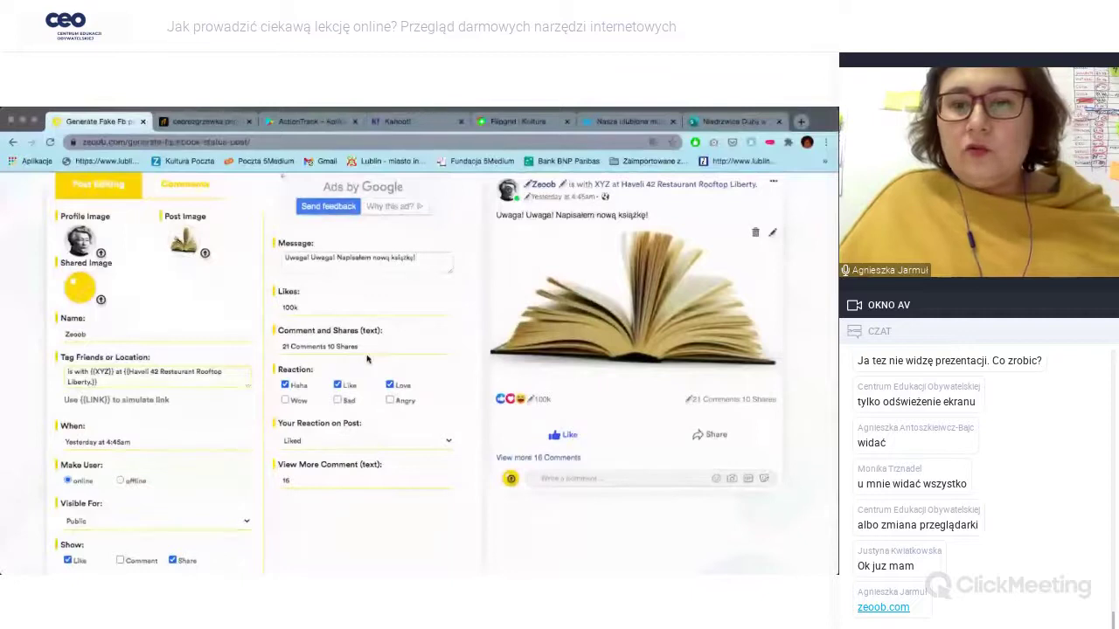
double_click(305, 306)
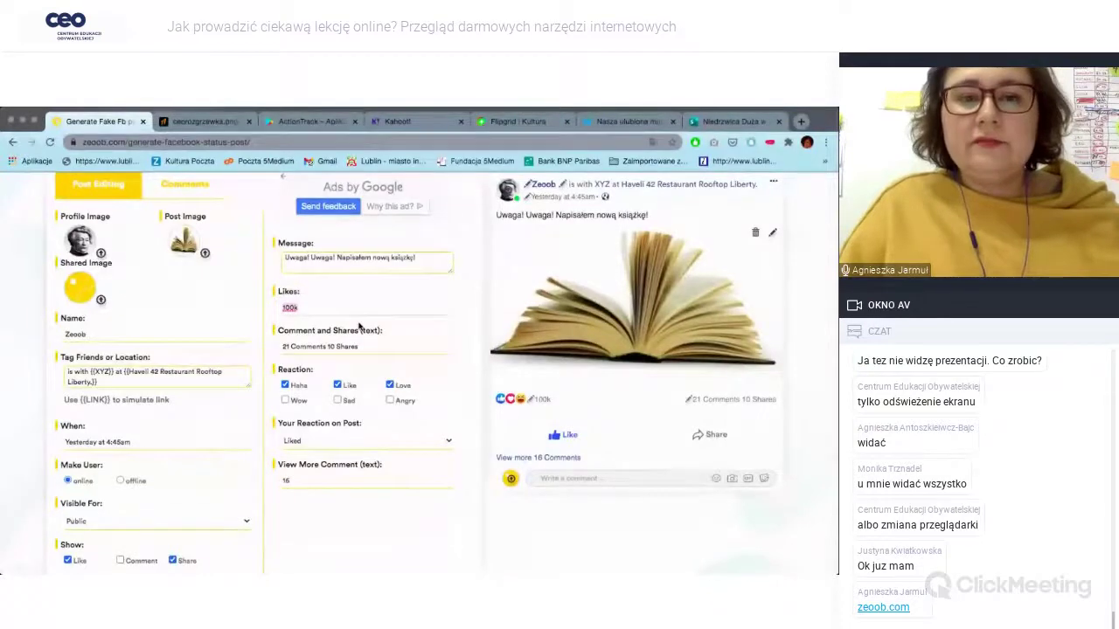
type("66")
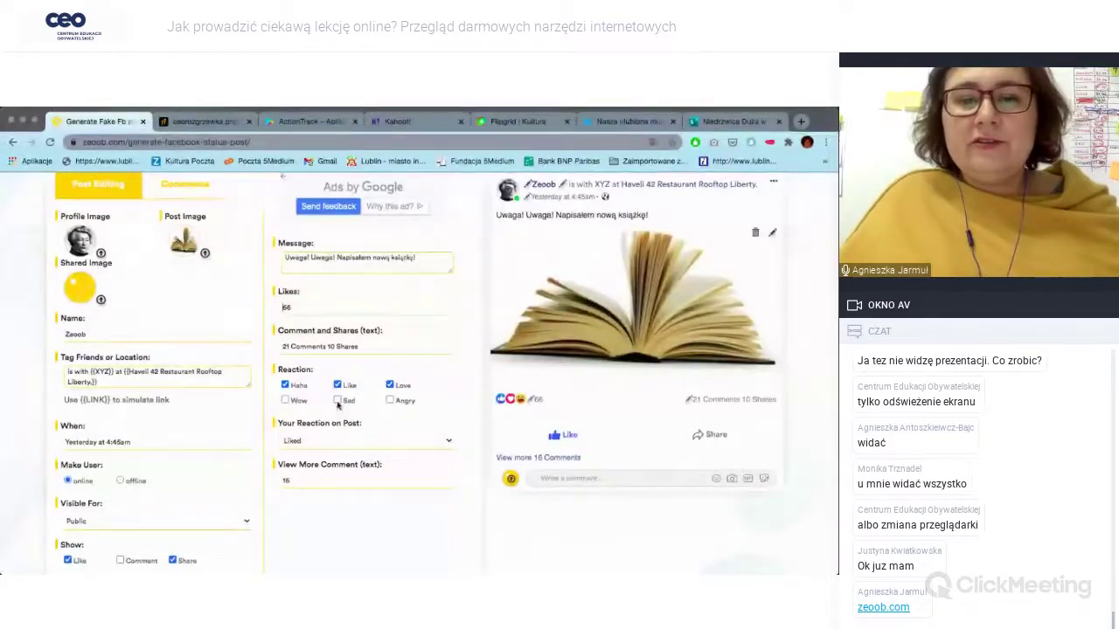
left_click(391, 385)
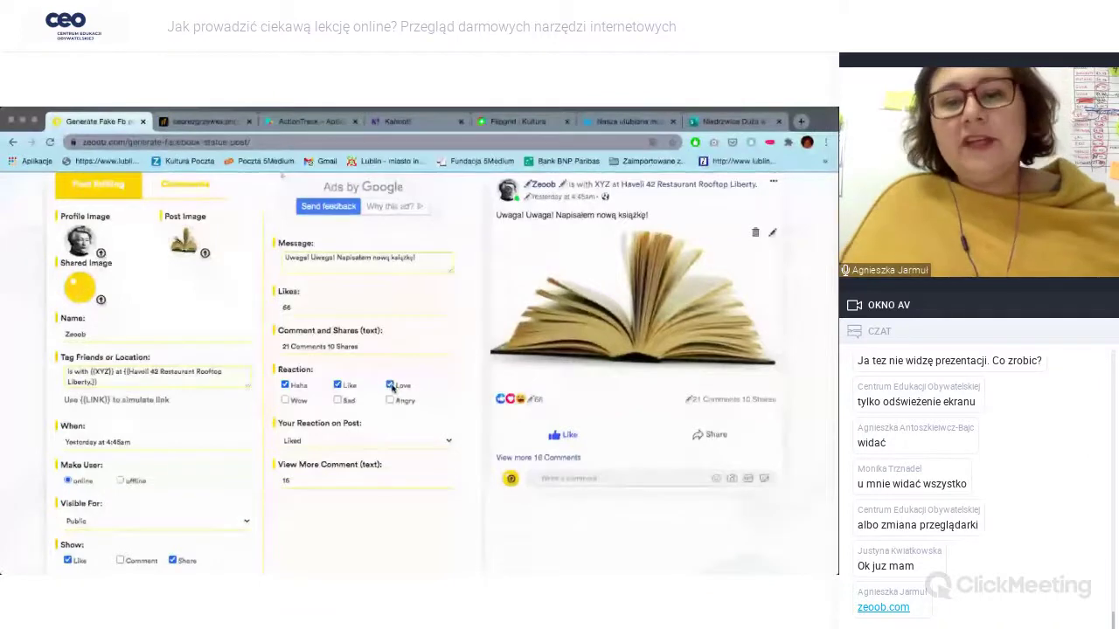
left_click(391, 385)
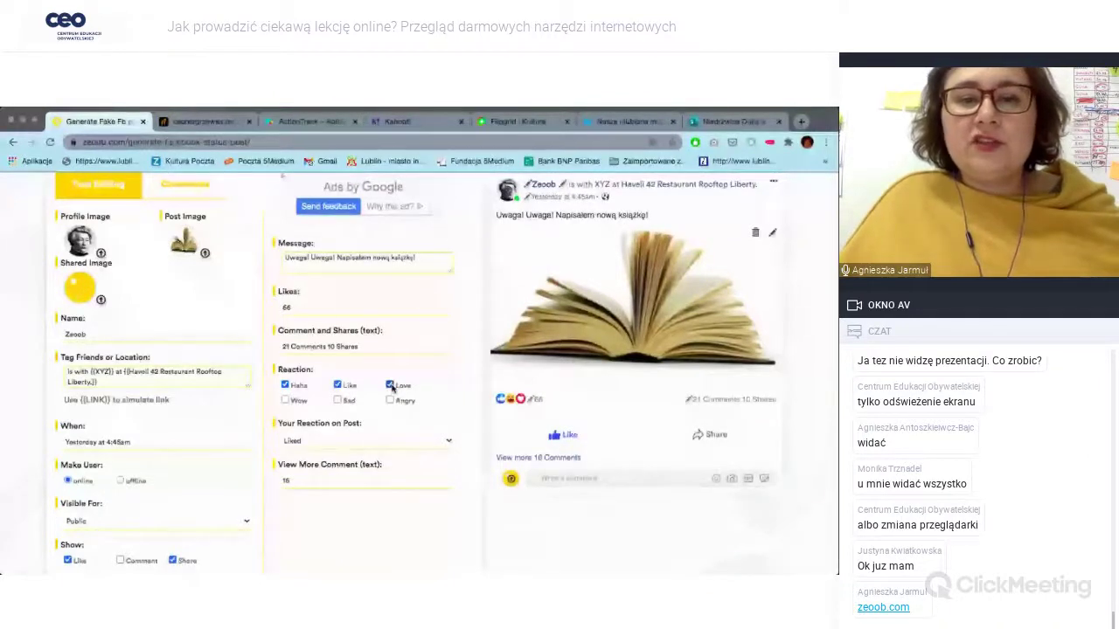
left_click(285, 387)
left_click(285, 400)
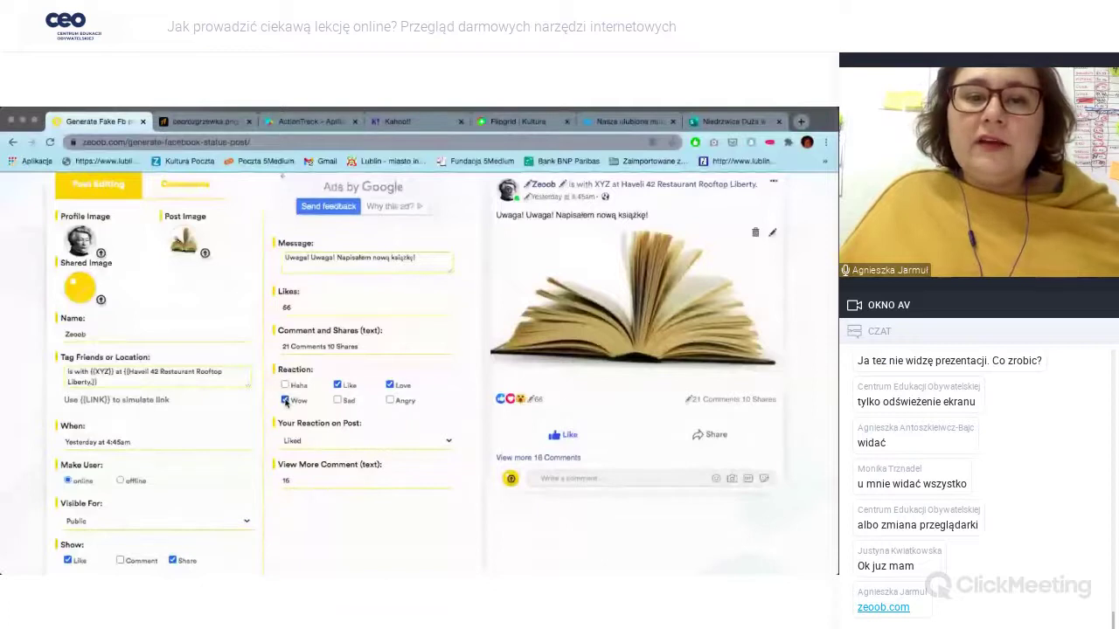
Set the number of comments in the post's comment and shares text to 76.
triple_click(291, 346)
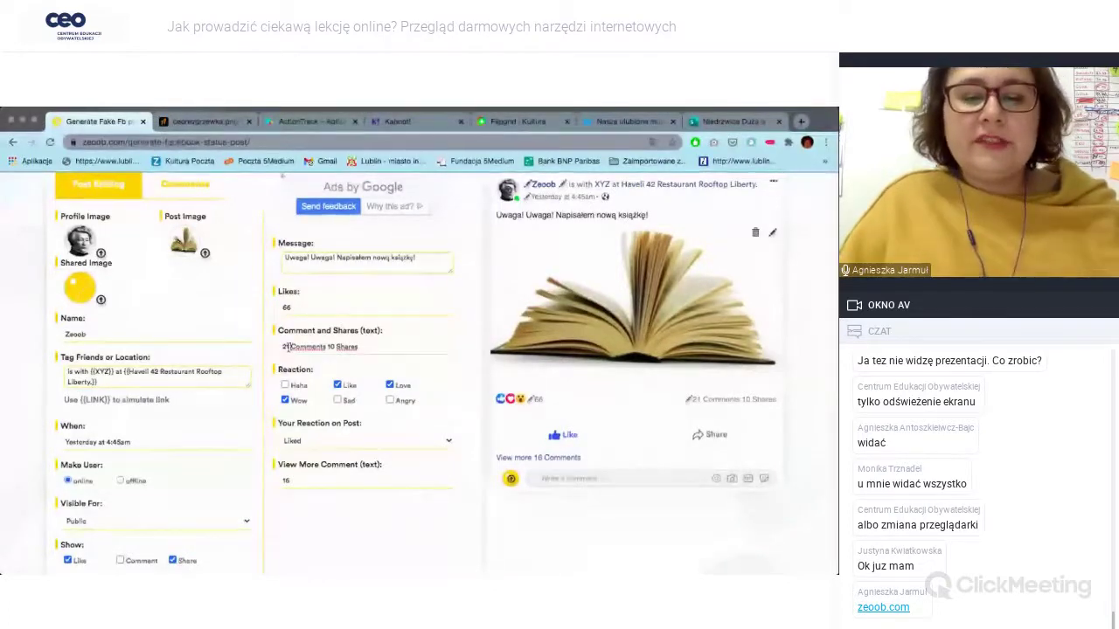
double_click(285, 346)
type("76")
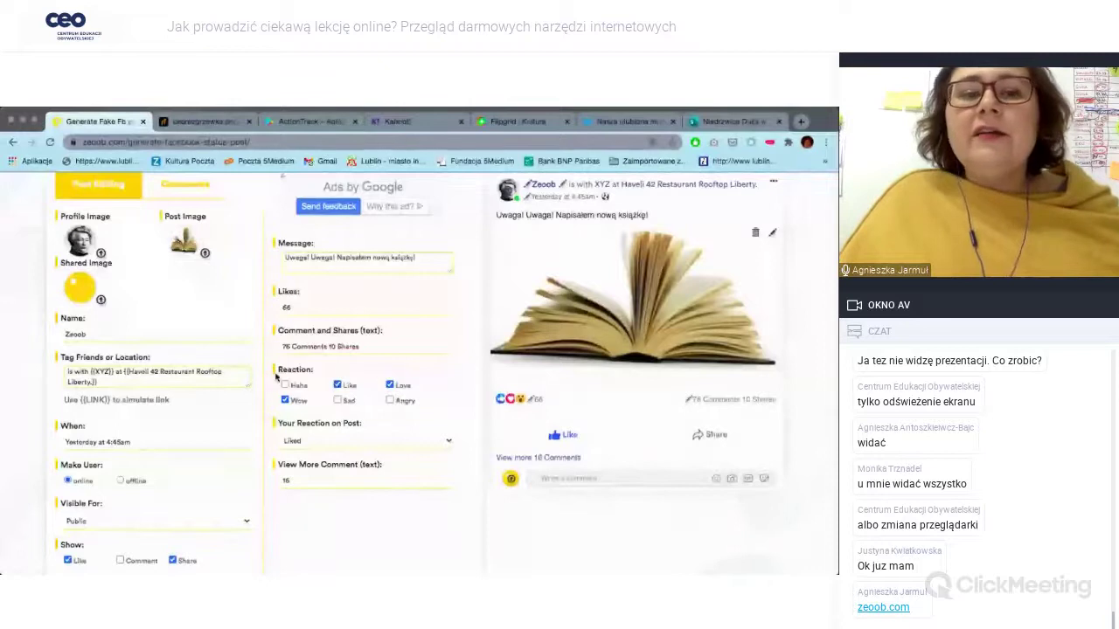
In the comment settings, upload a portrait as the commenter's profile image and name the commenter "Juliusz Słowacki".
scroll(604, 332, "up", 3)
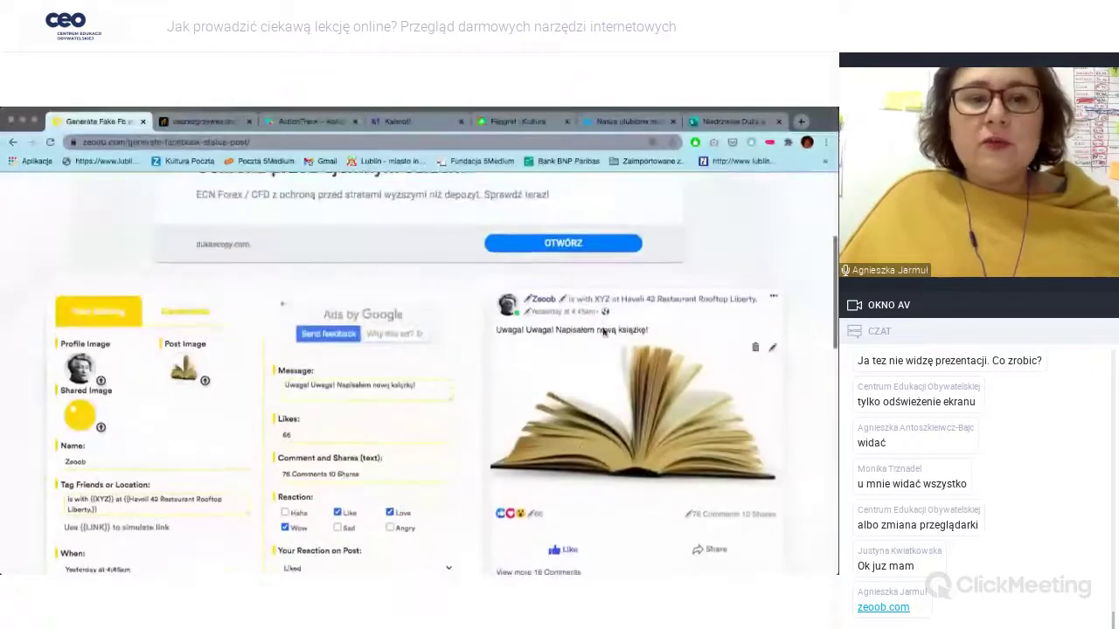
left_click(182, 315)
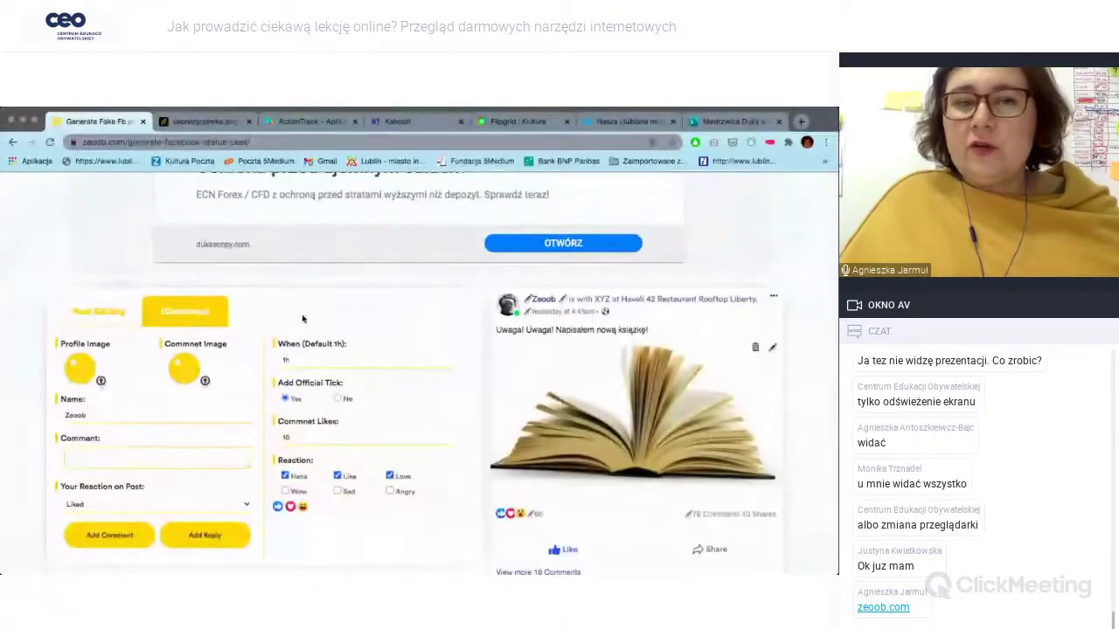
scroll(302, 320, "down", 2)
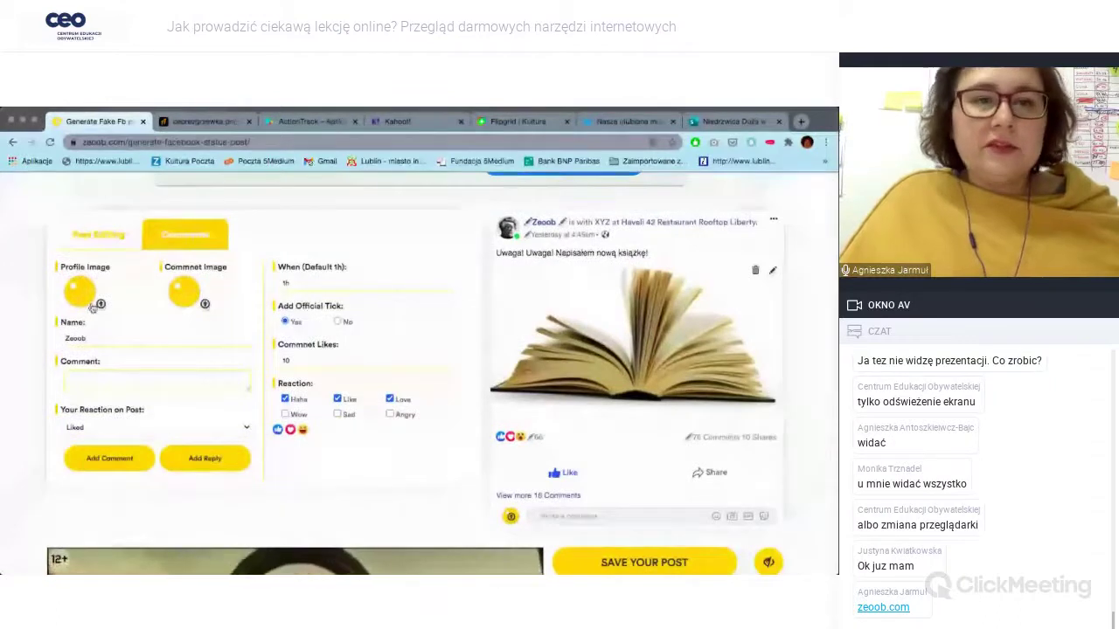
left_click(101, 304)
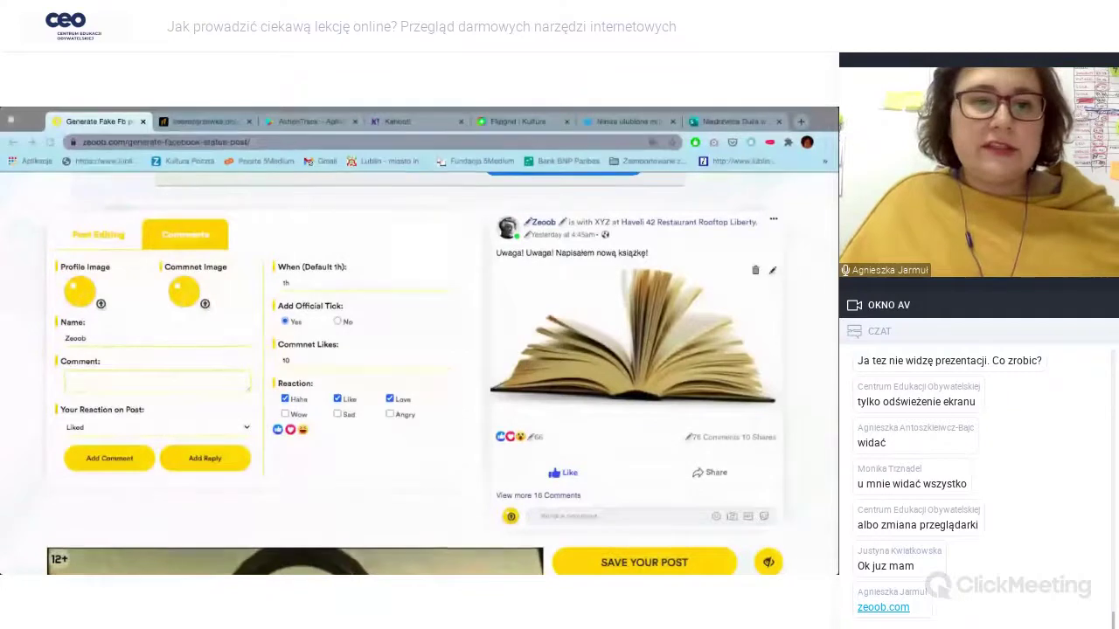
double_click(258, 367)
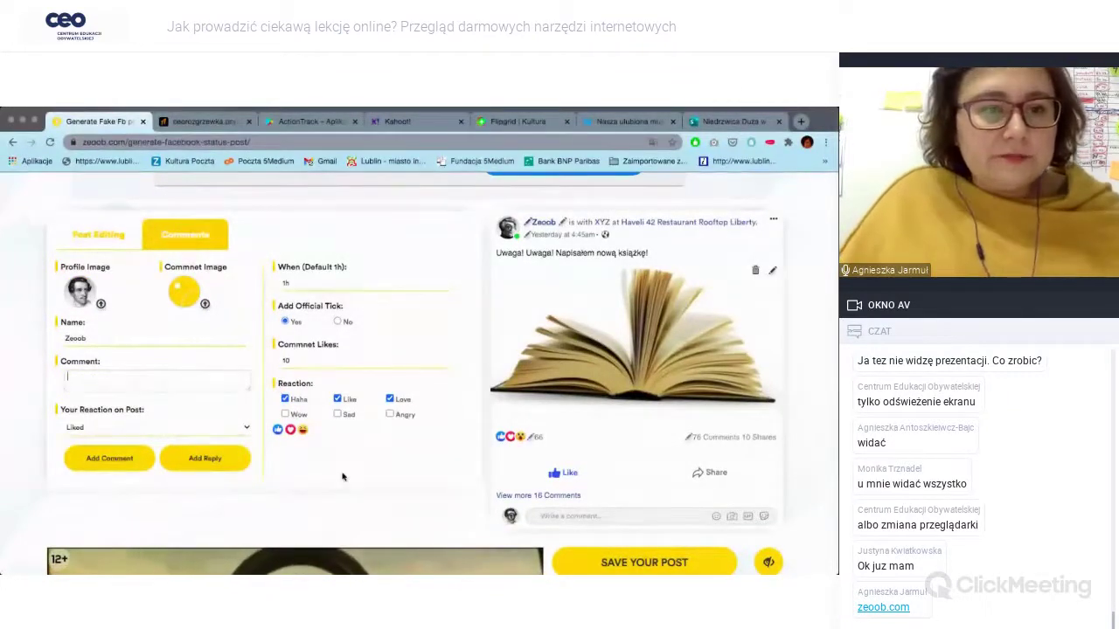
left_click_drag(95, 339, 58, 341)
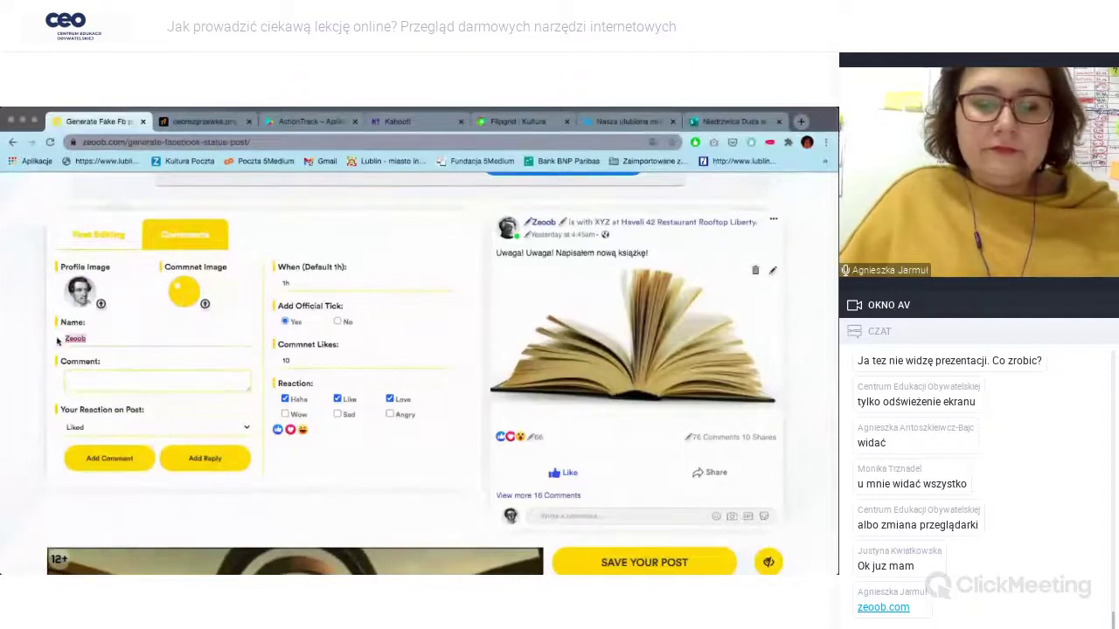
type("Auliusz Słowa")
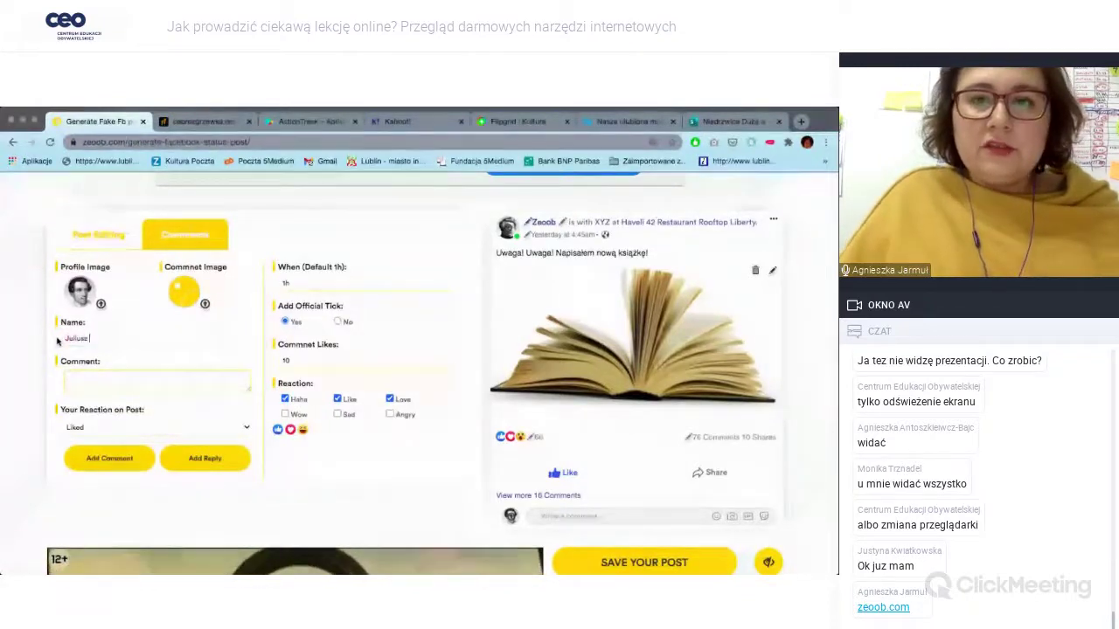
type("cki")
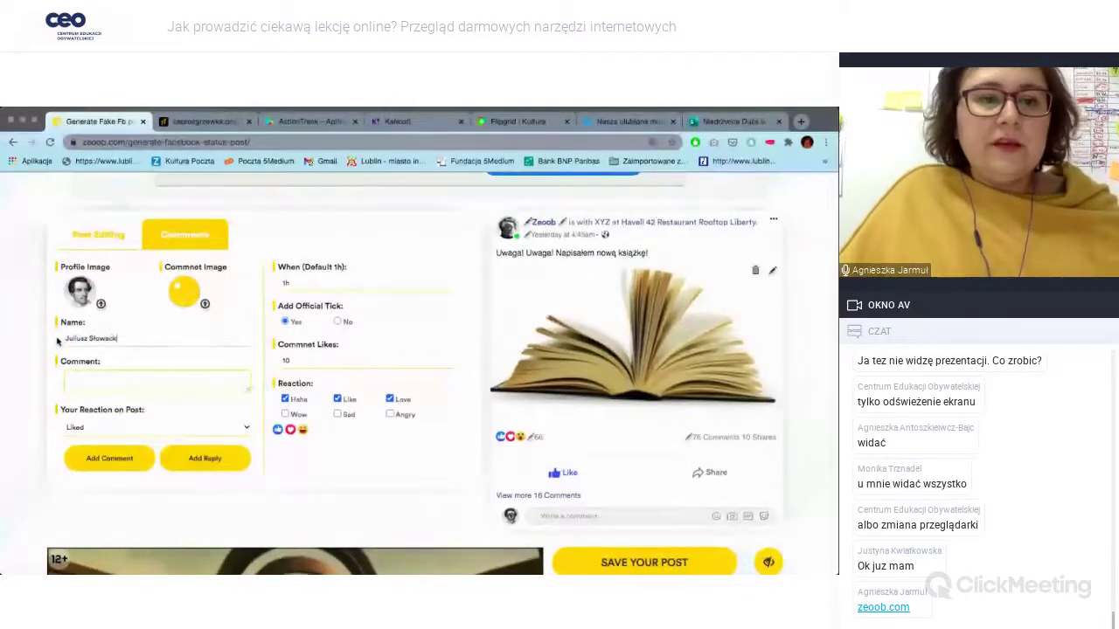
Write the comment "O nie! Umrę na suchoty!" and add it to the post.
left_click(106, 373)
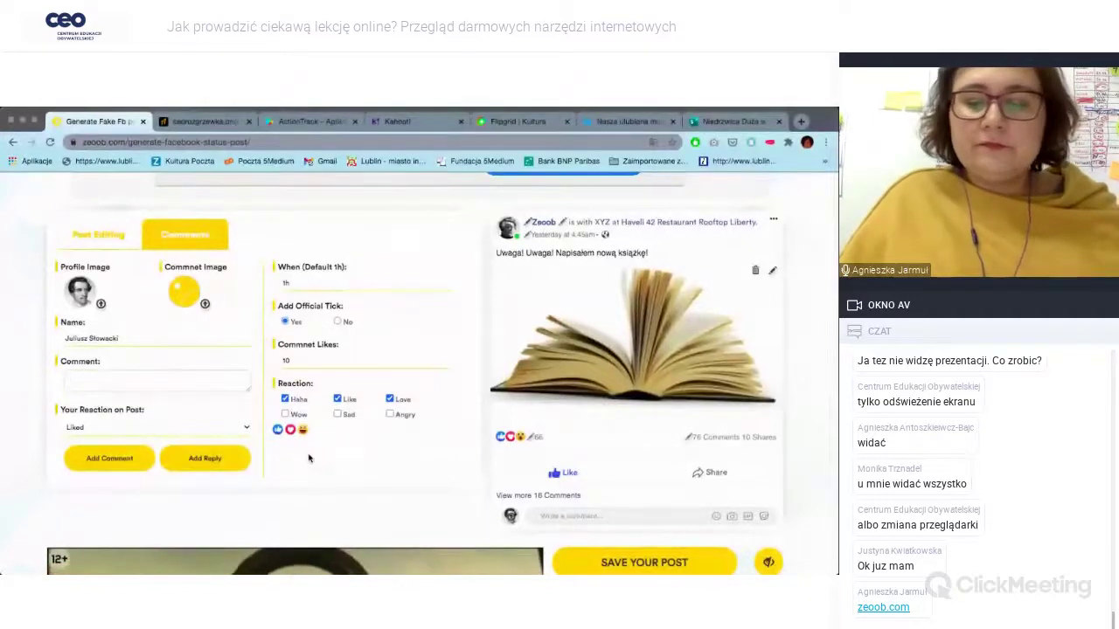
type("O nie!")
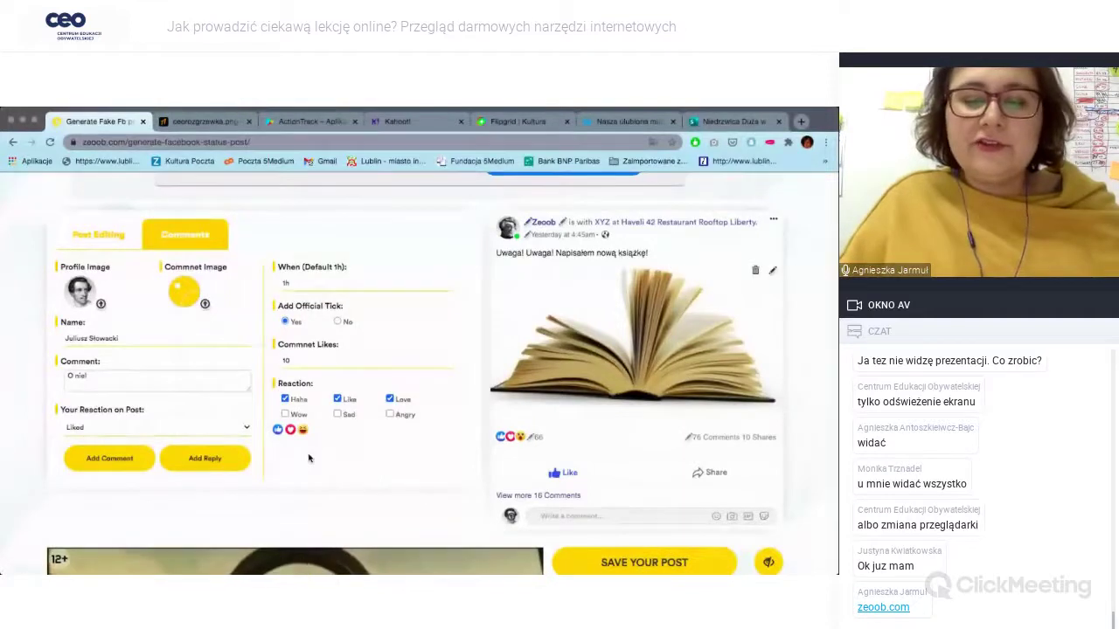
type(" Um")
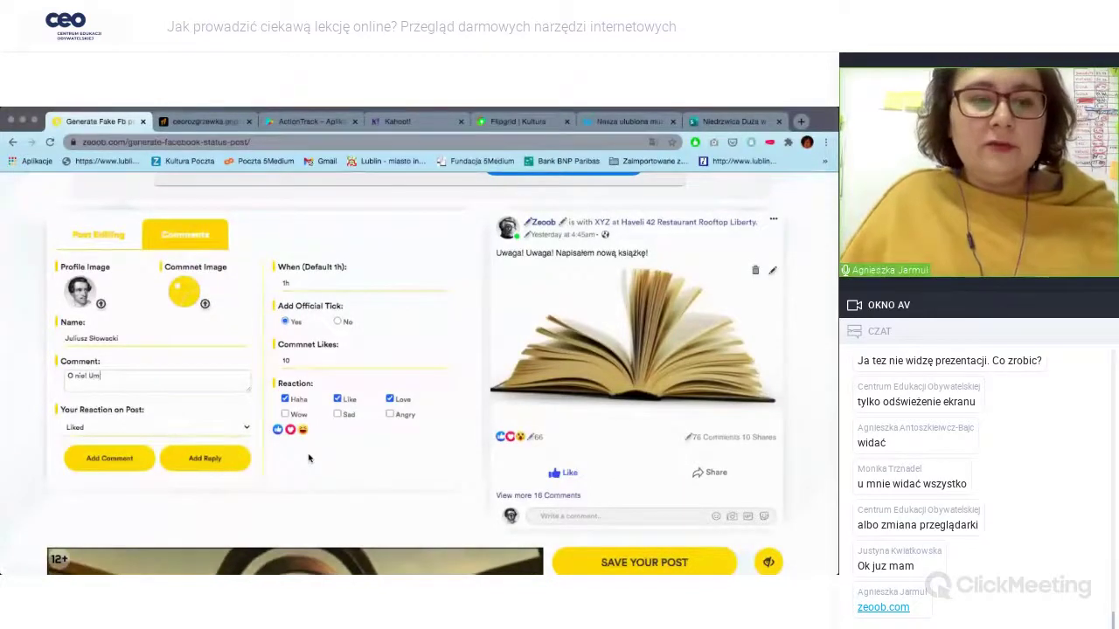
type("rę na suchoty!")
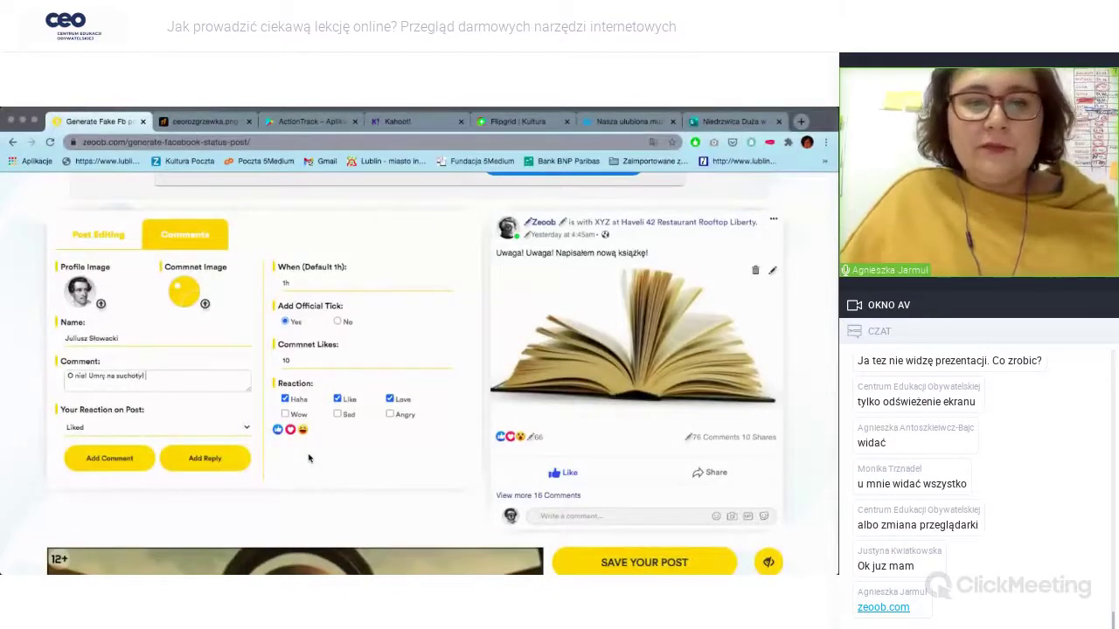
left_click(109, 469)
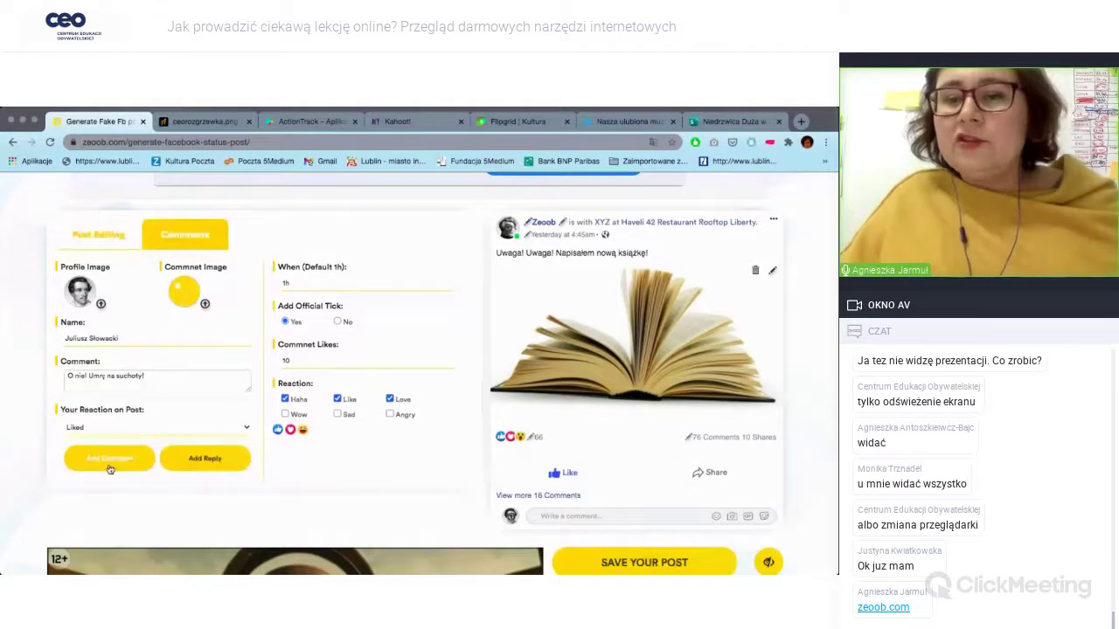
Set the comment likes to 6, leave only the Sad reaction selected and choose Sad as the reaction on the post.
scroll(648, 396, "down", 1)
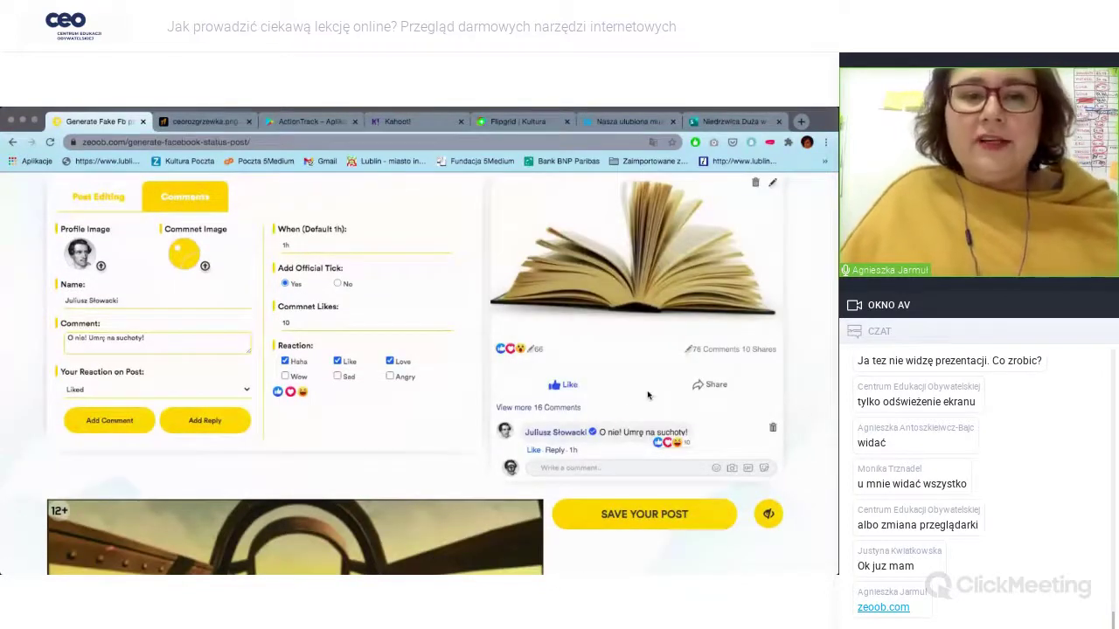
left_click(338, 362)
left_click(390, 362)
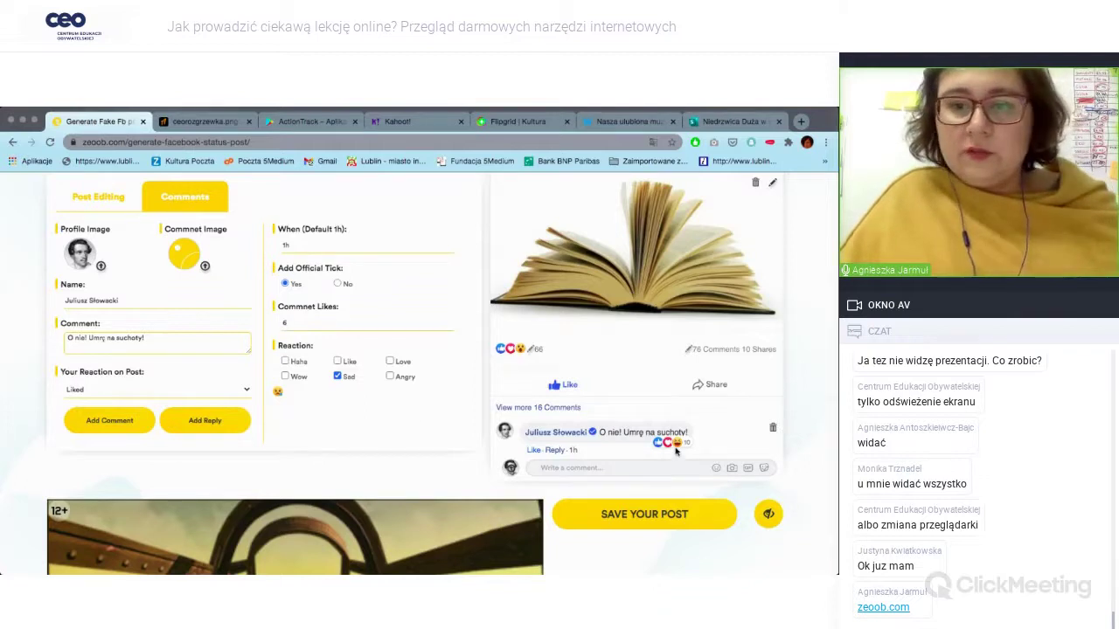
scroll(332, 309, "up", 1)
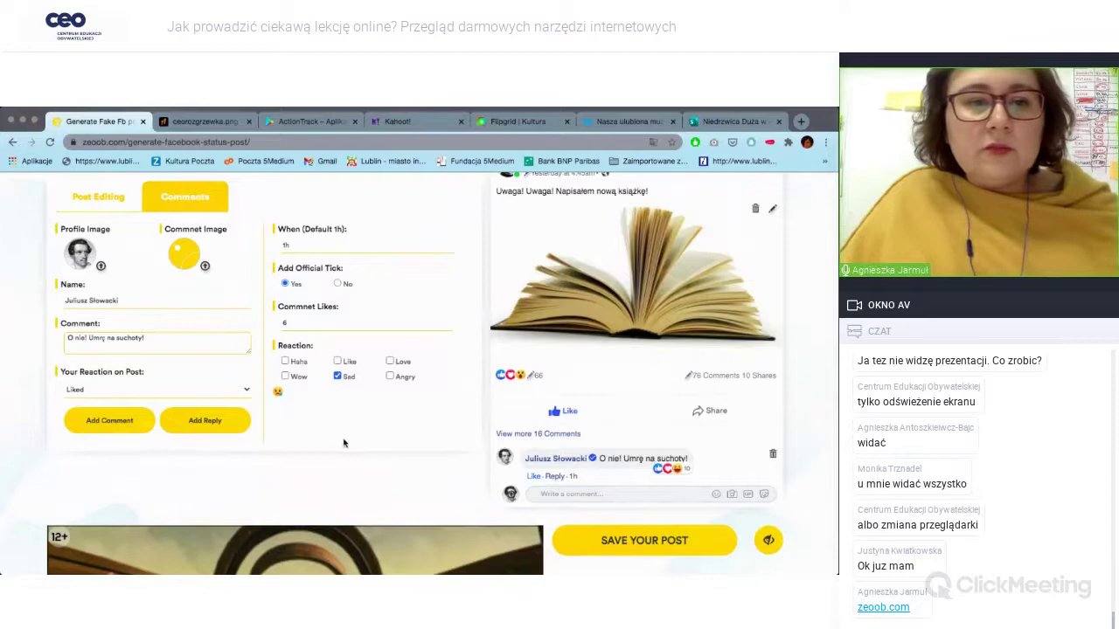
left_click(120, 416)
left_click(109, 420)
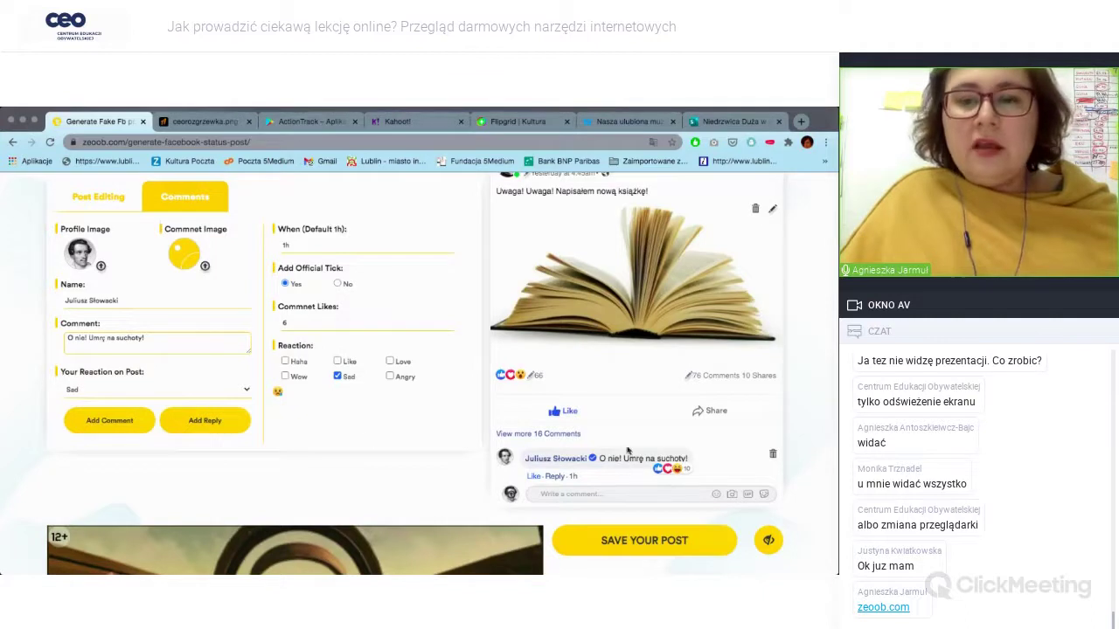
Change the post author's name in the preview to "Adam Mickiewicz".
scroll(393, 434, "up", 2)
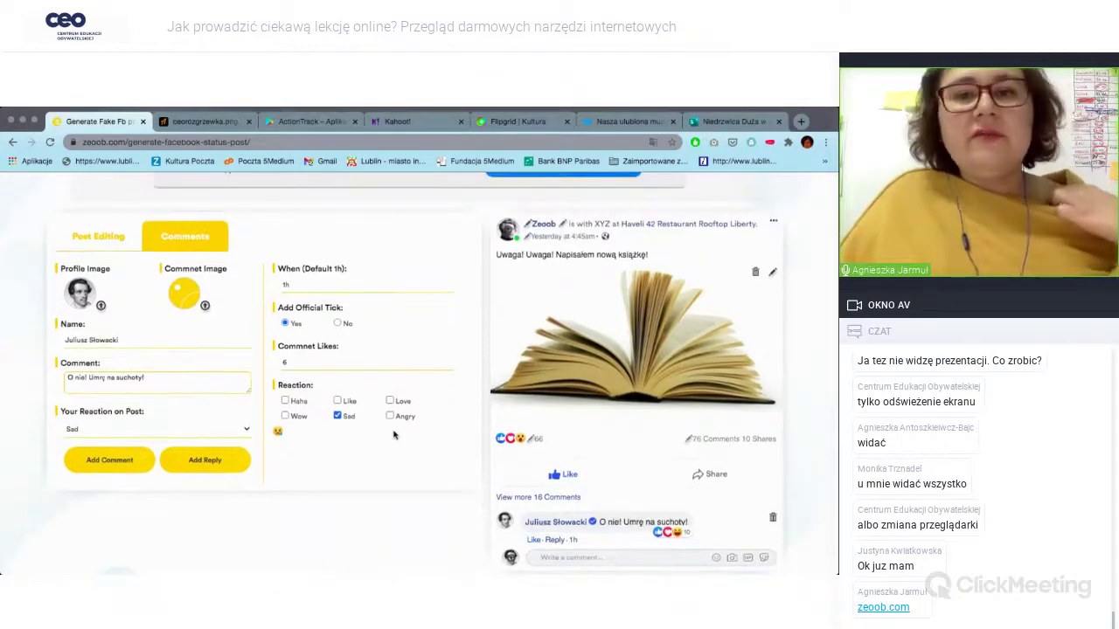
scroll(621, 435, "down", 3)
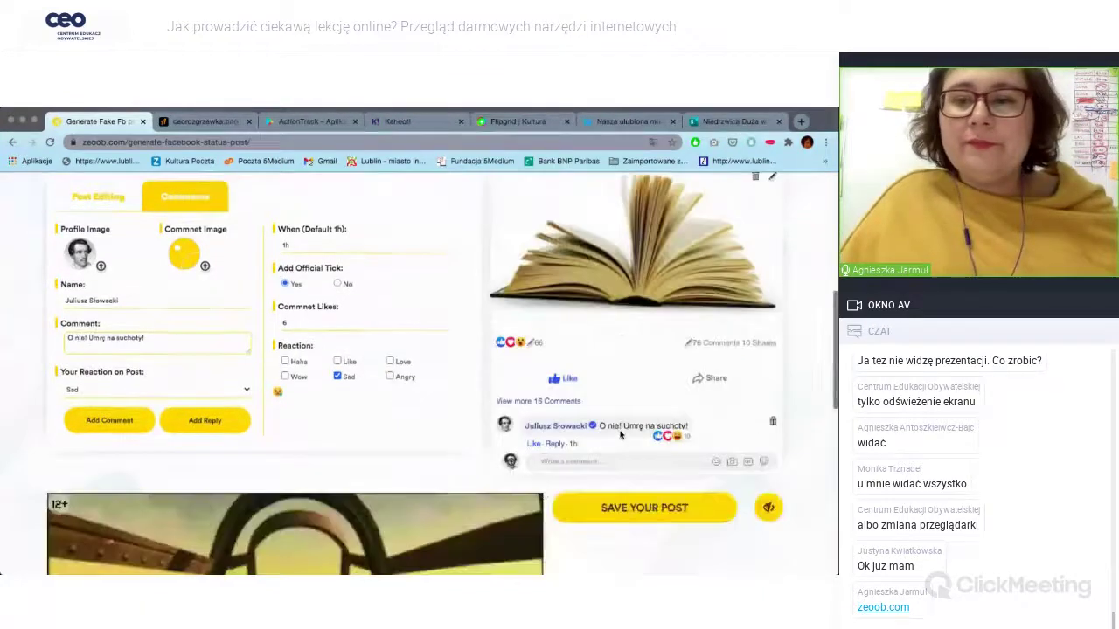
scroll(621, 434, "up", 2)
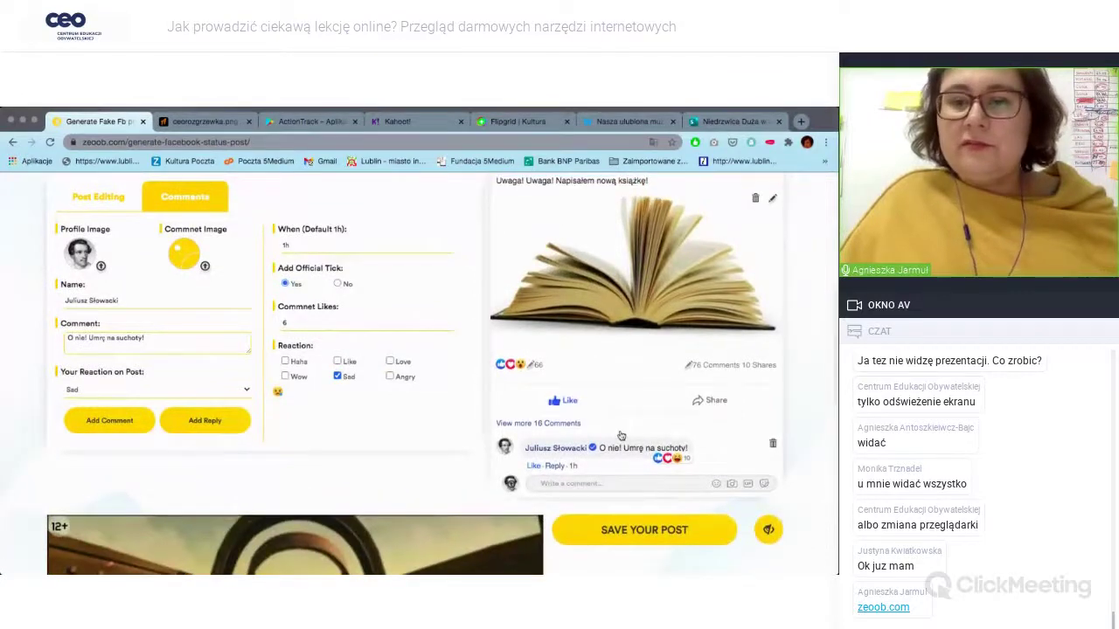
scroll(621, 435, "up", 2)
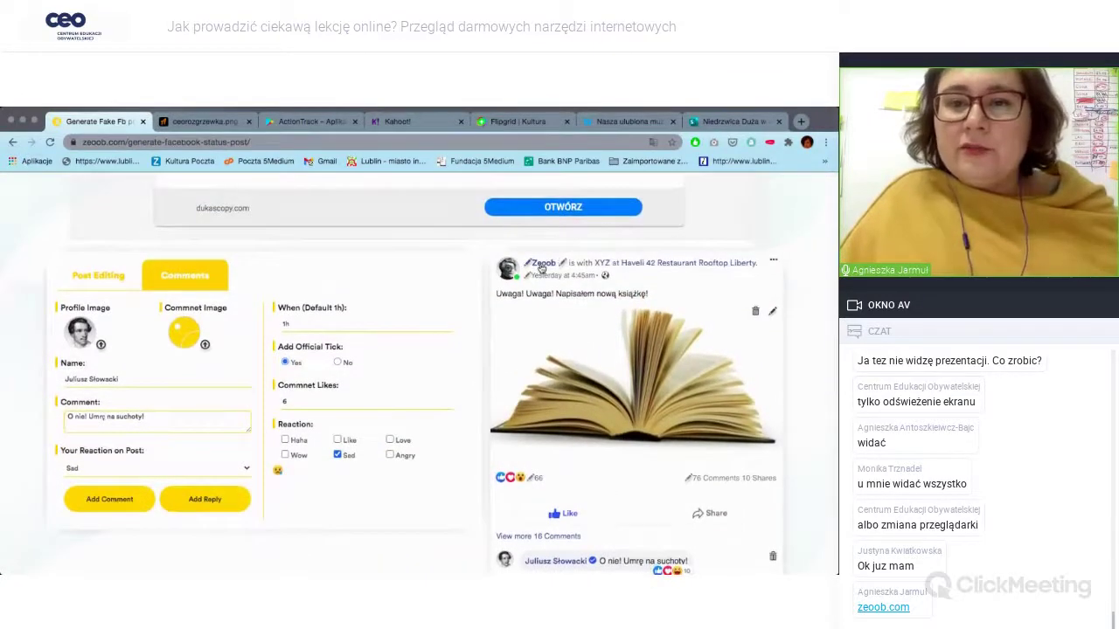
left_click(542, 267)
left_click_drag(289, 378, 254, 382)
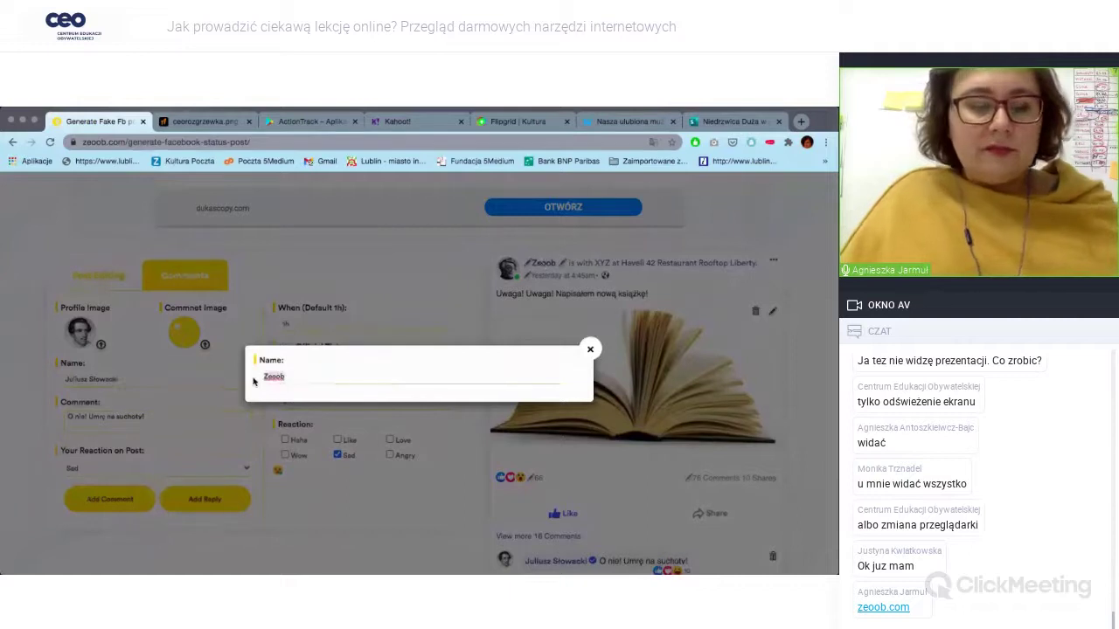
type("Adam M")
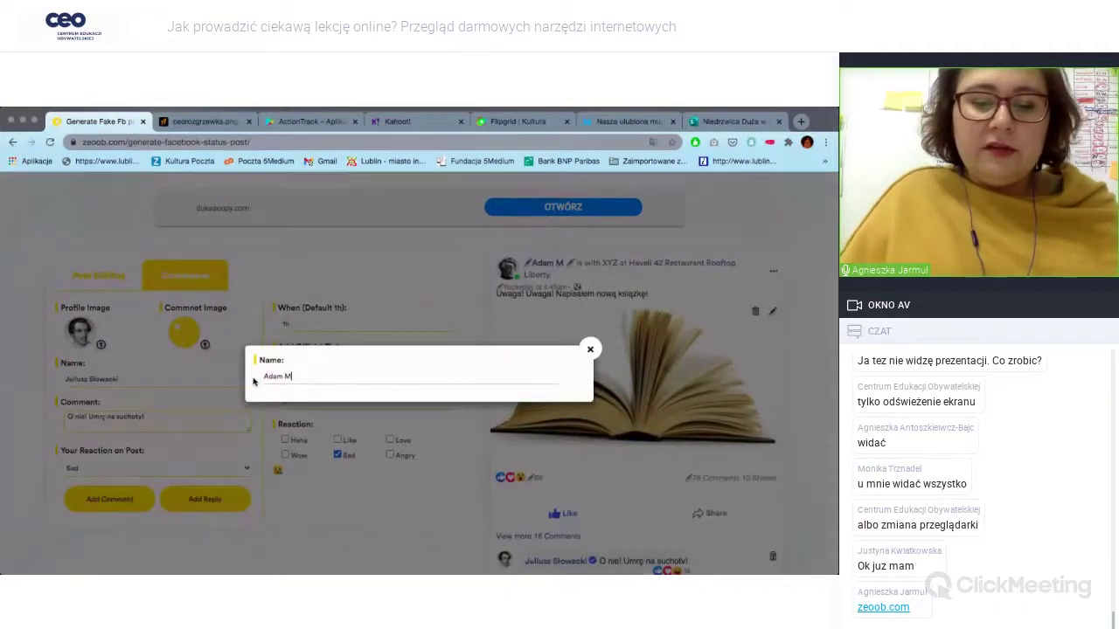
type("ickiewicz")
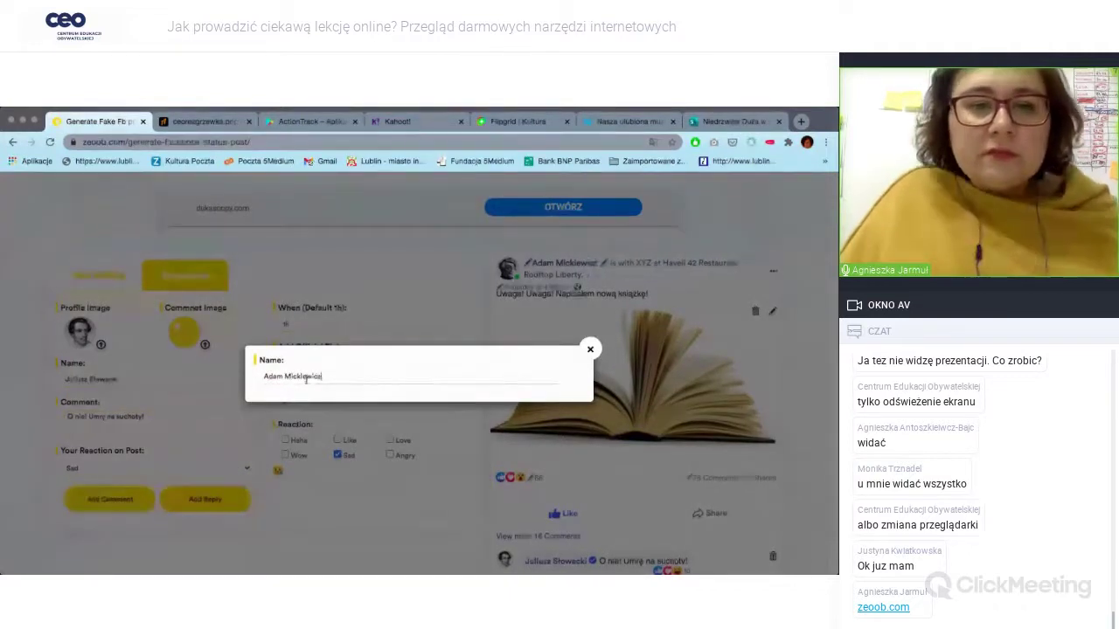
Replace the post's tagged friends and location text with "Francji".
left_click(590, 349)
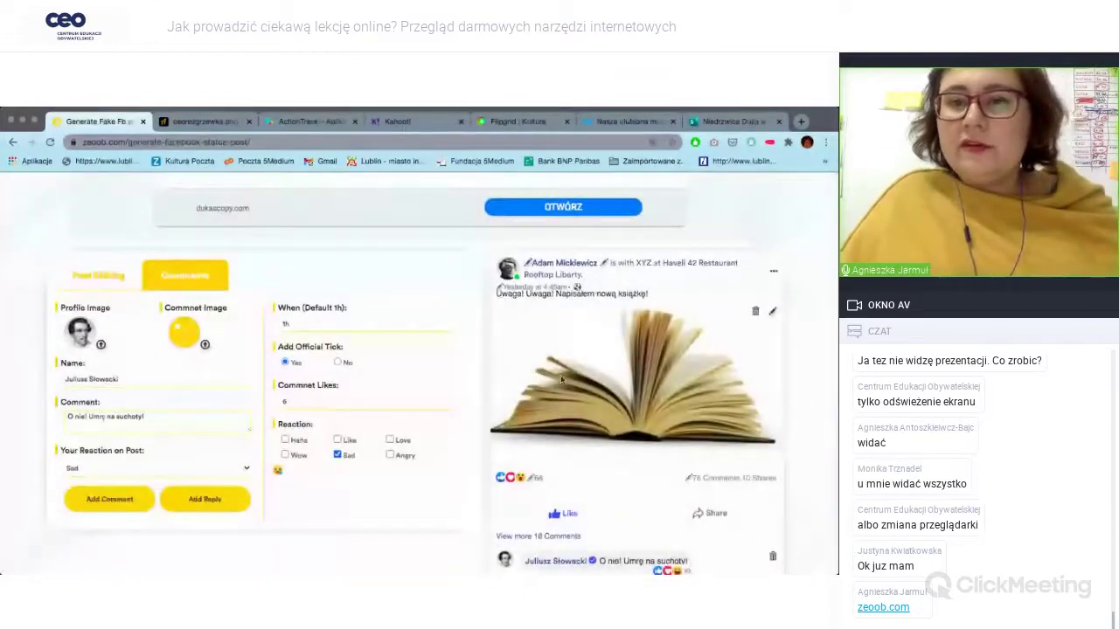
left_click(721, 267)
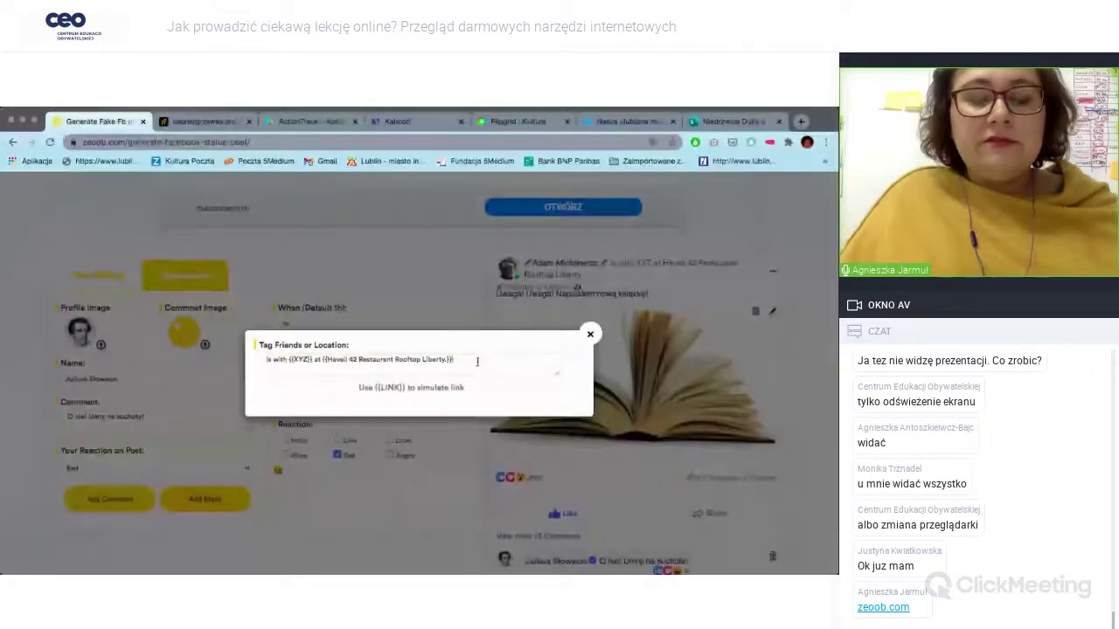
left_click_drag(472, 364, 261, 363)
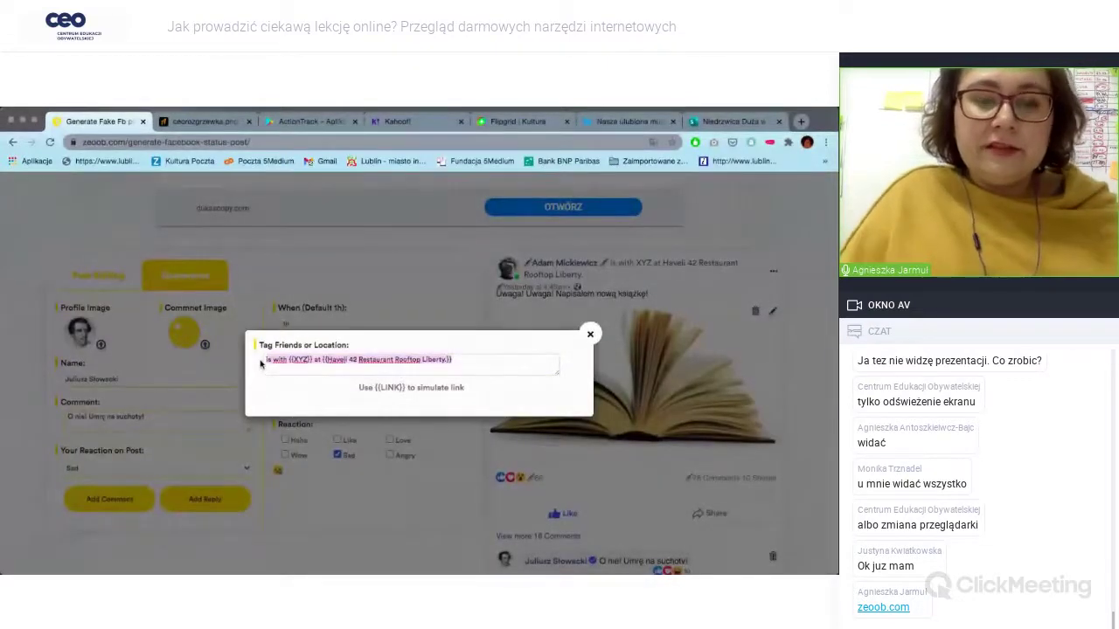
type("Francji")
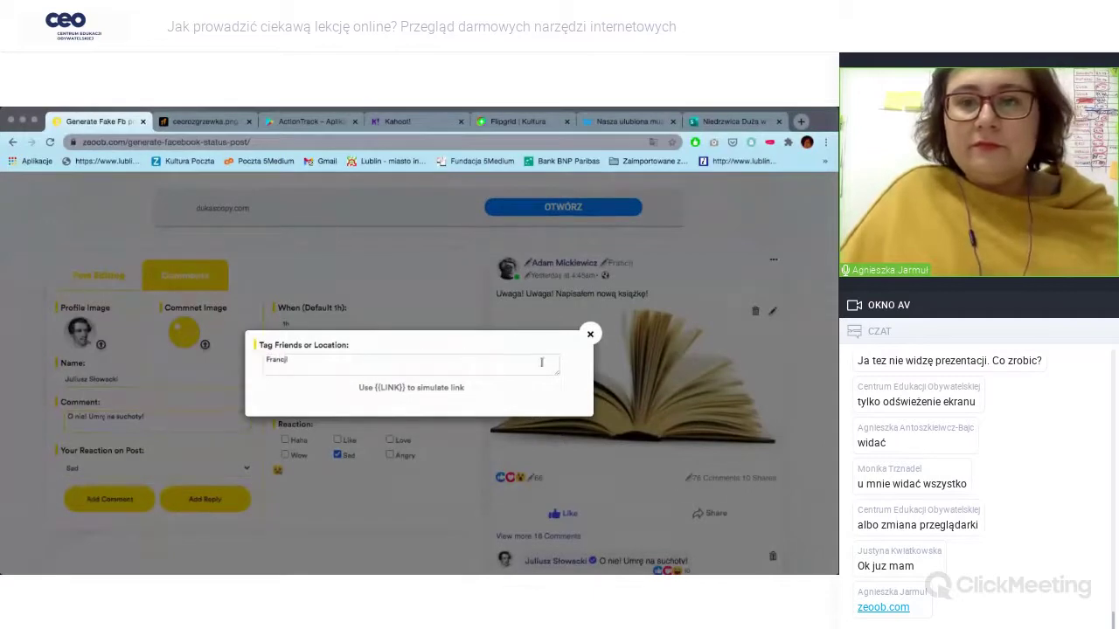
left_click(590, 334)
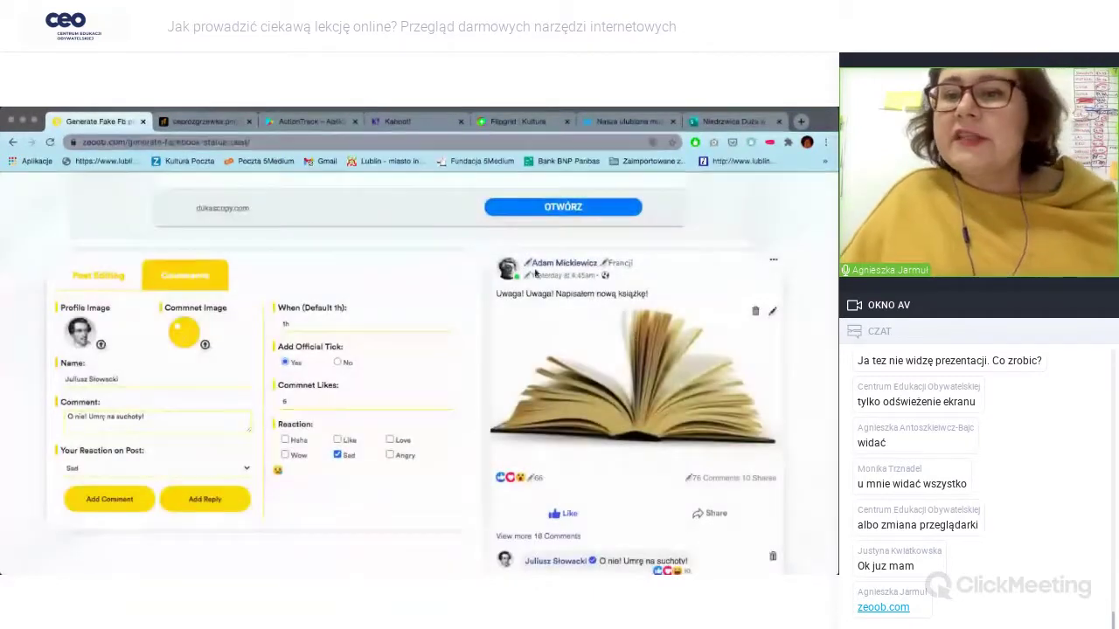
Save the finished fake Facebook post and download it as an image, dismissing the advert.
scroll(831, 374, "down", 3)
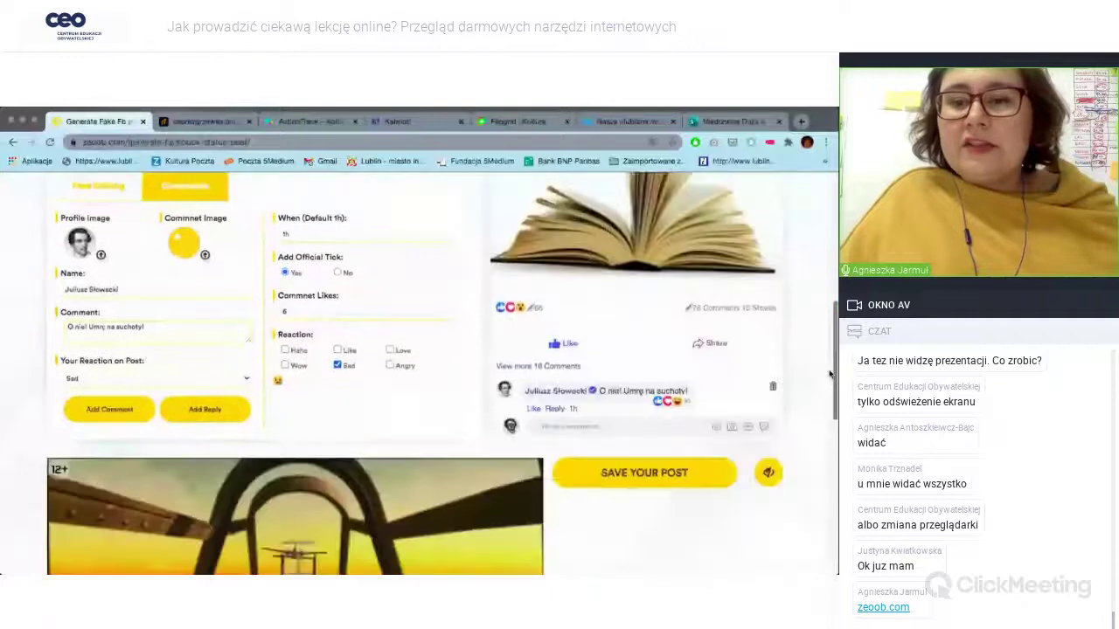
left_click(650, 470)
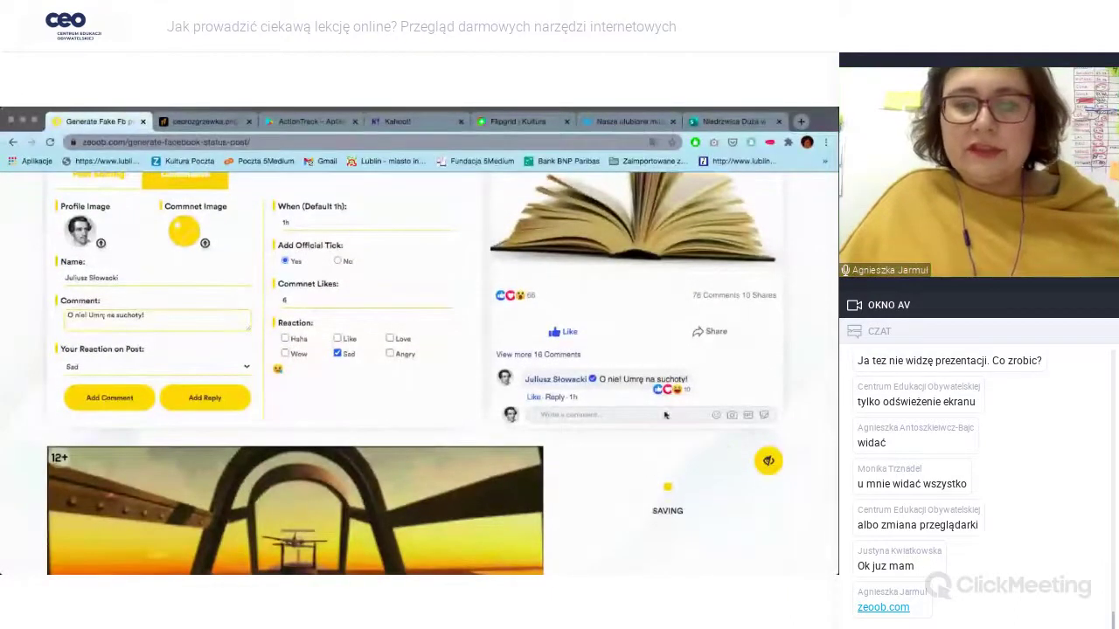
scroll(664, 458, "down", 2)
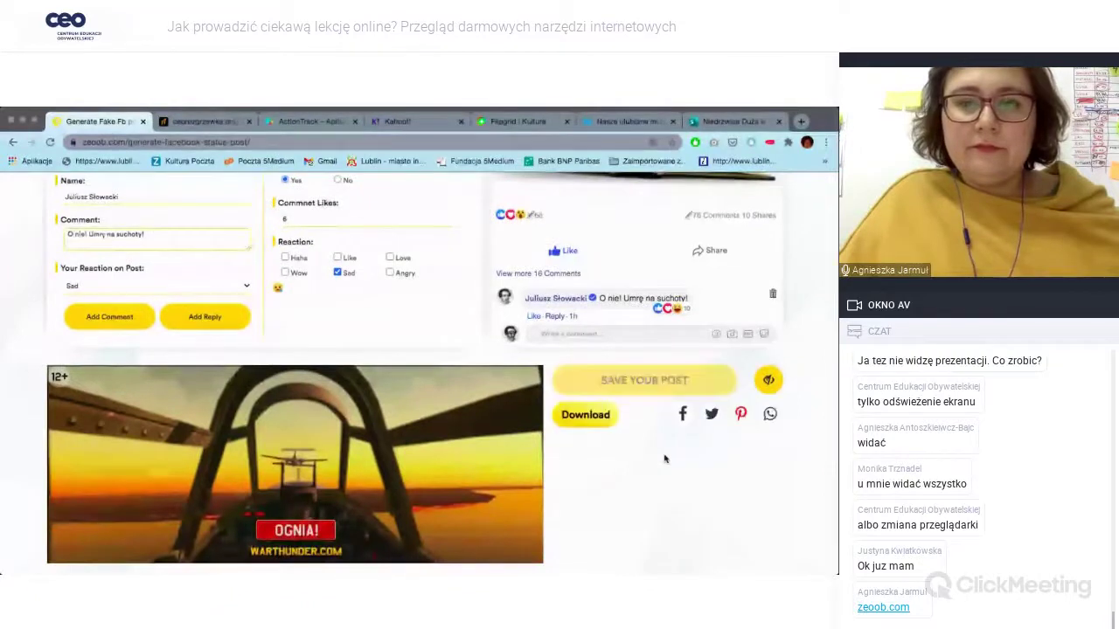
left_click(596, 421)
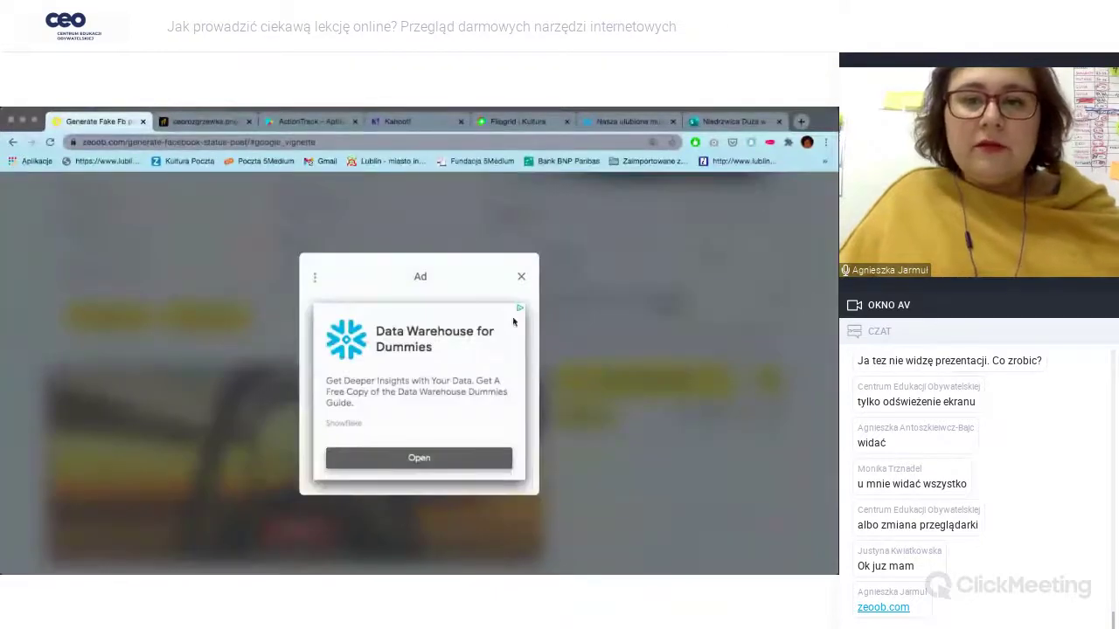
left_click(521, 278)
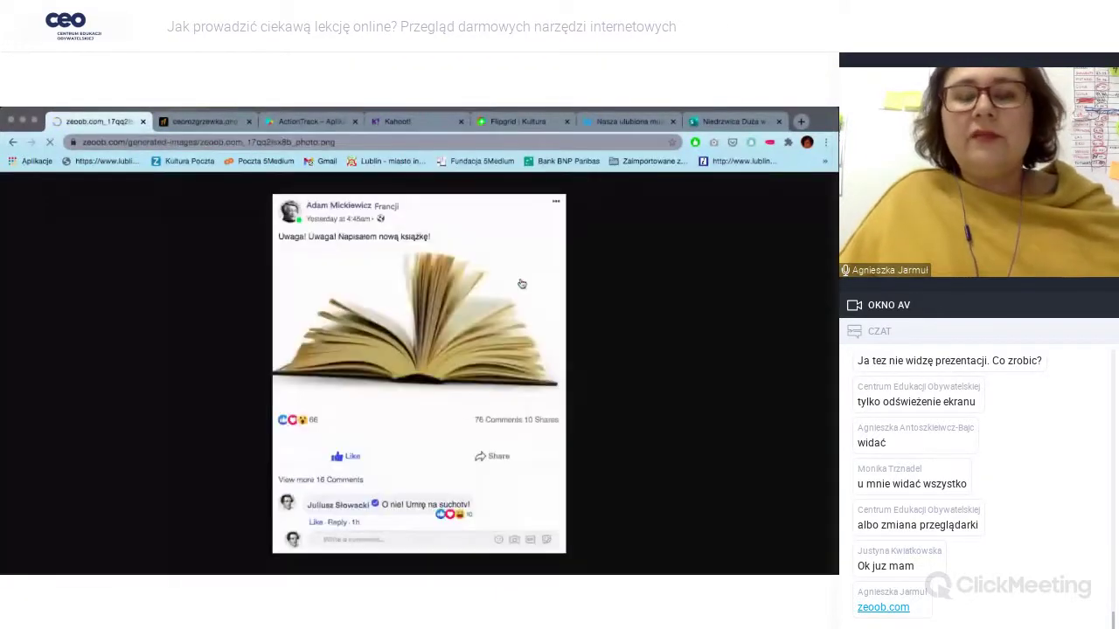
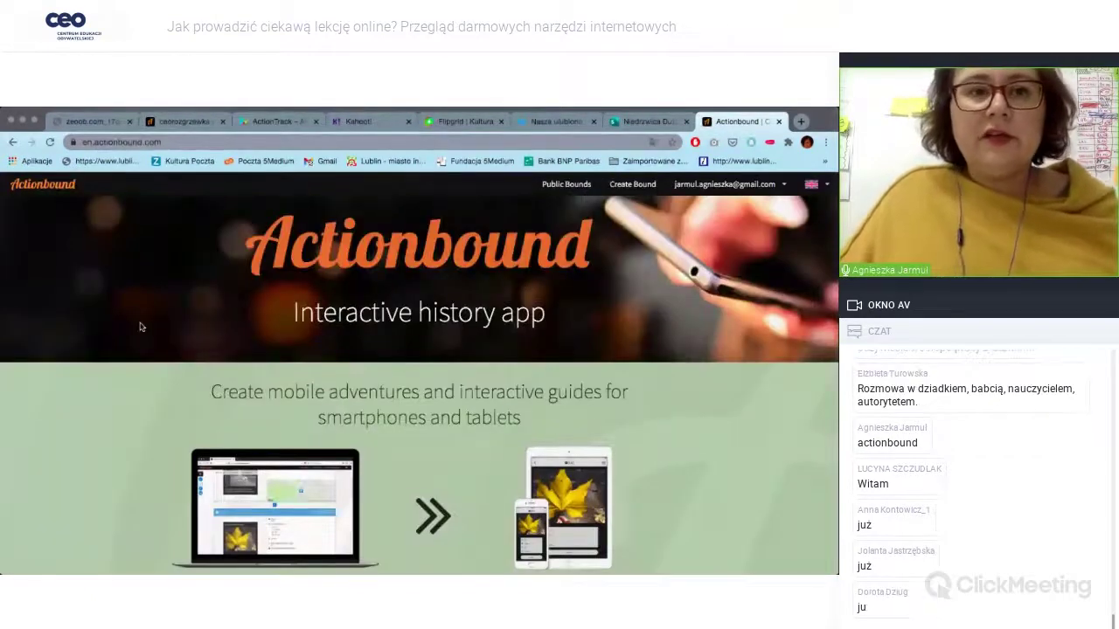
Select the en.actionbound.com address for sharing, and search Google Images for "actionbound" in a new browser tab.
left_click(179, 139)
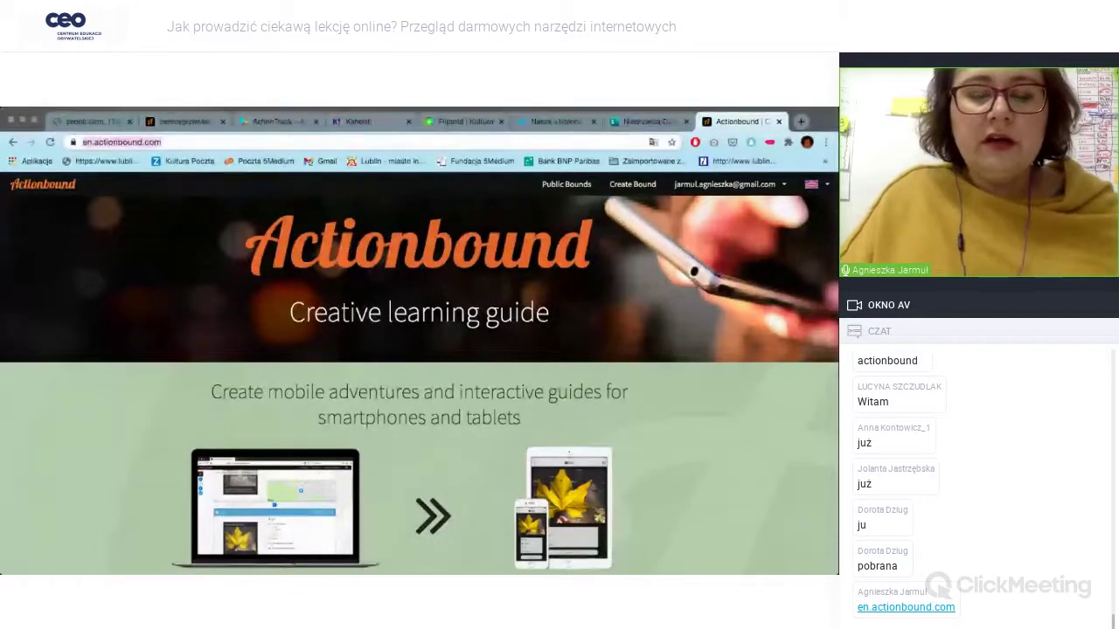
key("ctrl+t")
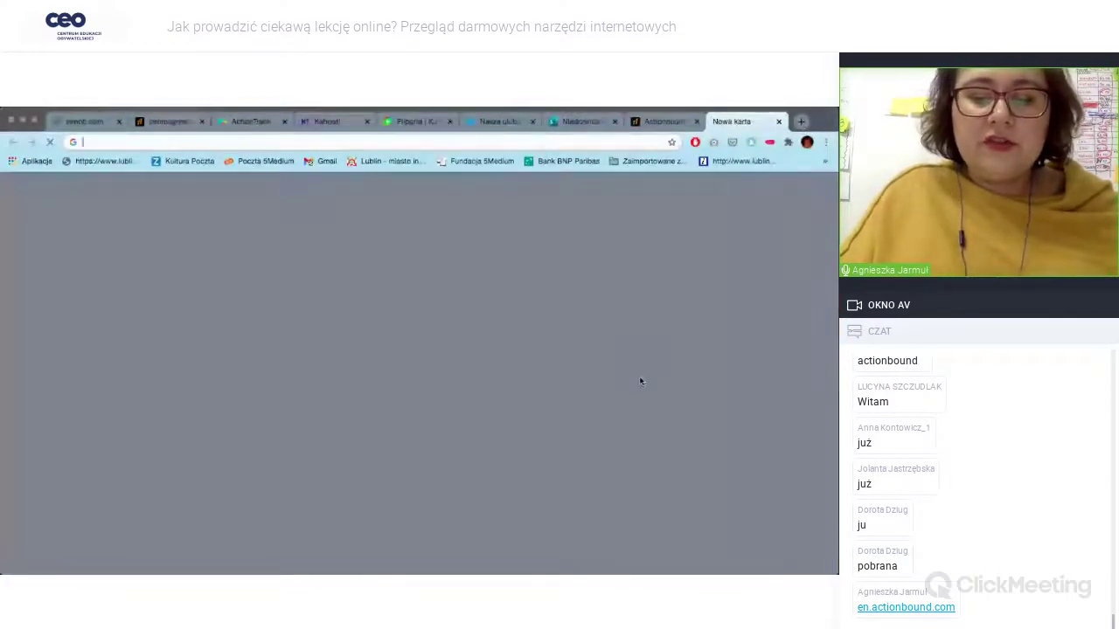
type("acti")
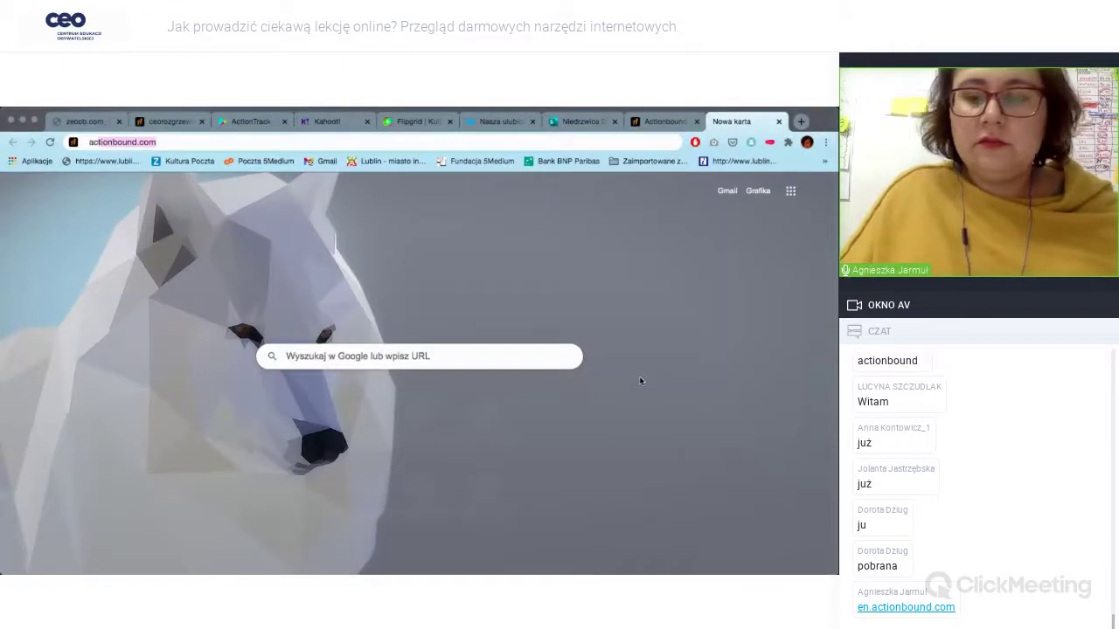
type("onbound")
key("Return")
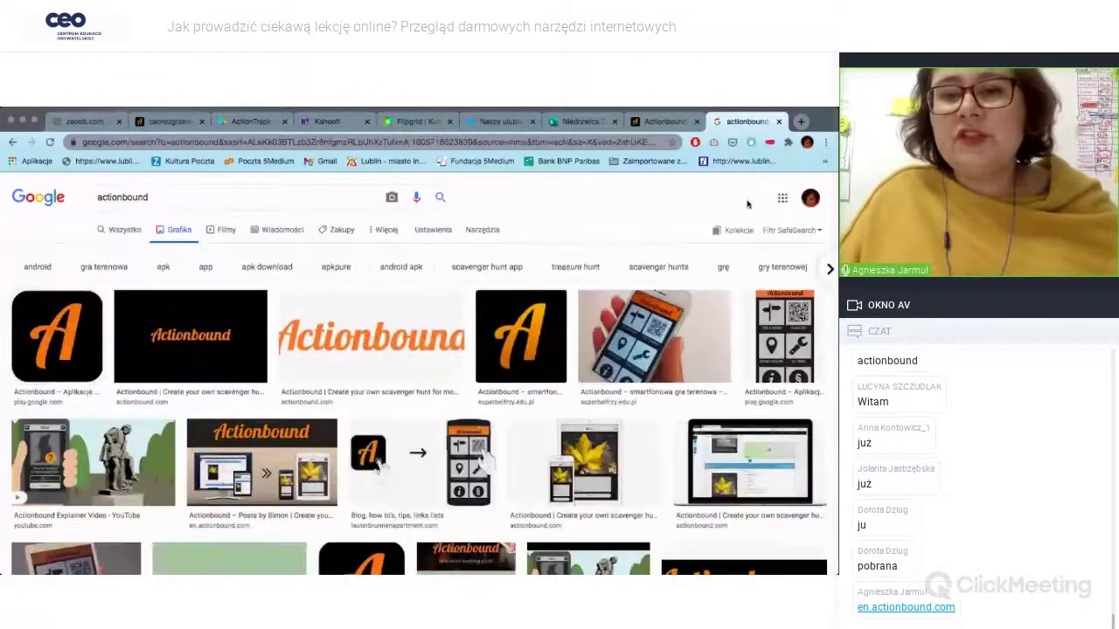
Preview the Google Play screenshot of the Actionbound app menu, and display the ceorozgrzewka.png QR code.
scroll(603, 322, "down", 1)
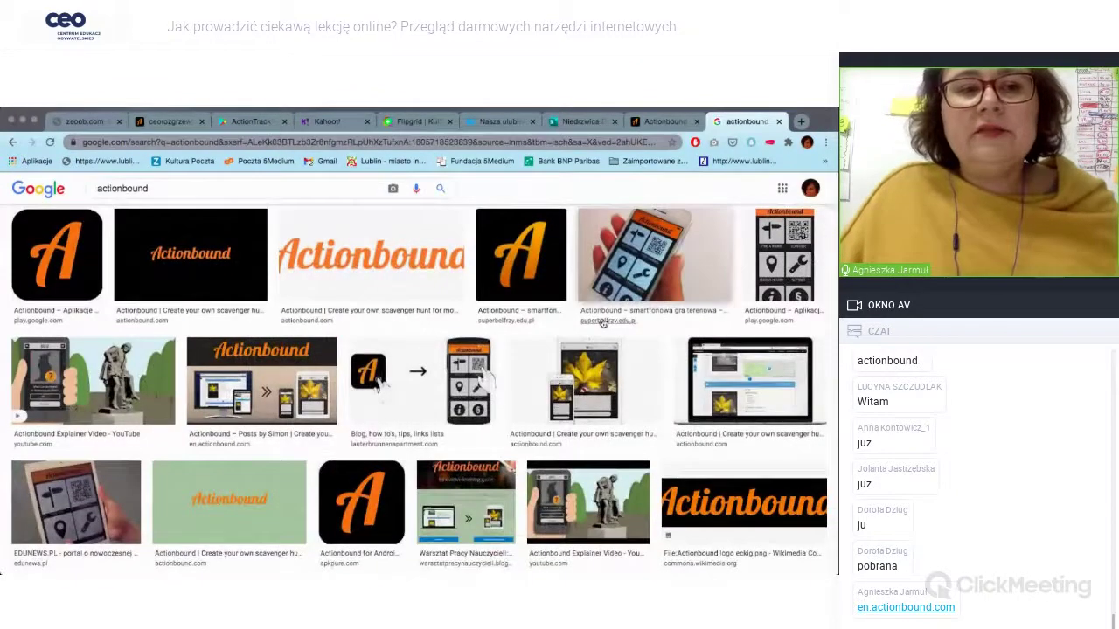
scroll(603, 323, "up", 1)
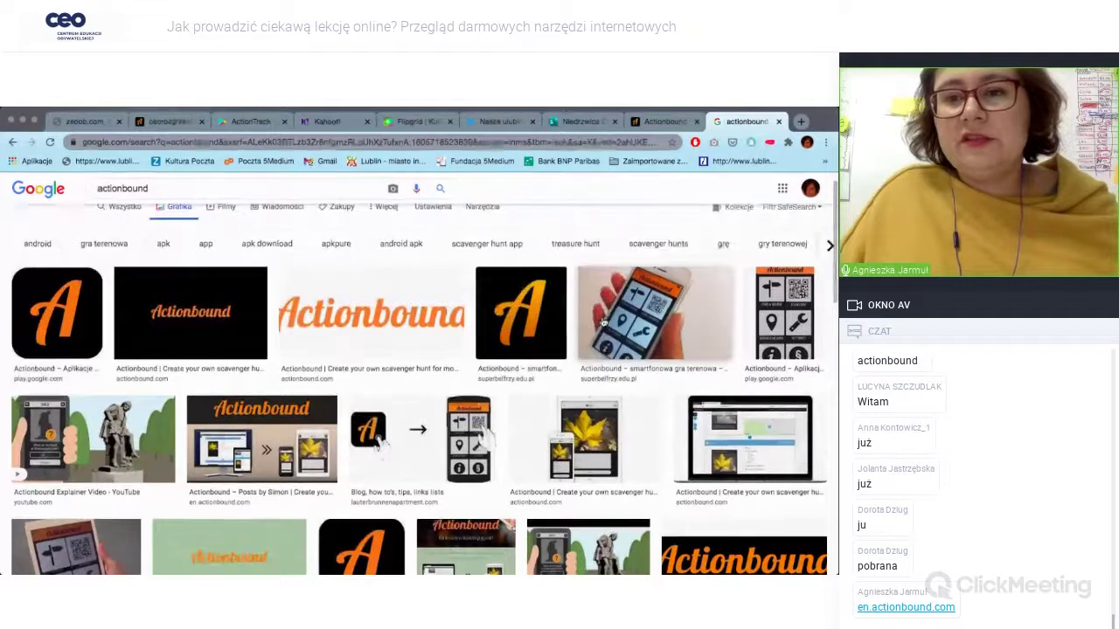
left_click(770, 307)
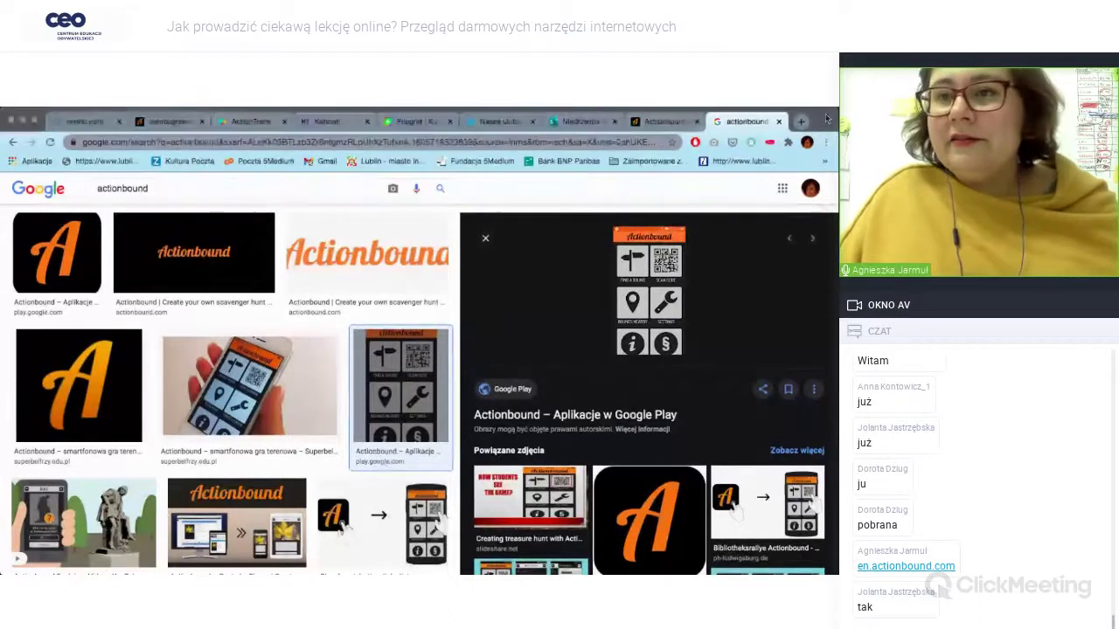
key("super+2")
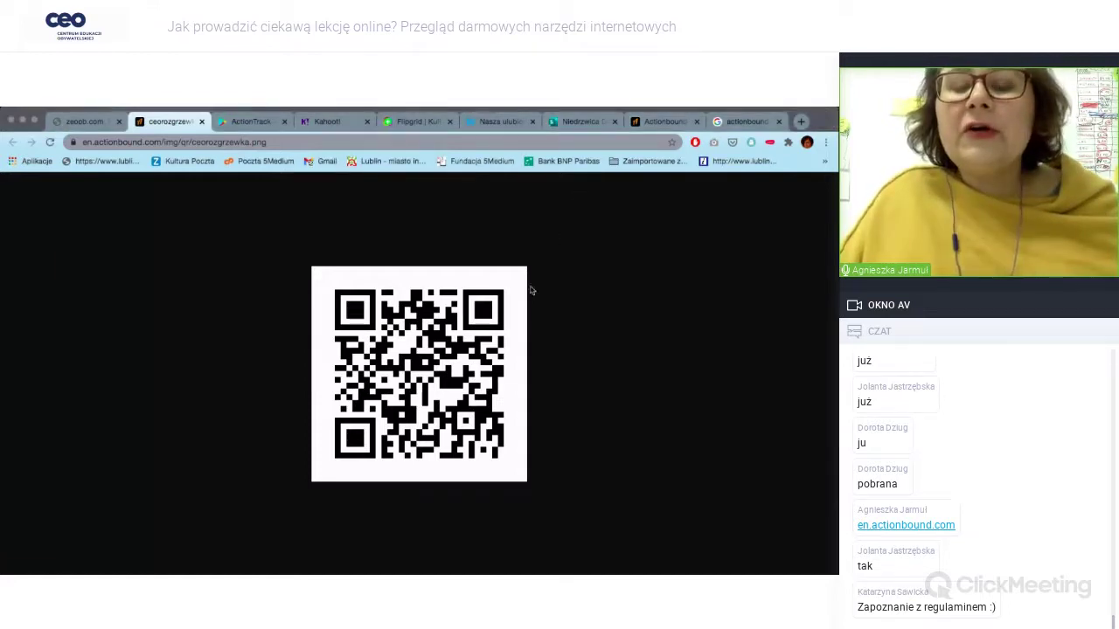
Preview the Superbelfrzy photo of a phone running Actionbound in the image results, and redisplay the ceorozgrzewka.png QR code.
left_click(673, 129)
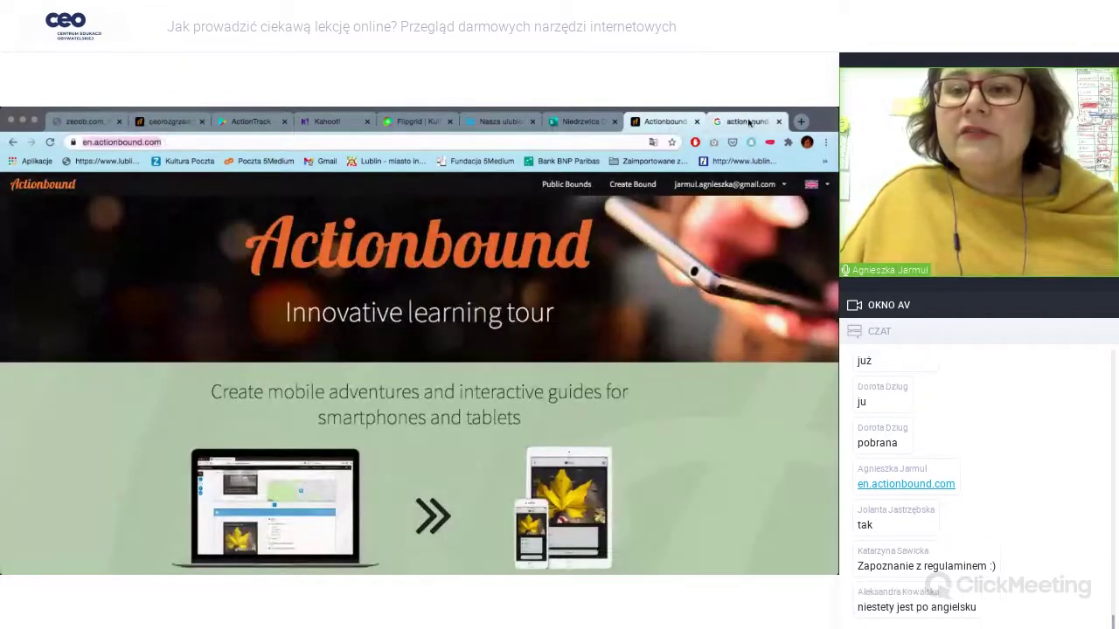
left_click(743, 121)
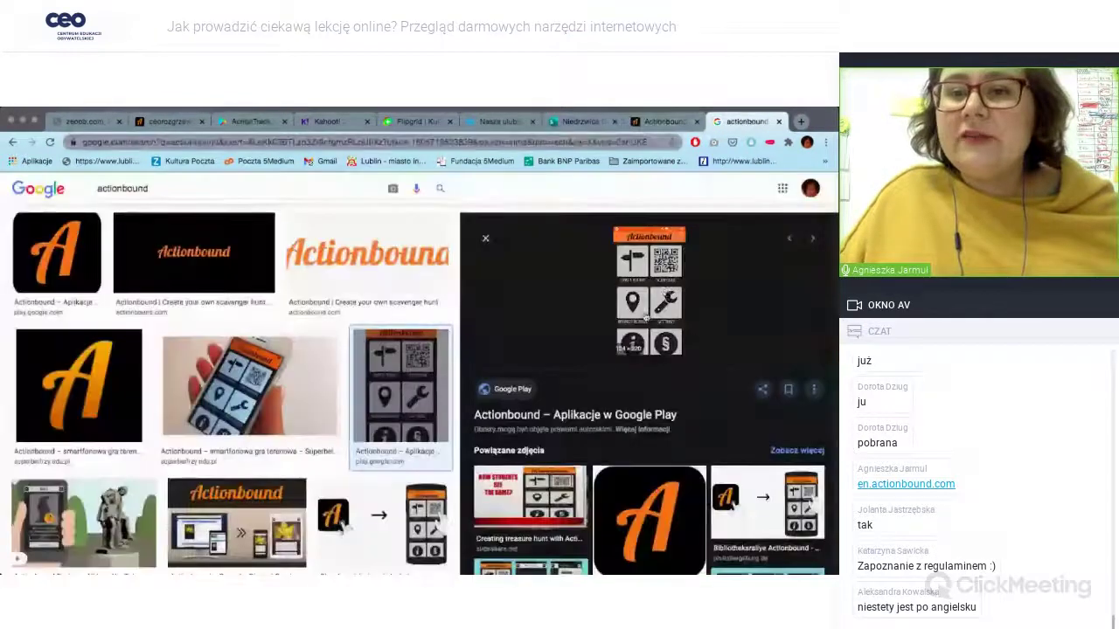
left_click(412, 358)
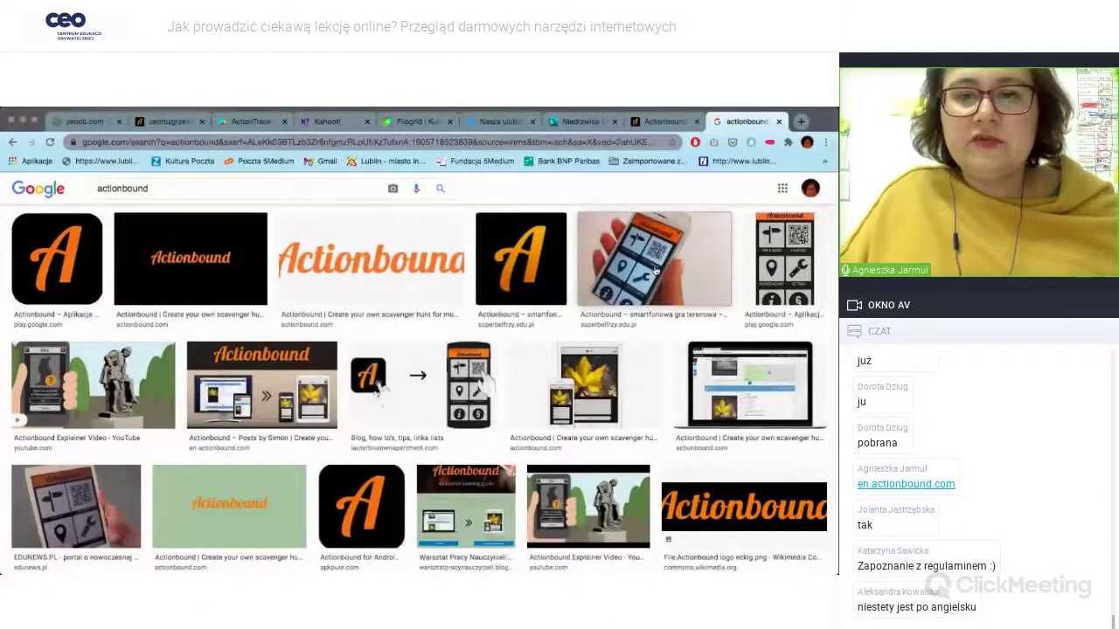
left_click(655, 271)
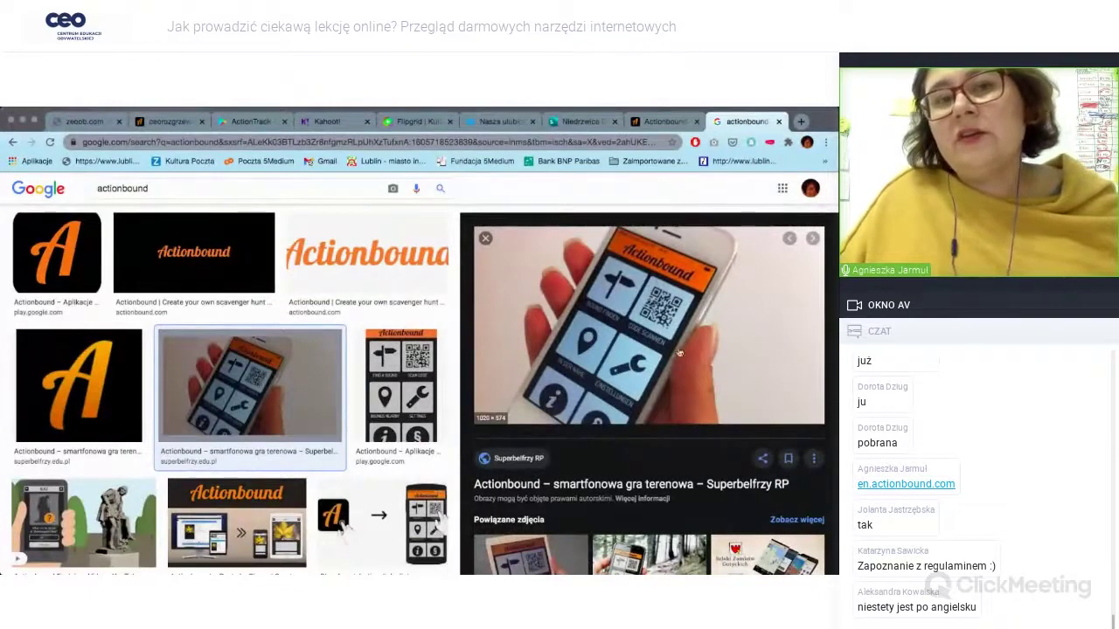
left_click(166, 121)
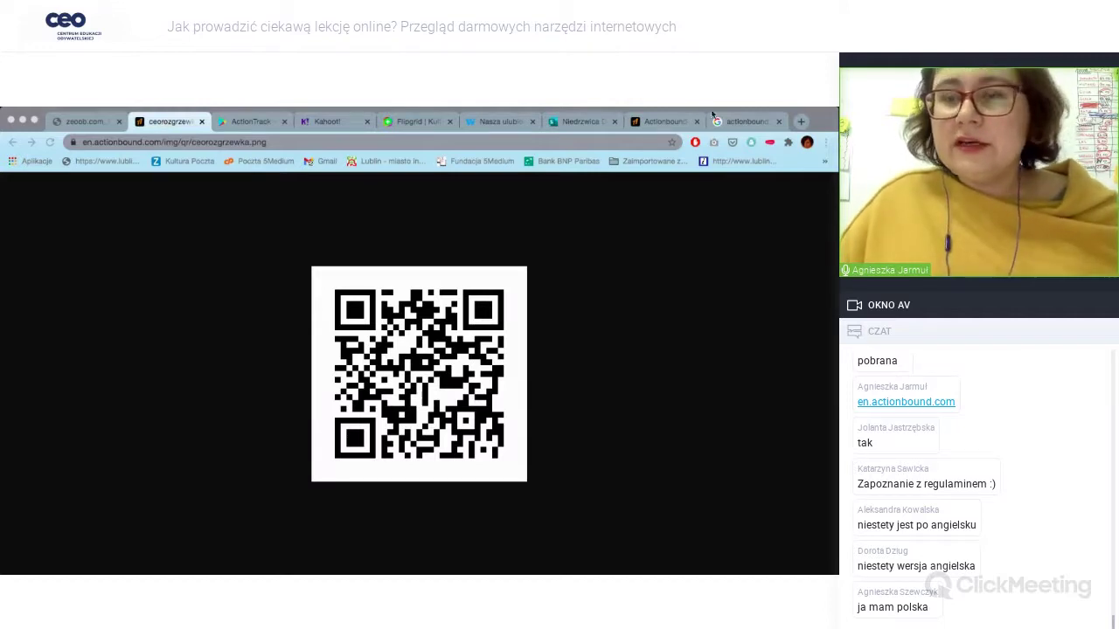
left_click(827, 117)
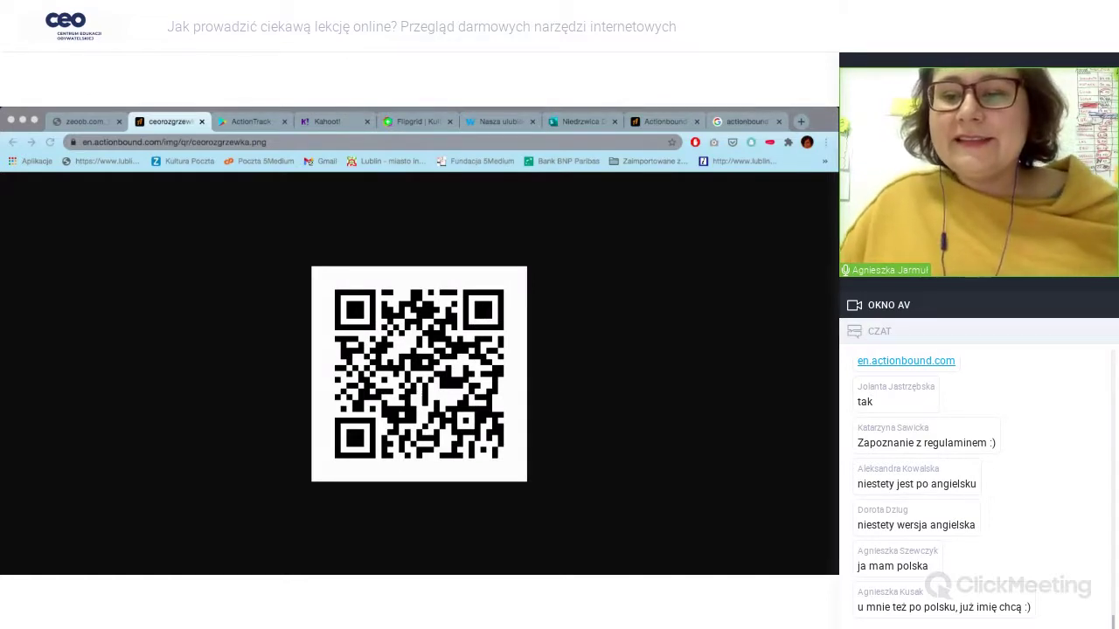
Show the ActionTrack app page on Google Play, highlight its PEGI 3 rating and expand the full description.
left_click(258, 121)
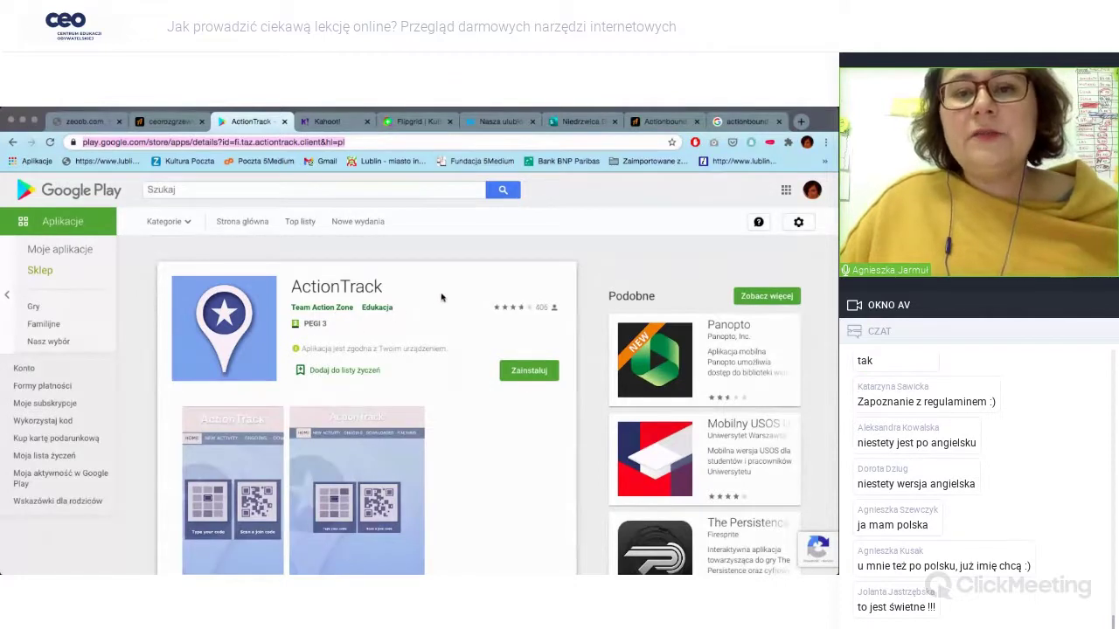
scroll(434, 299, "down", 1)
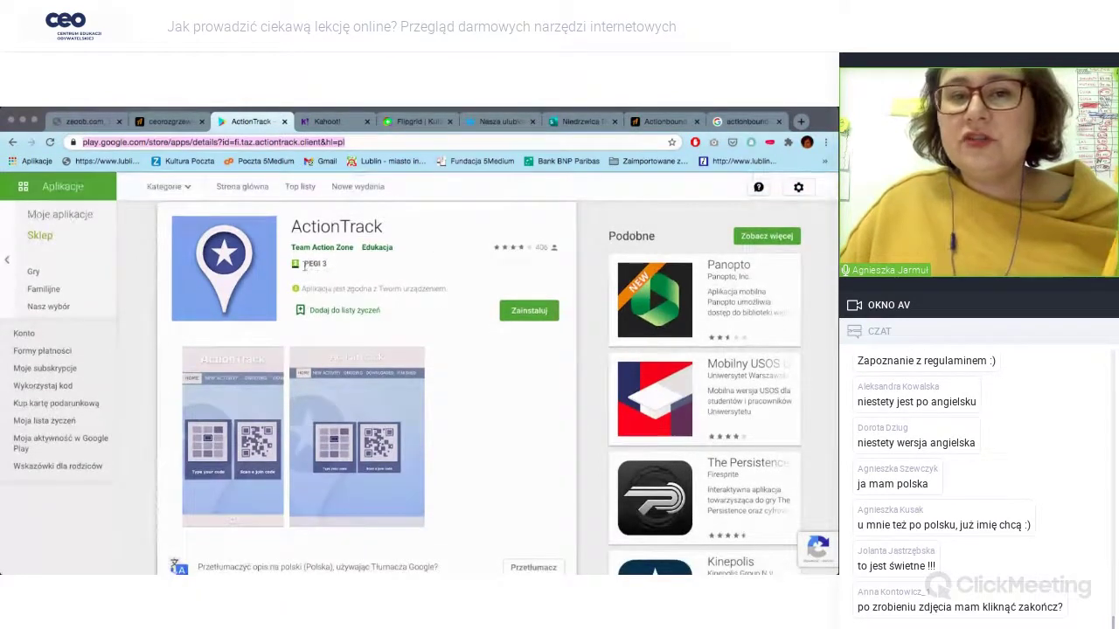
left_click_drag(304, 263, 328, 267)
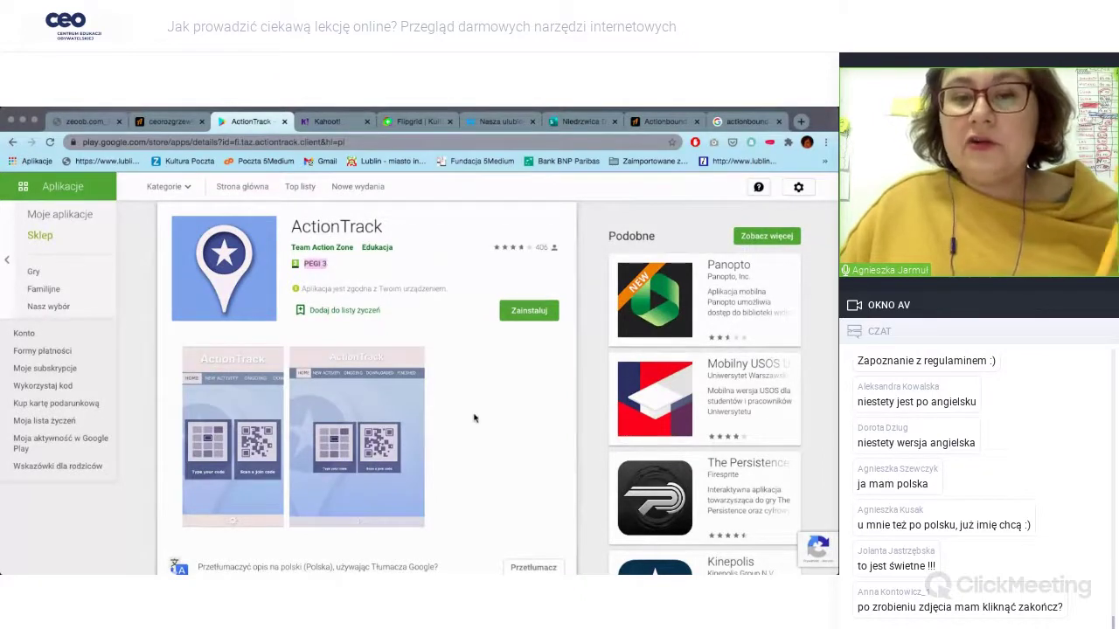
scroll(474, 418, "down", 3)
scroll(475, 418, "down", 3)
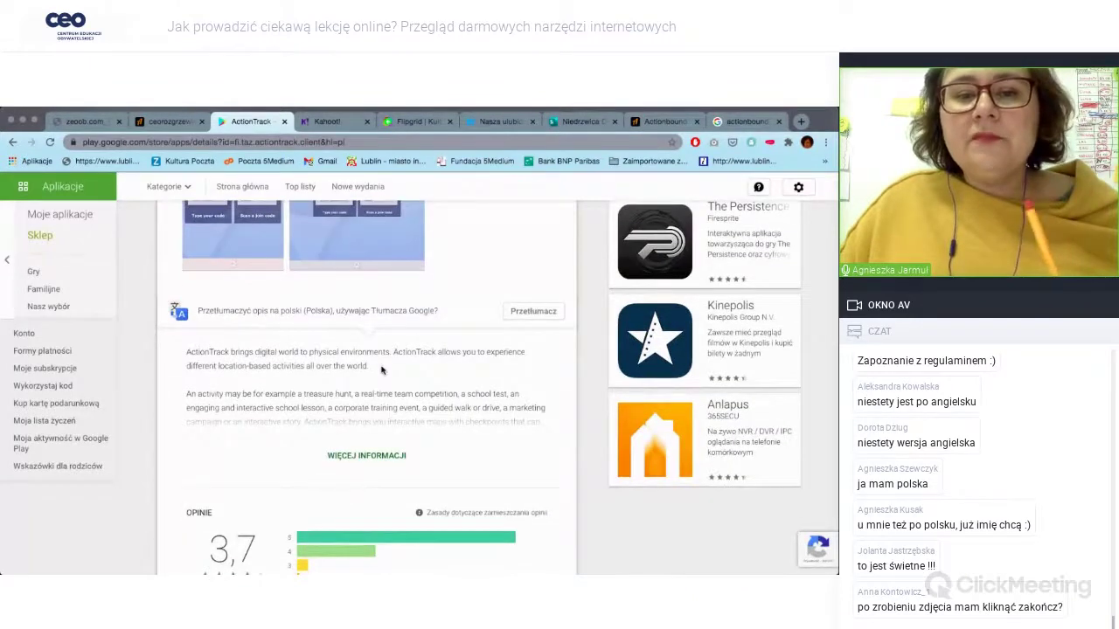
left_click(367, 455)
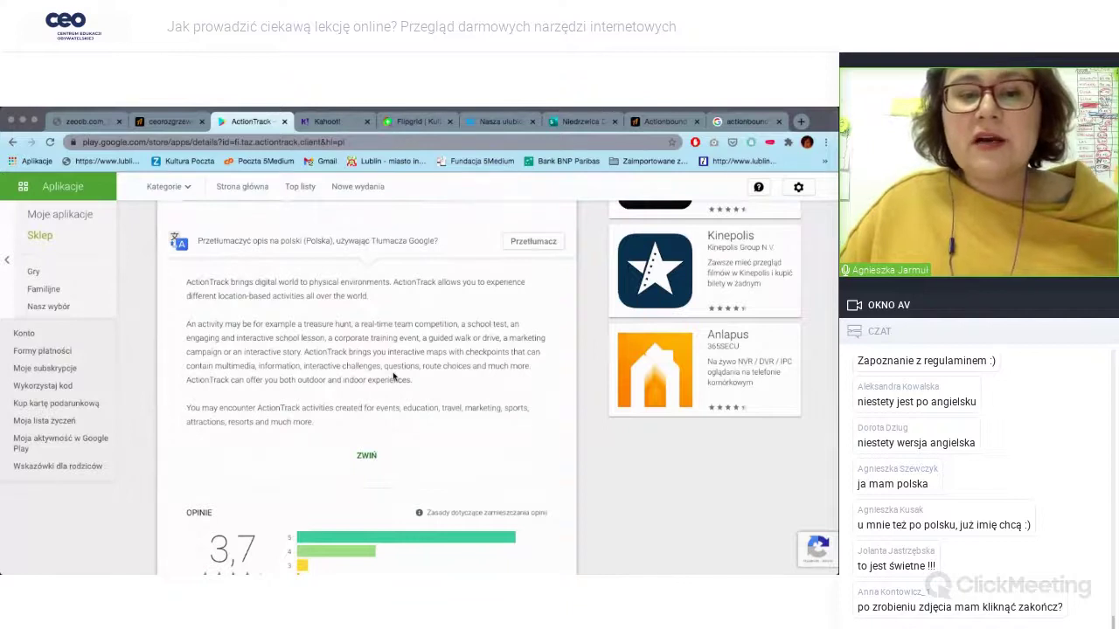
Examine ActionTrack's ratings and open the full list of user reviews.
scroll(393, 376, "down", 2)
scroll(393, 376, "down", 3)
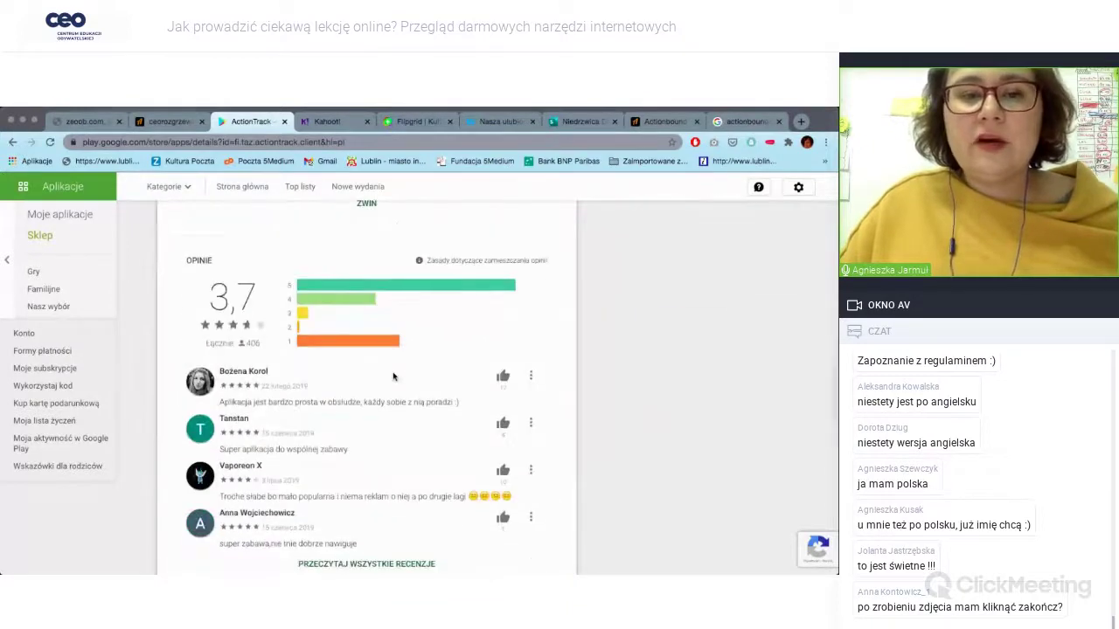
scroll(394, 376, "down", 1)
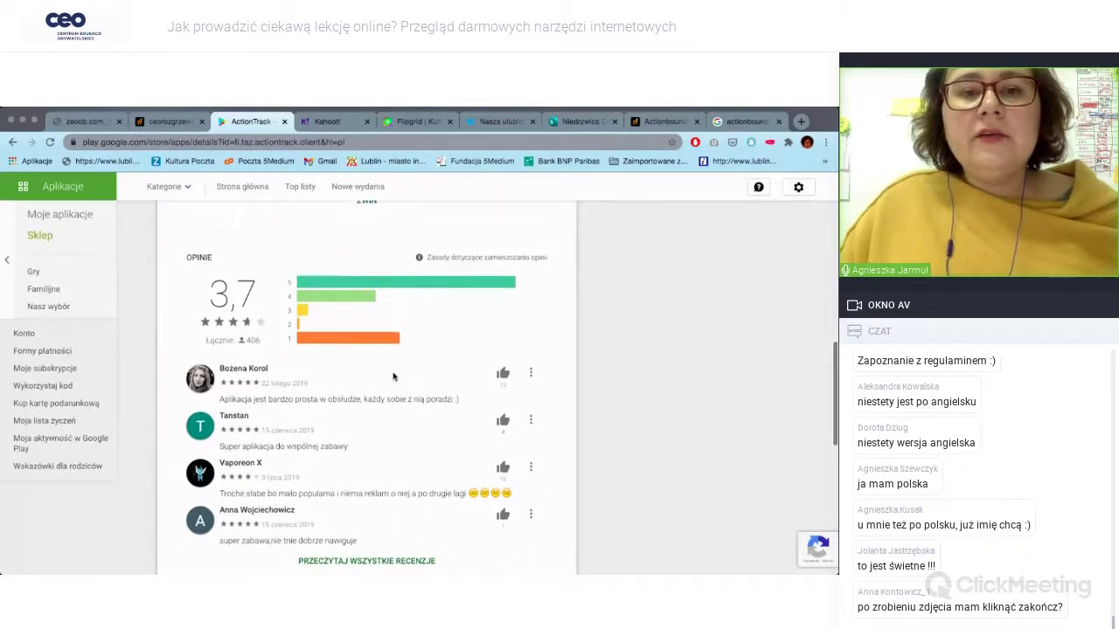
scroll(393, 376, "up", 4)
scroll(393, 375, "down", 5)
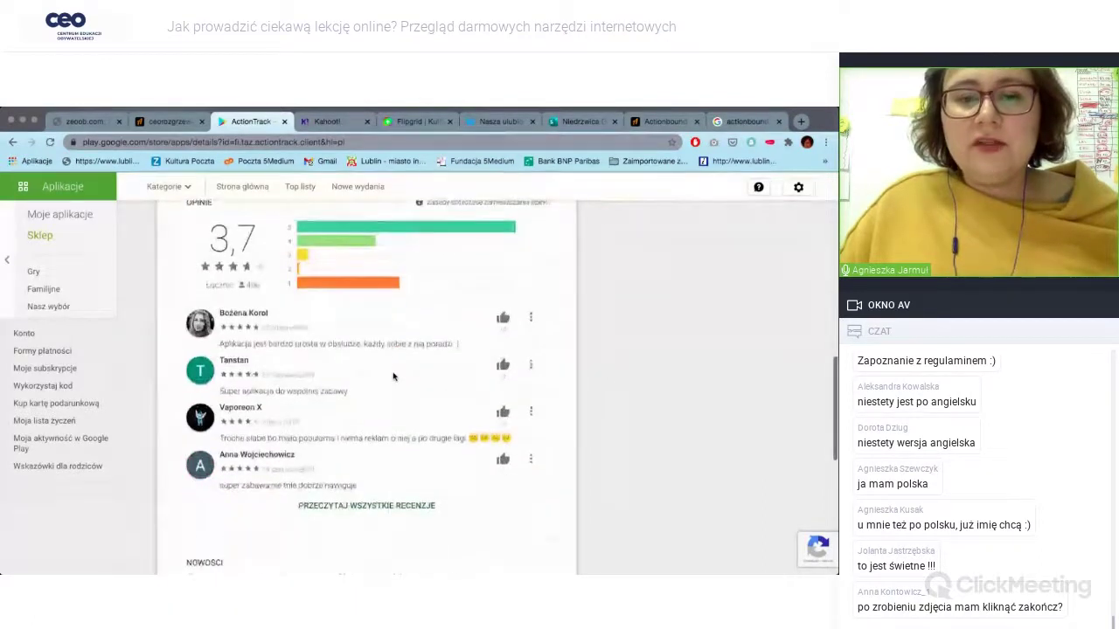
left_click(371, 505)
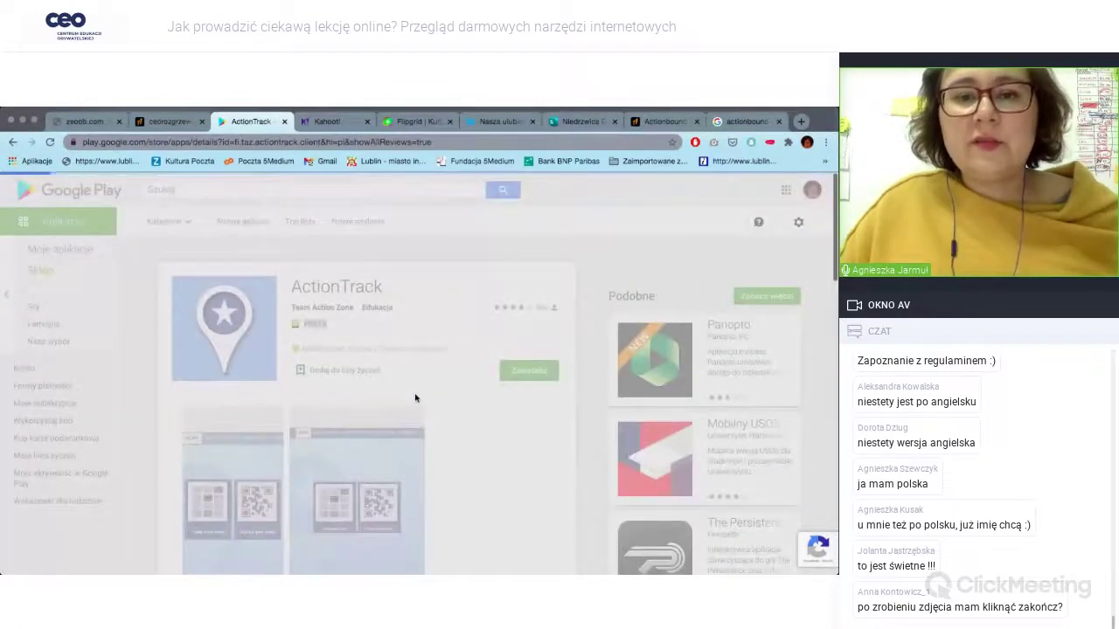
scroll(416, 397, "down", 3)
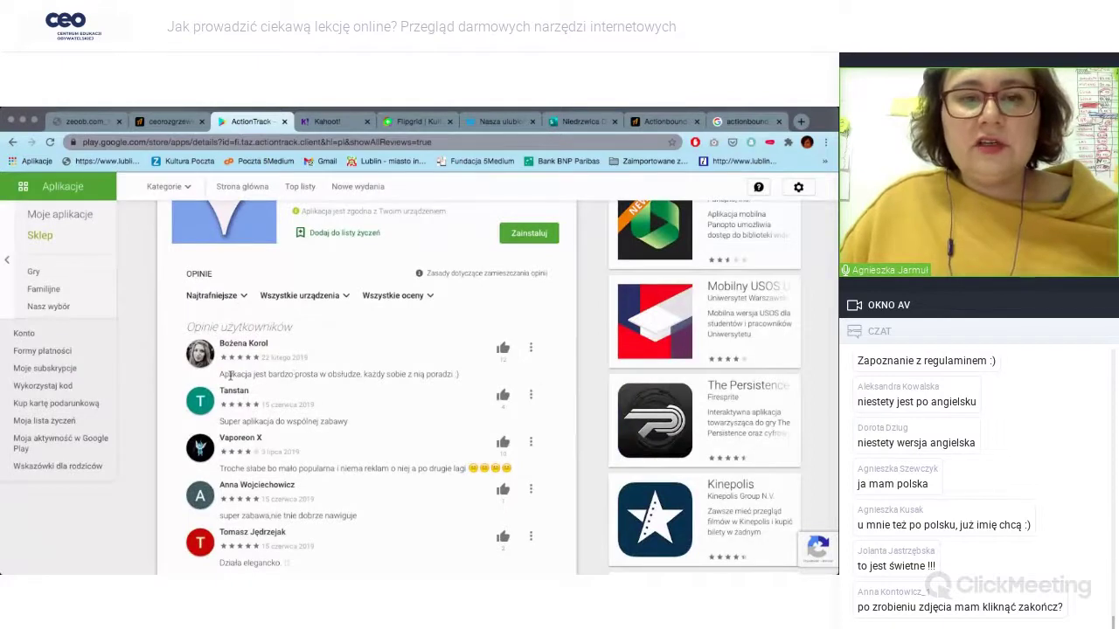
Read through ActionTrack's user reviews and highlight the comment about "Ciekawe gry miejskie dla dużych i małych w bibliotece".
scroll(332, 411, "down", 2)
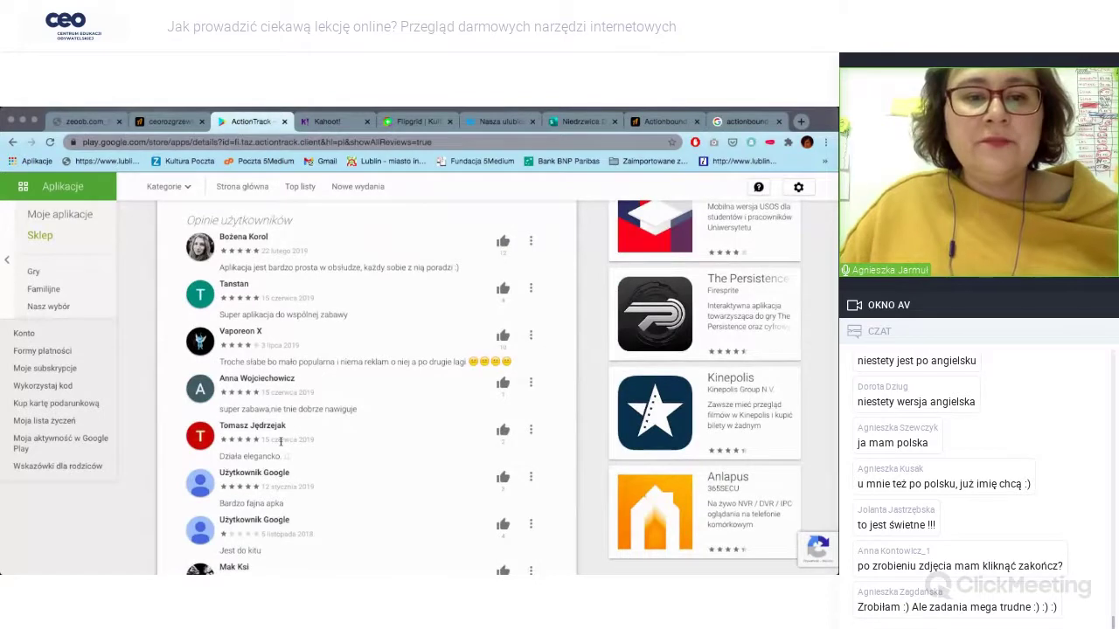
scroll(280, 441, "down", 5)
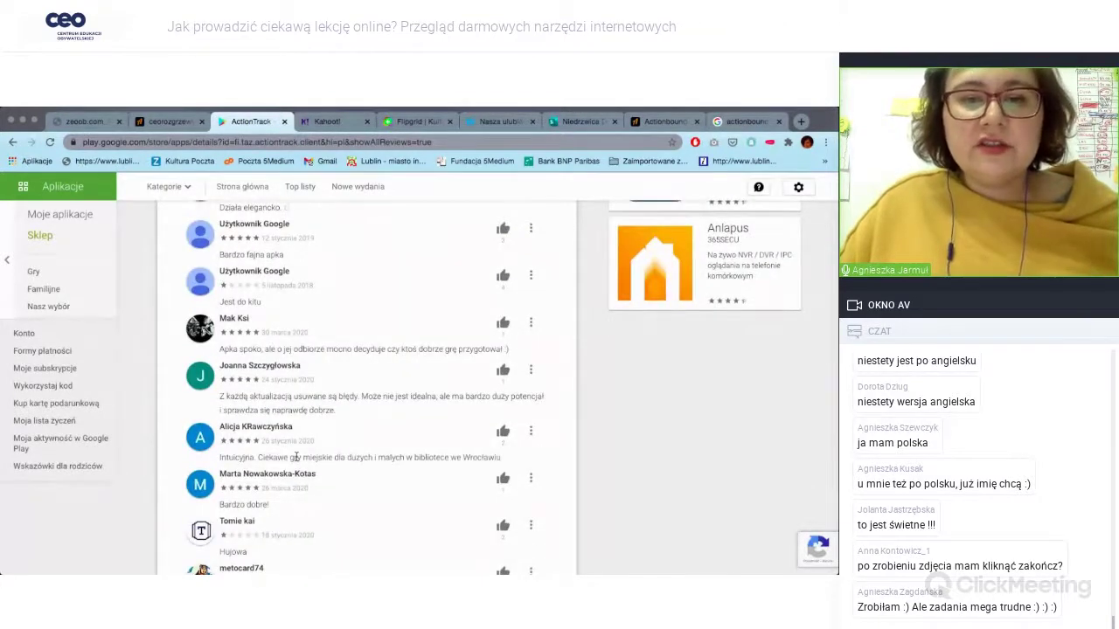
scroll(354, 386, "down", 1)
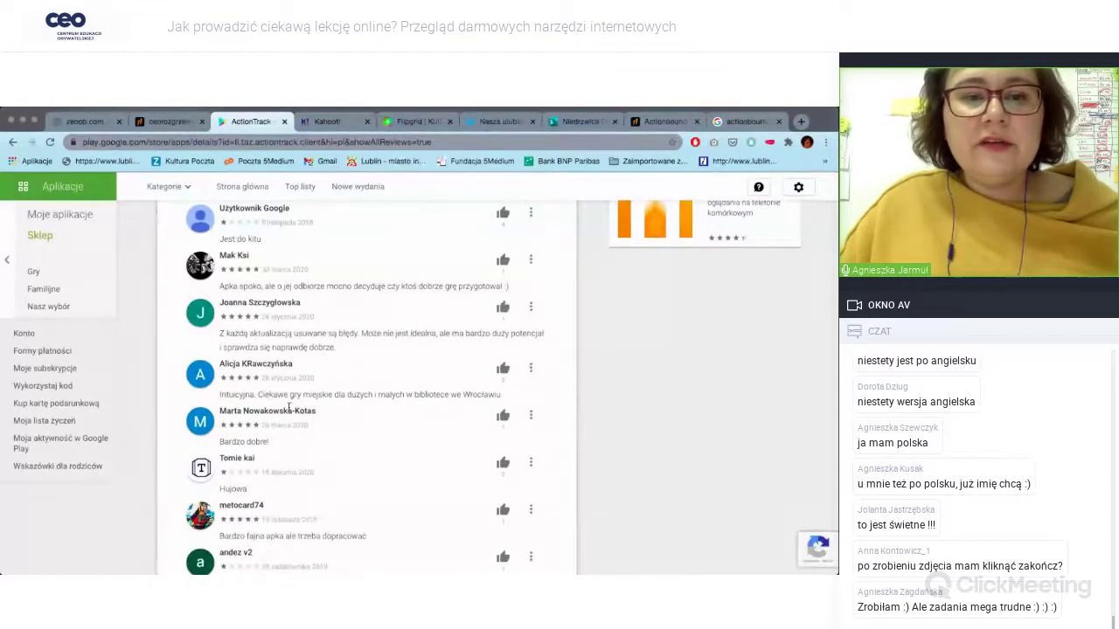
left_click_drag(256, 394, 455, 395)
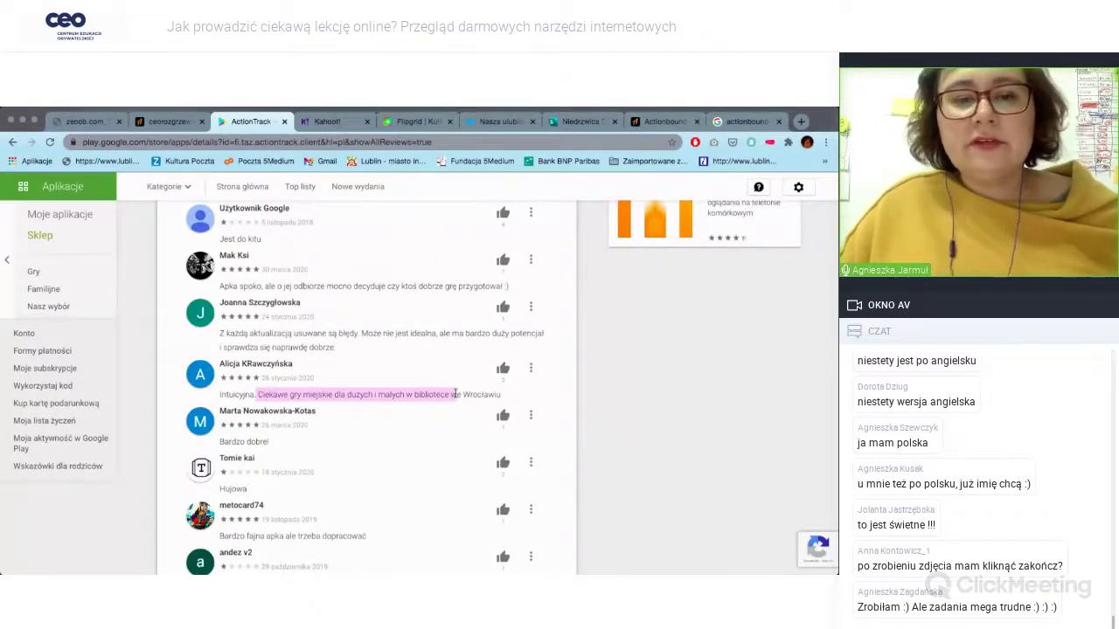
scroll(412, 425, "down", 2)
scroll(409, 425, "up", 15)
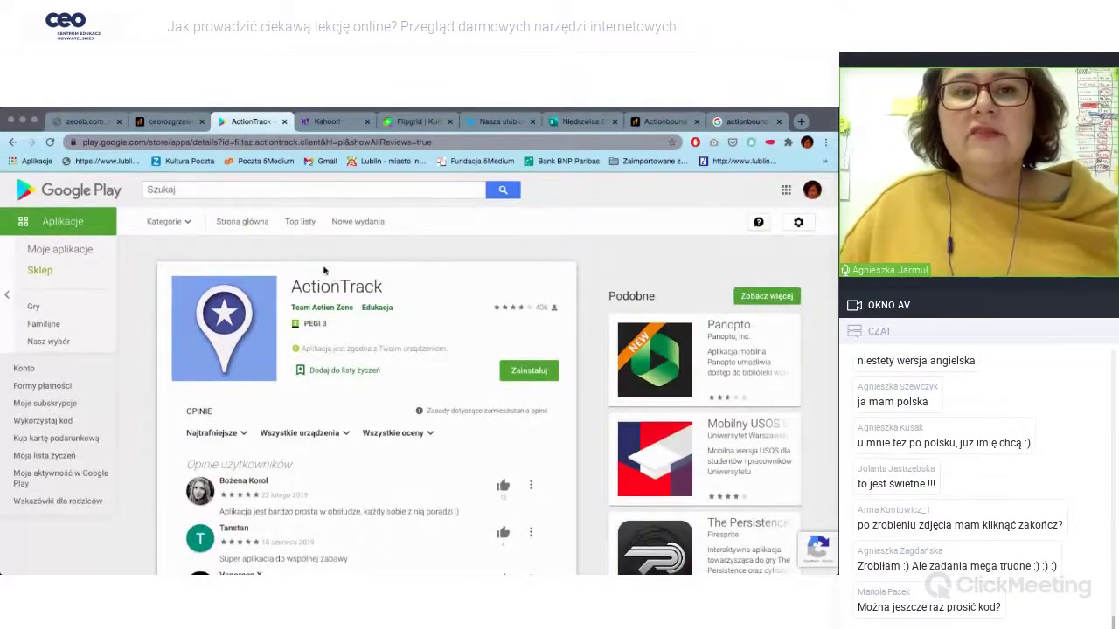
Share the ActionTrack Google Play link in the webinar chat, and redisplay the ceorozgrzewka.png QR code.
left_click(281, 145)
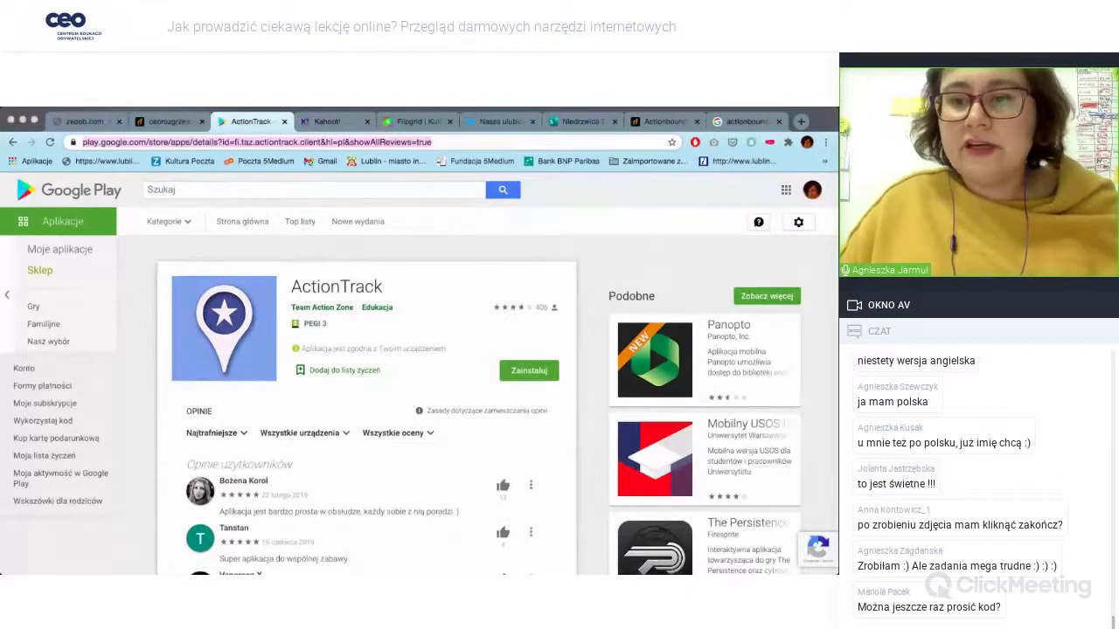
key("alt+Tab")
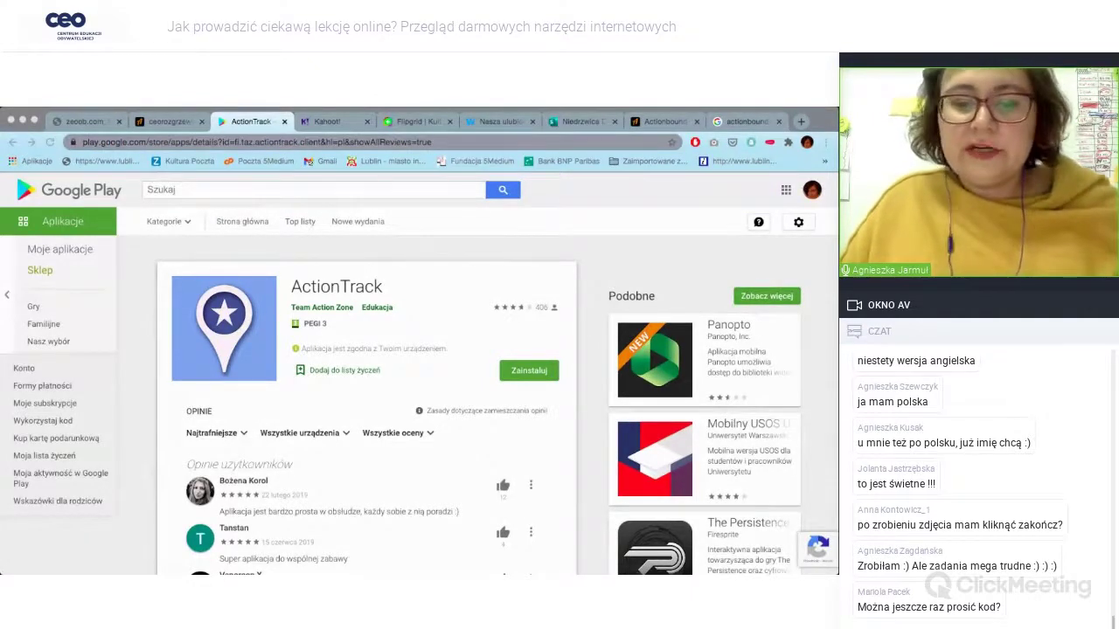
key("Return")
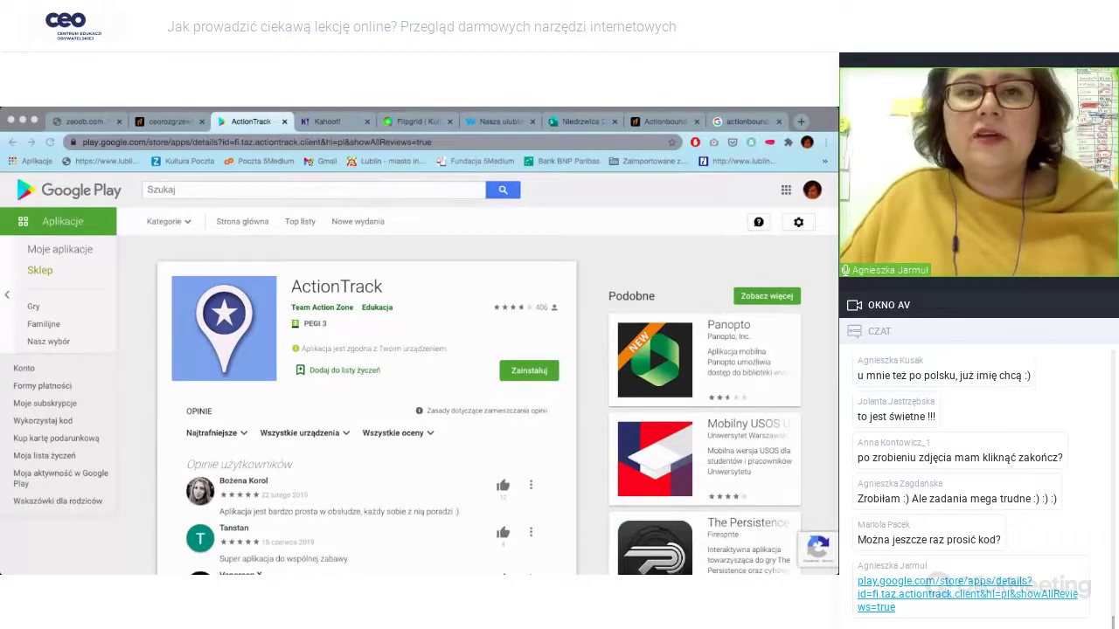
left_click(169, 122)
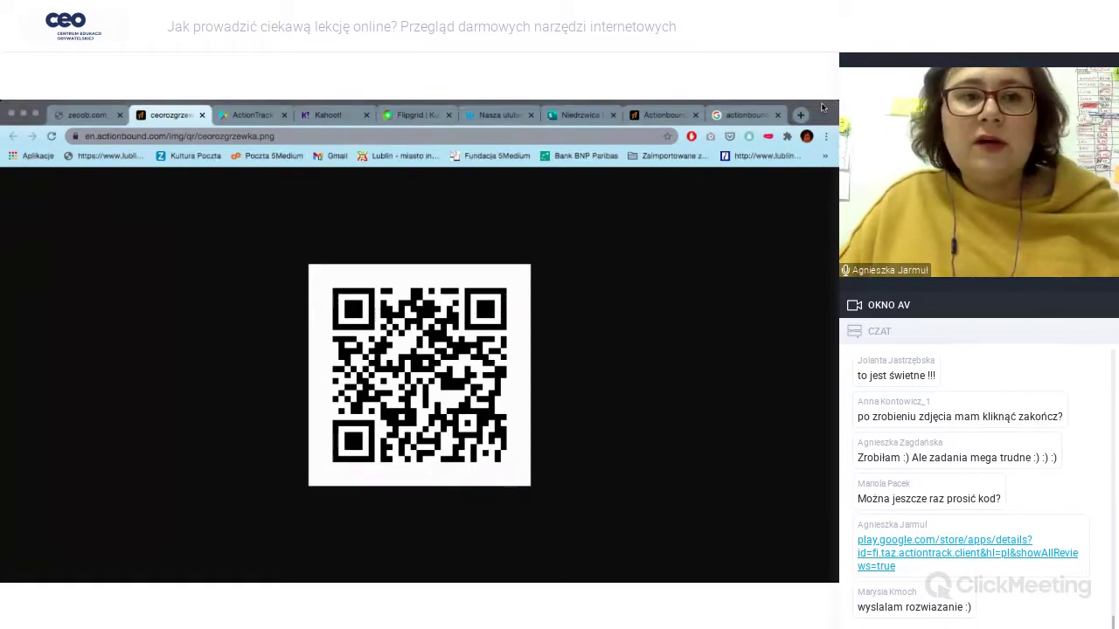
Open the Rozgrzewka webinarowa Bound from the Actionbound account's dashboard and display its results.
left_click(662, 116)
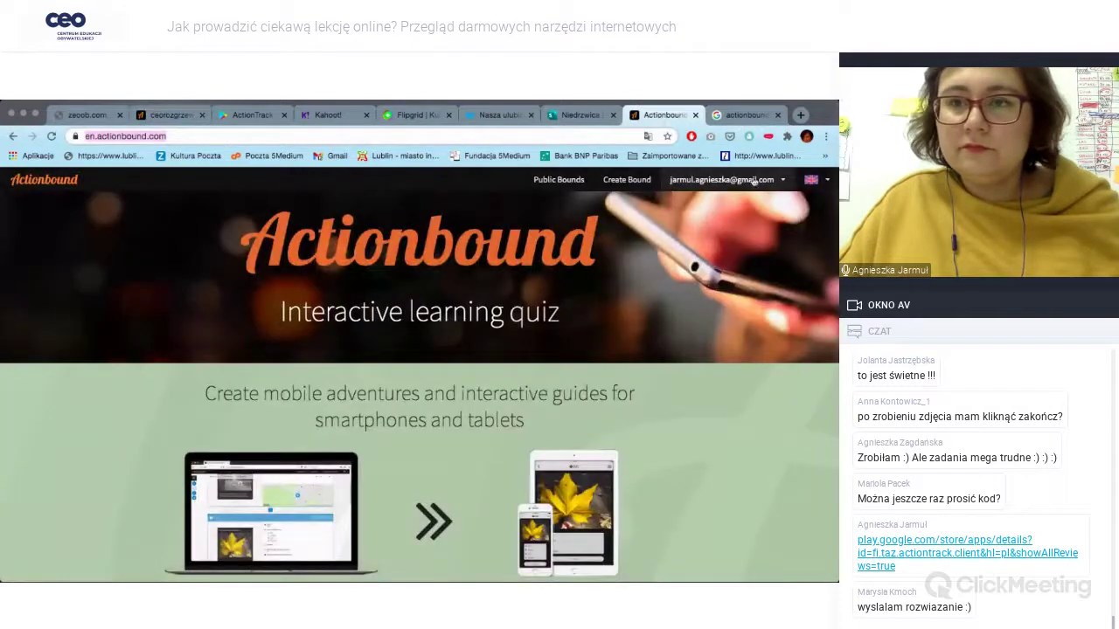
left_click(722, 179)
left_click(720, 204)
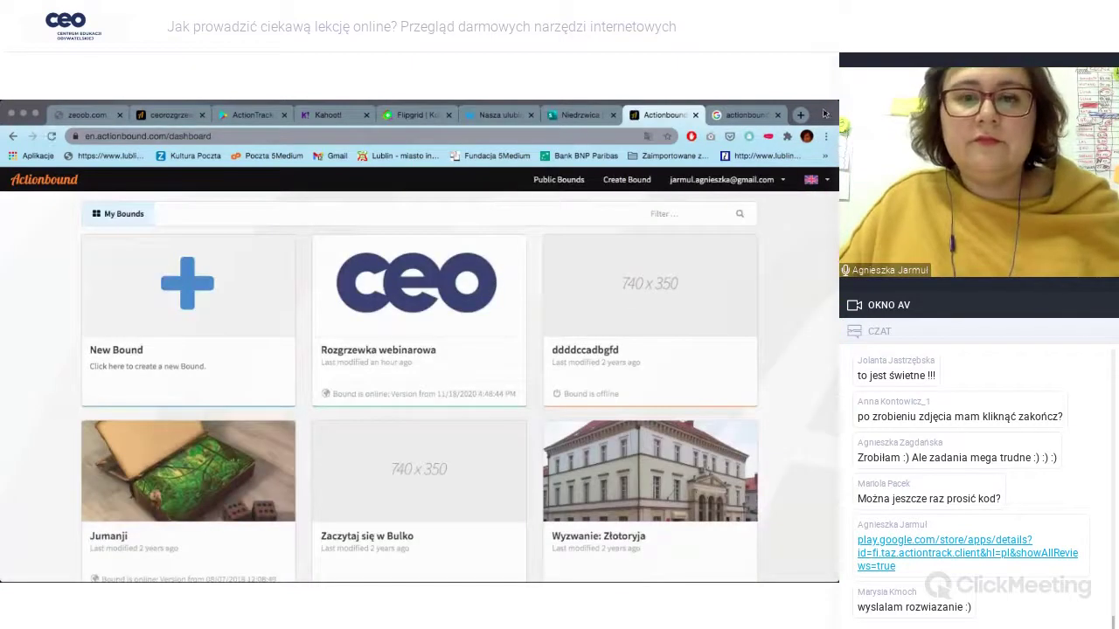
left_click(378, 350)
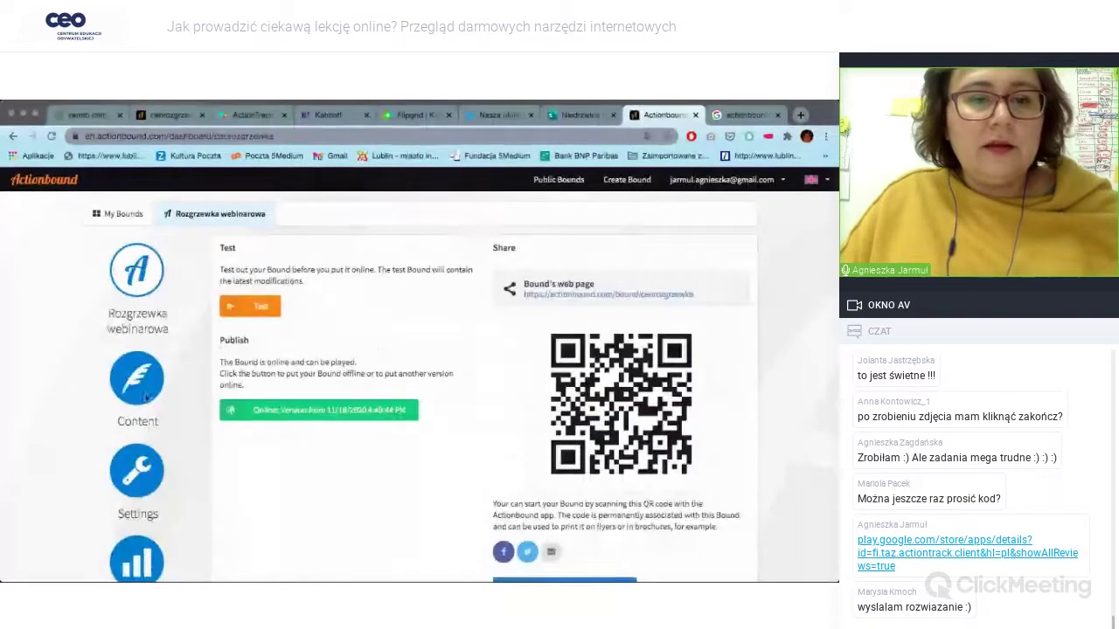
scroll(96, 454, "down", 3)
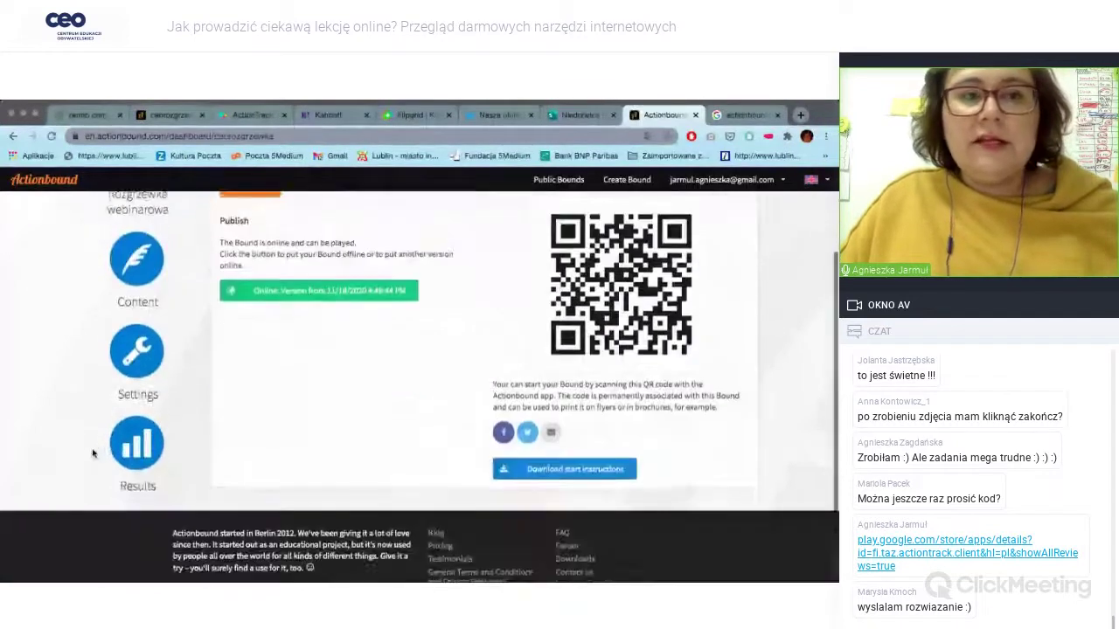
left_click(138, 442)
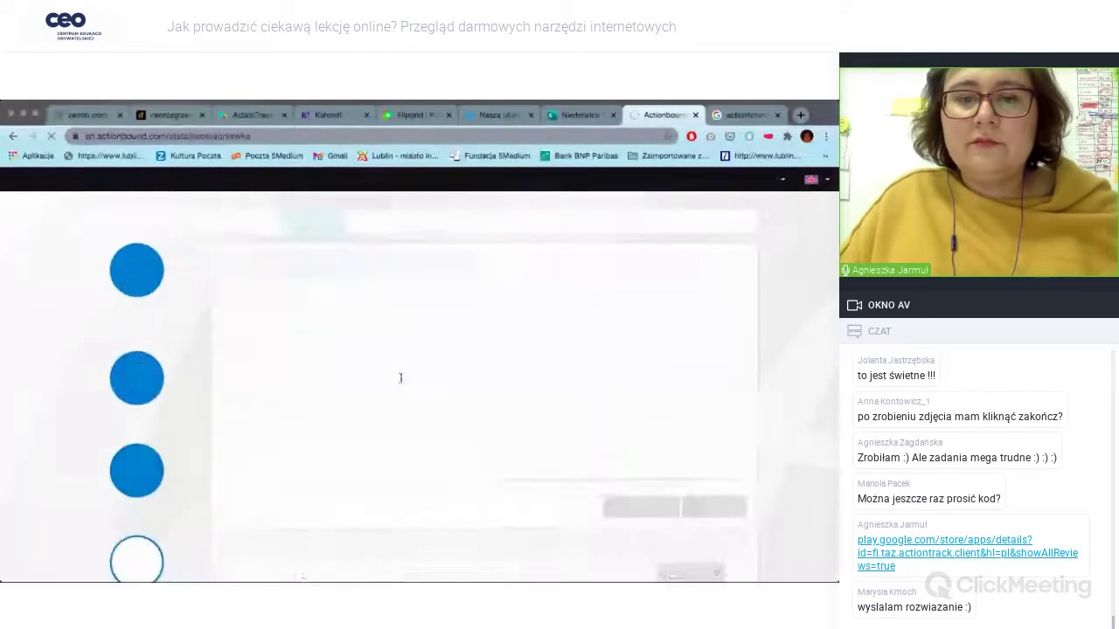
Review the Finished Bounds list with participants' start times, durations and points.
scroll(401, 382, "down", 5)
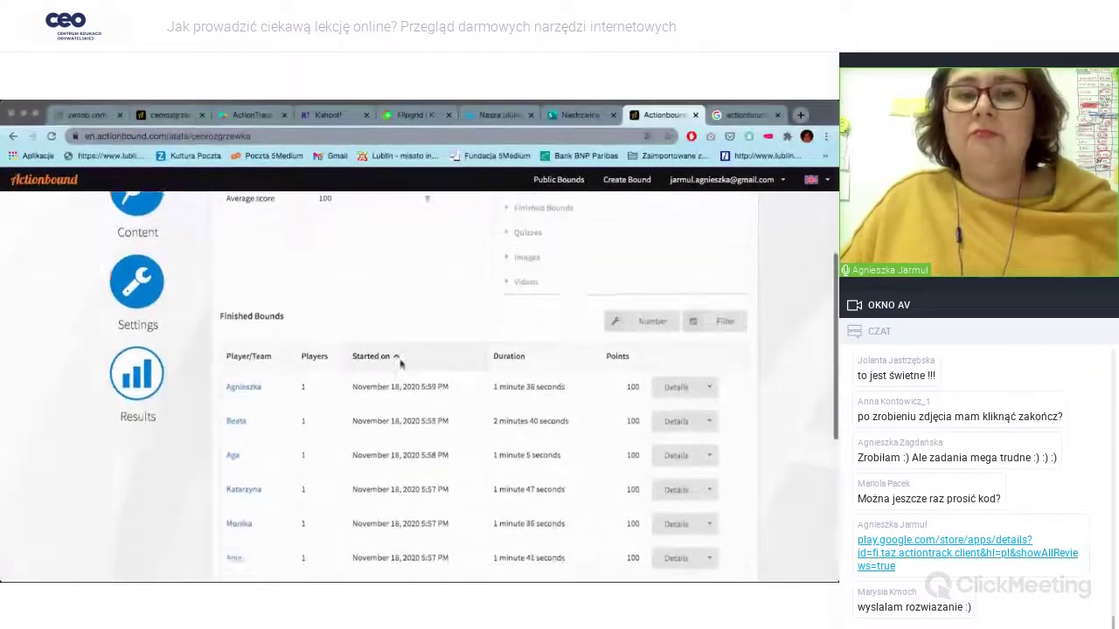
scroll(401, 364, "down", 3)
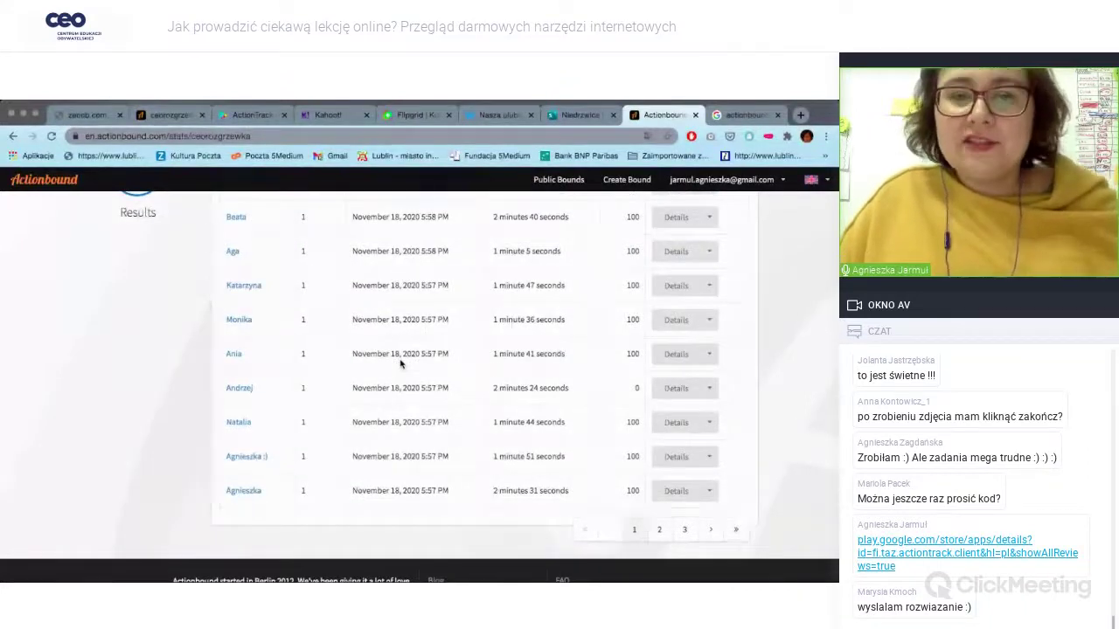
scroll(401, 364, "up", 2)
scroll(401, 364, "down", 2)
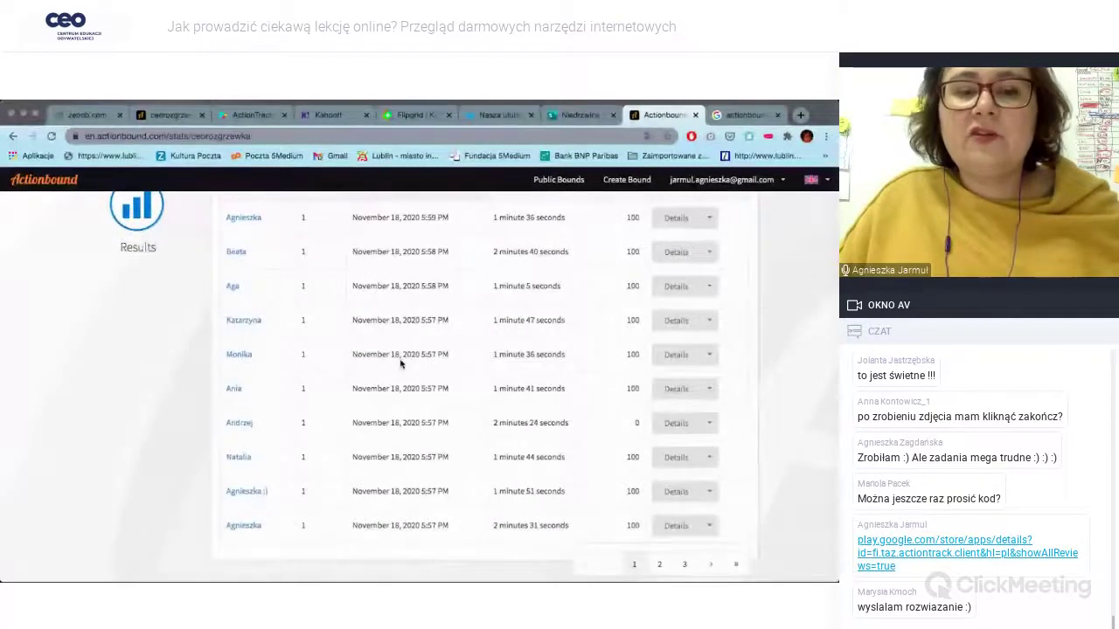
scroll(401, 364, "down", 1)
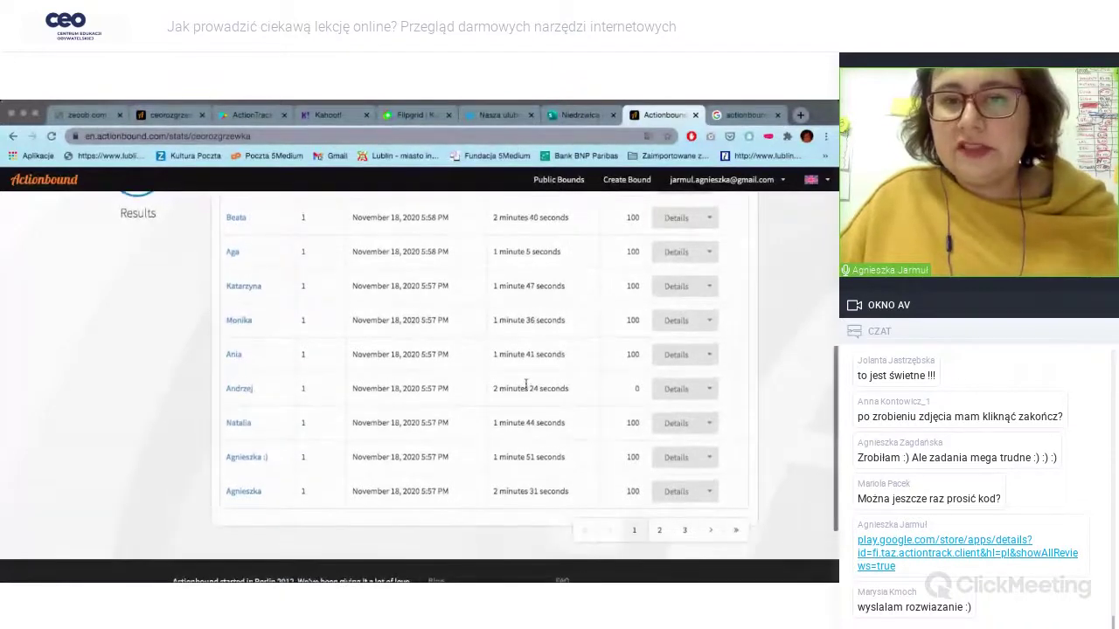
scroll(526, 384, "up", 2)
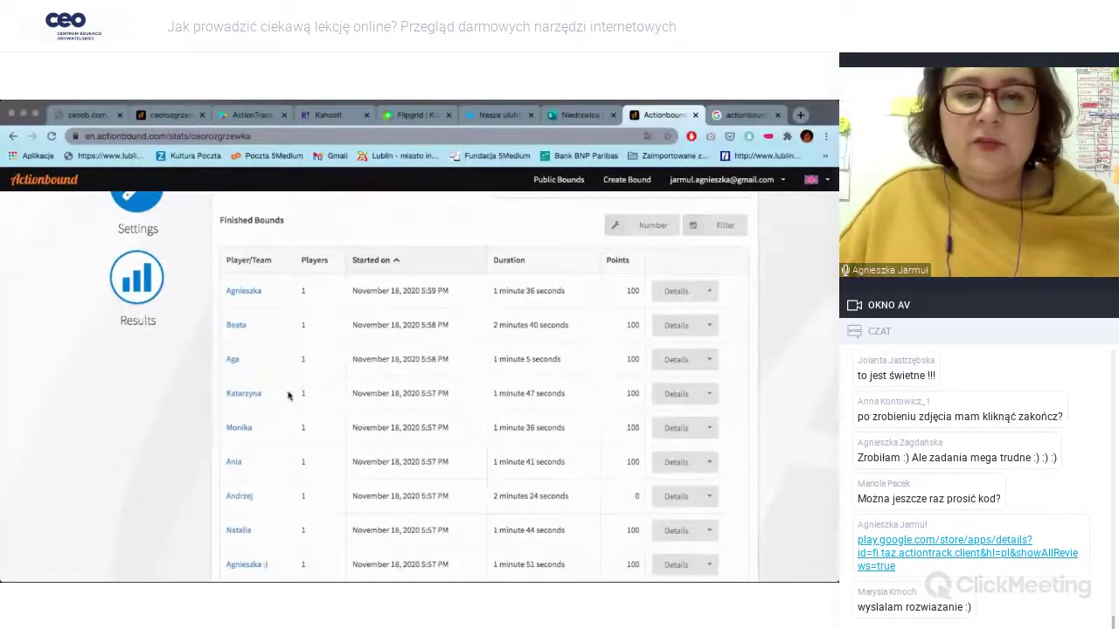
Open the 1 minute 36 seconds run started at 5:57 PM and preview its submitted mug photo.
scroll(289, 393, "down", 2)
left_click(241, 333)
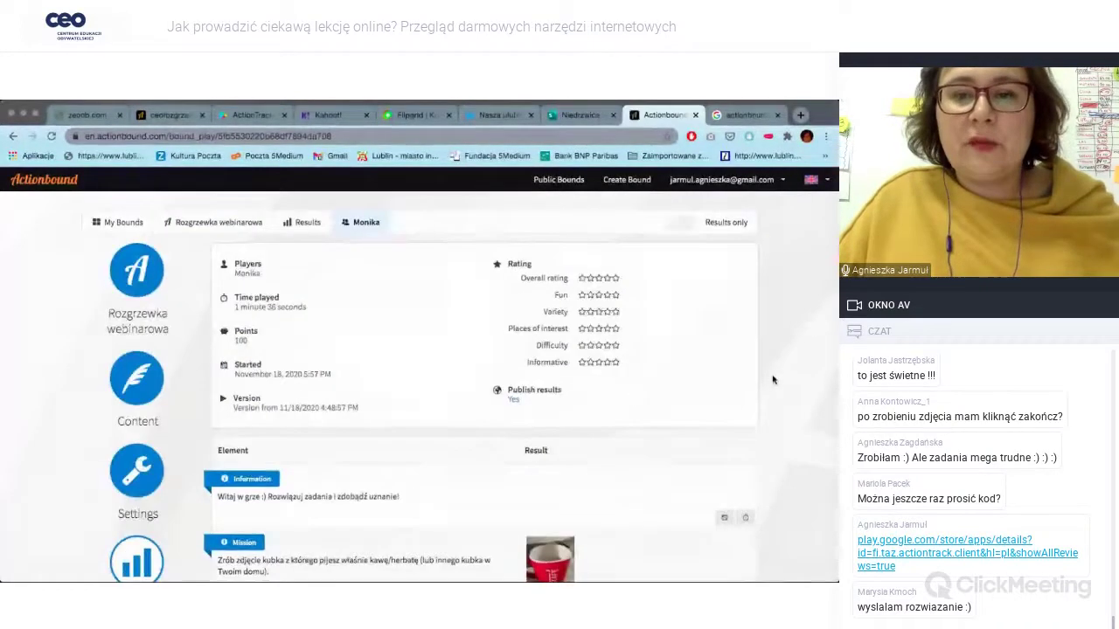
scroll(765, 376, "down", 4)
scroll(773, 379, "down", 1)
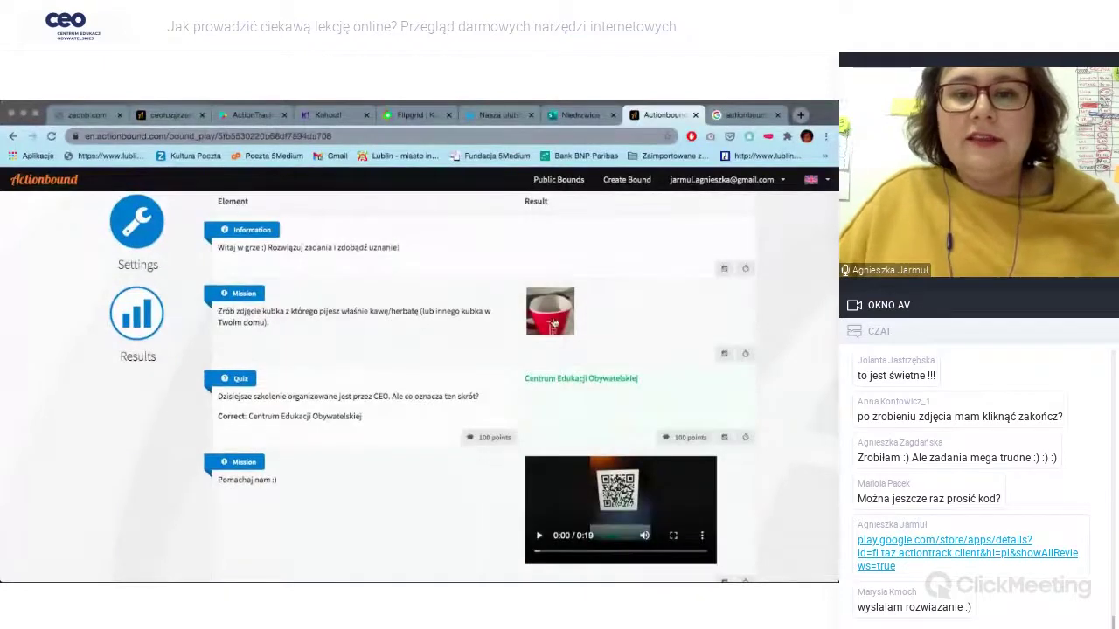
left_click(552, 323)
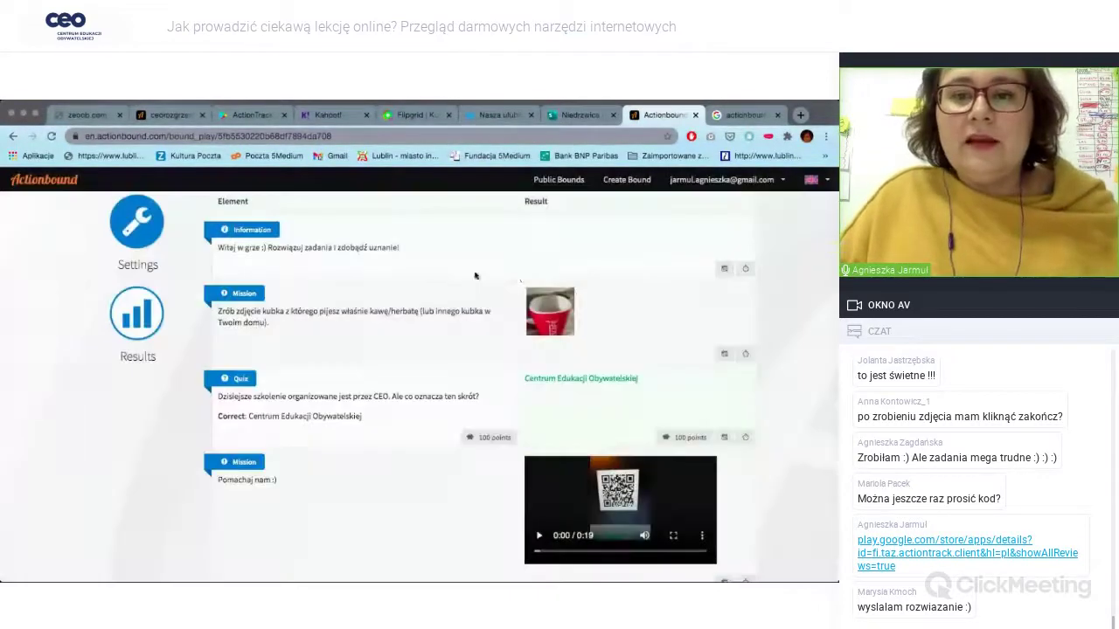
left_click(498, 276)
Highlight the participant's quiz answer "Centrum Edukacji Obywatelskiej".
scroll(638, 331, "down", 2)
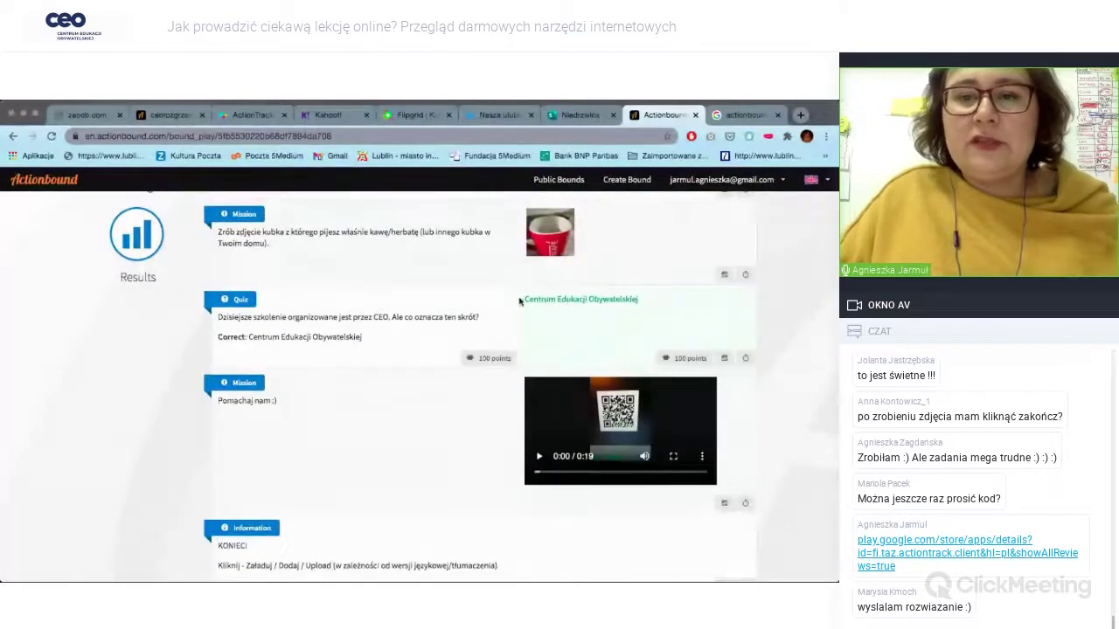
left_click_drag(523, 298, 644, 302)
left_click(644, 302)
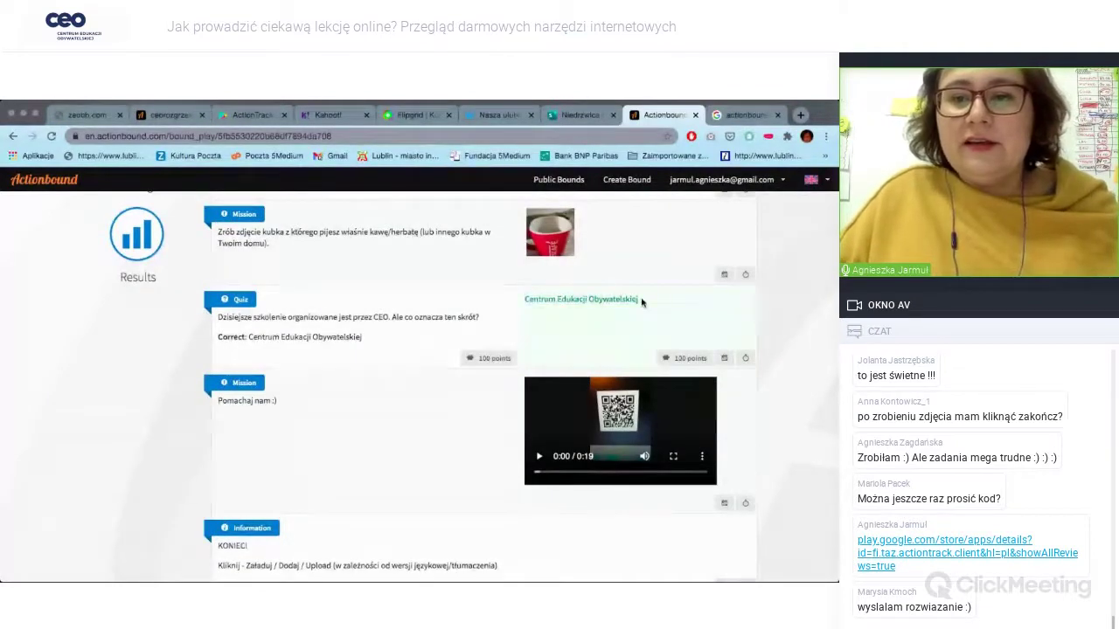
Play the video submitted for the "Pomachaj nam :)" mission in full screen, and return to the participant's results.
scroll(550, 354, "down", 2)
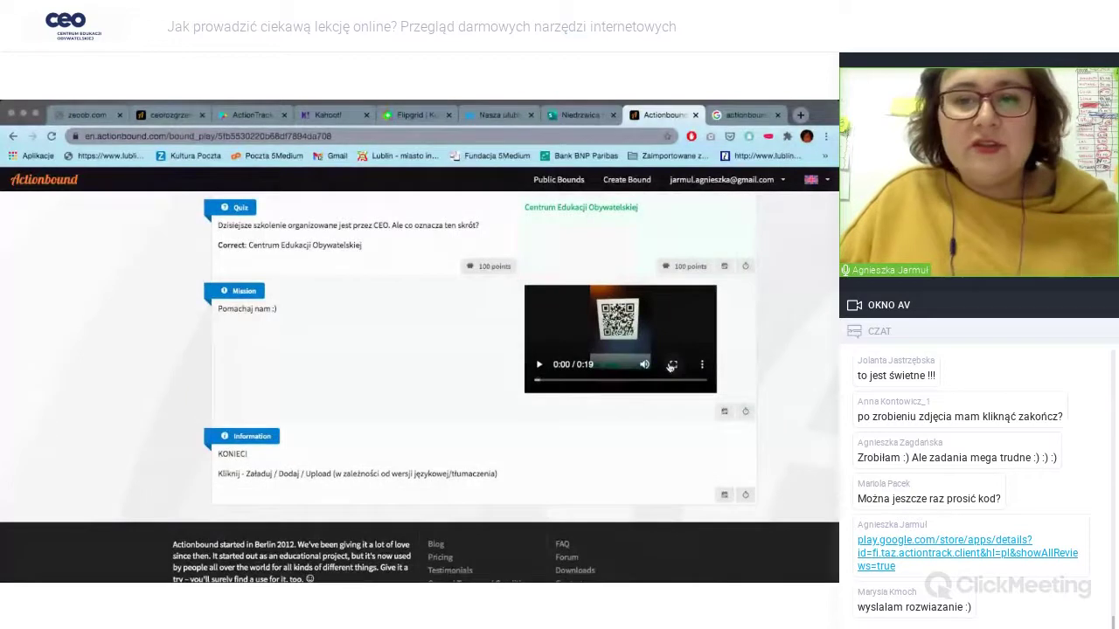
double_click(539, 386)
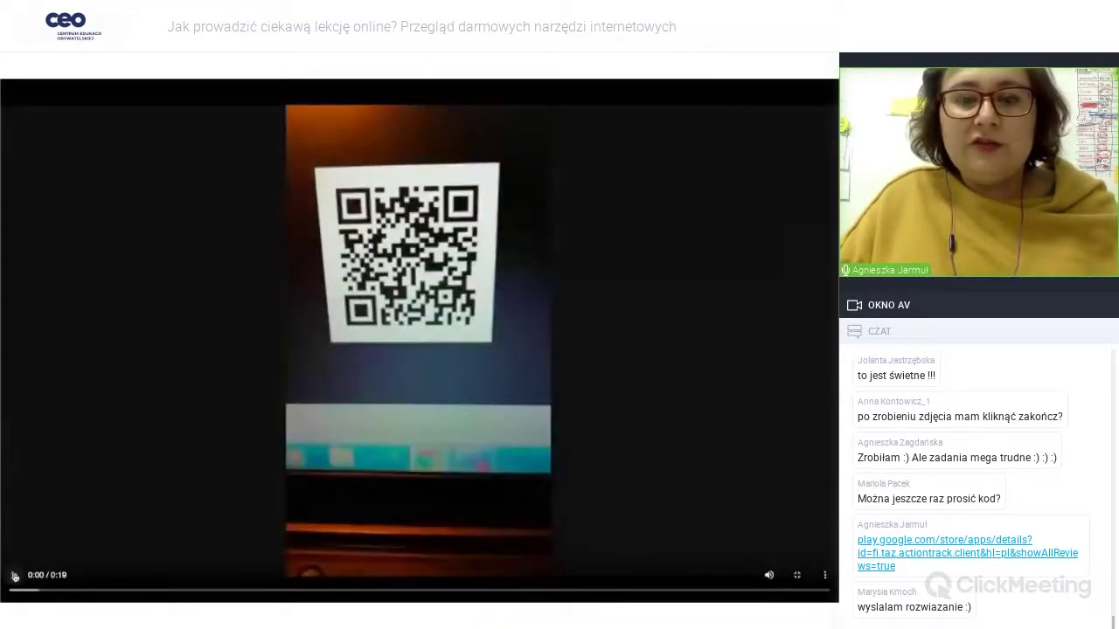
left_click(14, 576)
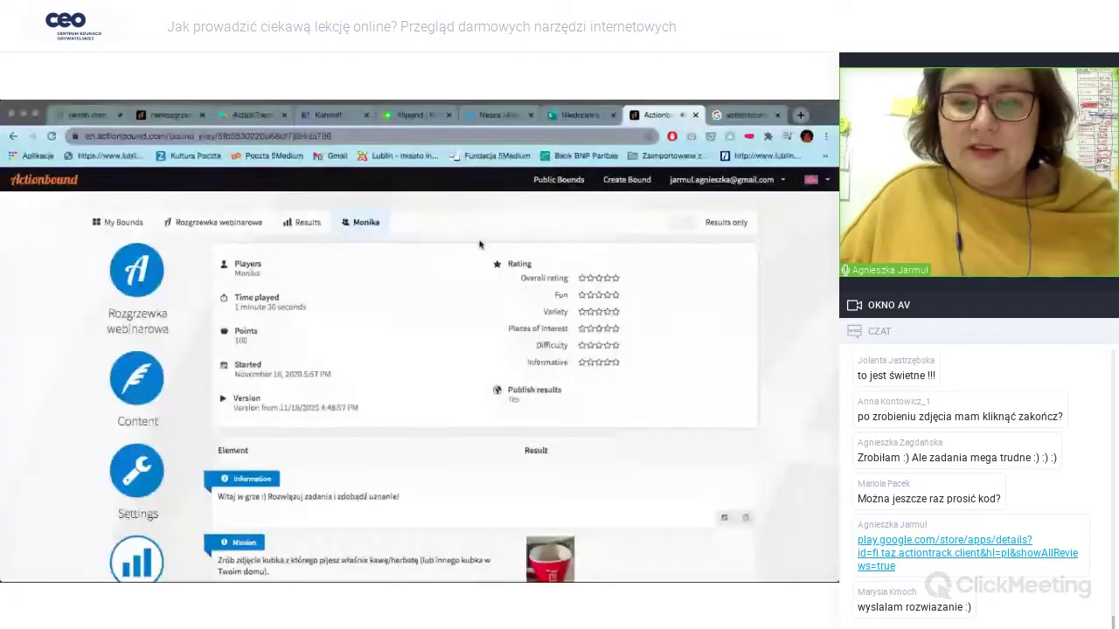
scroll(479, 245, "down", 4)
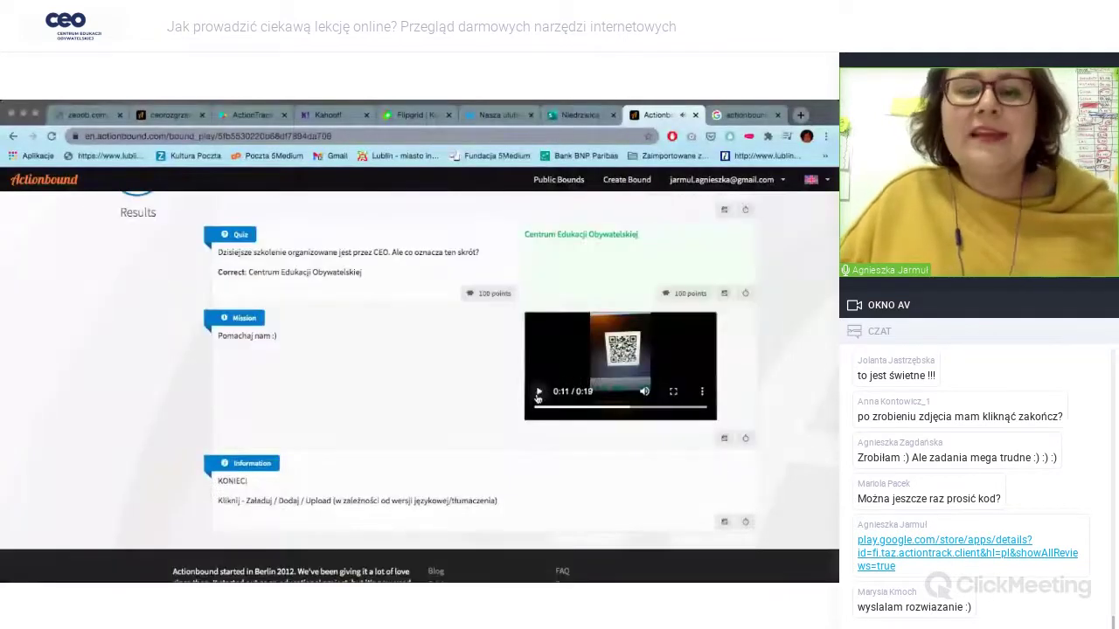
Return to the Bound's overall results and open the finished run lasting 1 minute 5 seconds.
scroll(310, 390, "up", 3)
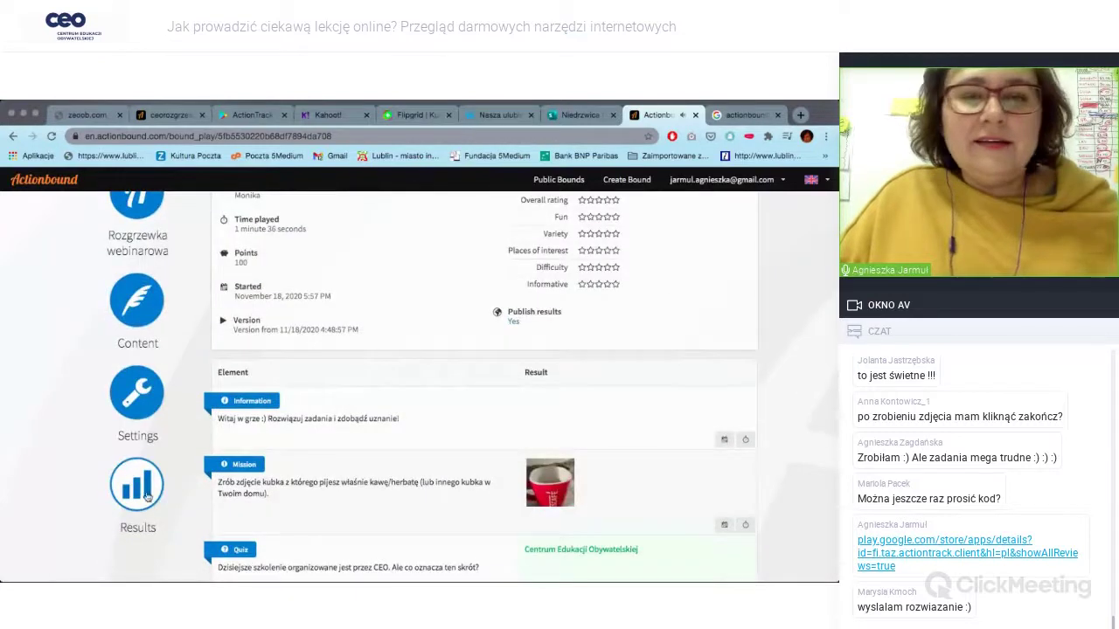
key("F5")
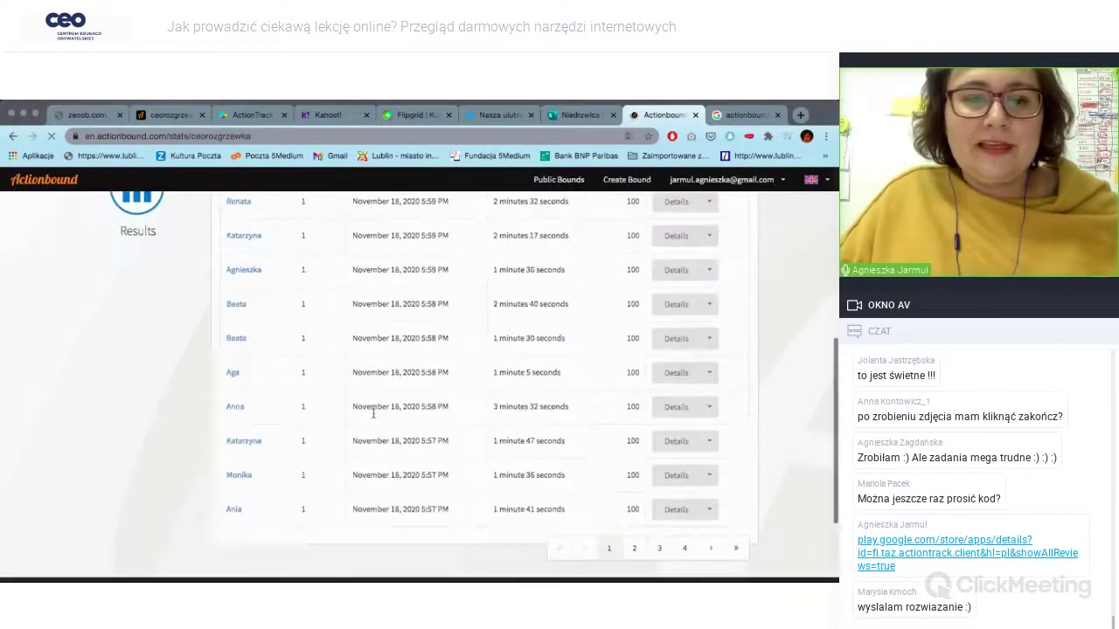
left_click(233, 373)
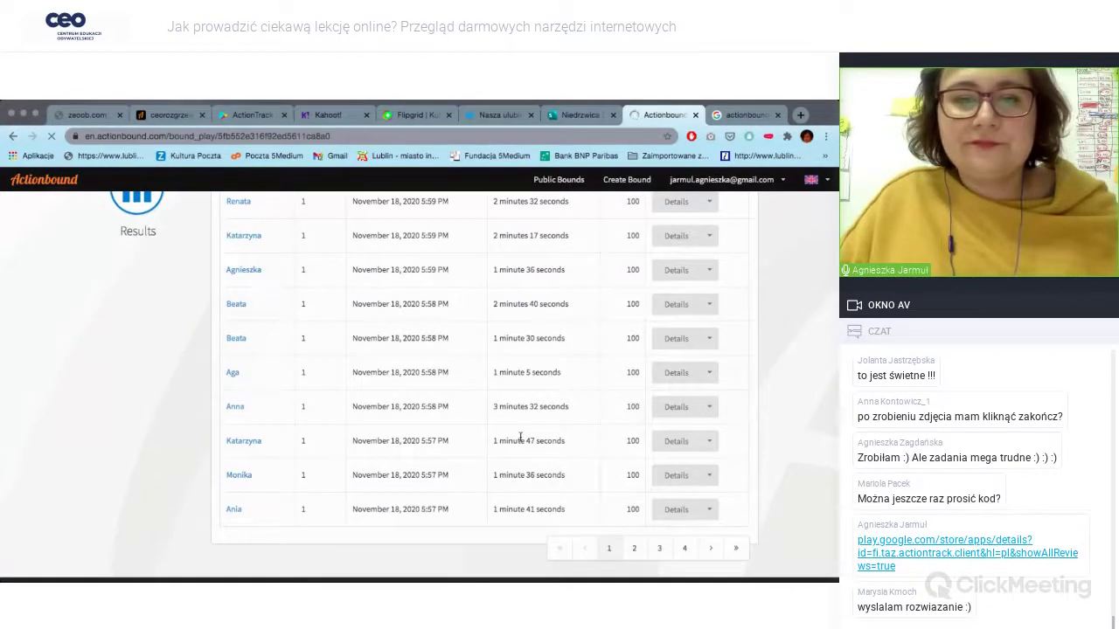
Highlight the quiz answer in the 1 minute 5 seconds run, and return to the Bound's overall results.
scroll(481, 411, "down", 5)
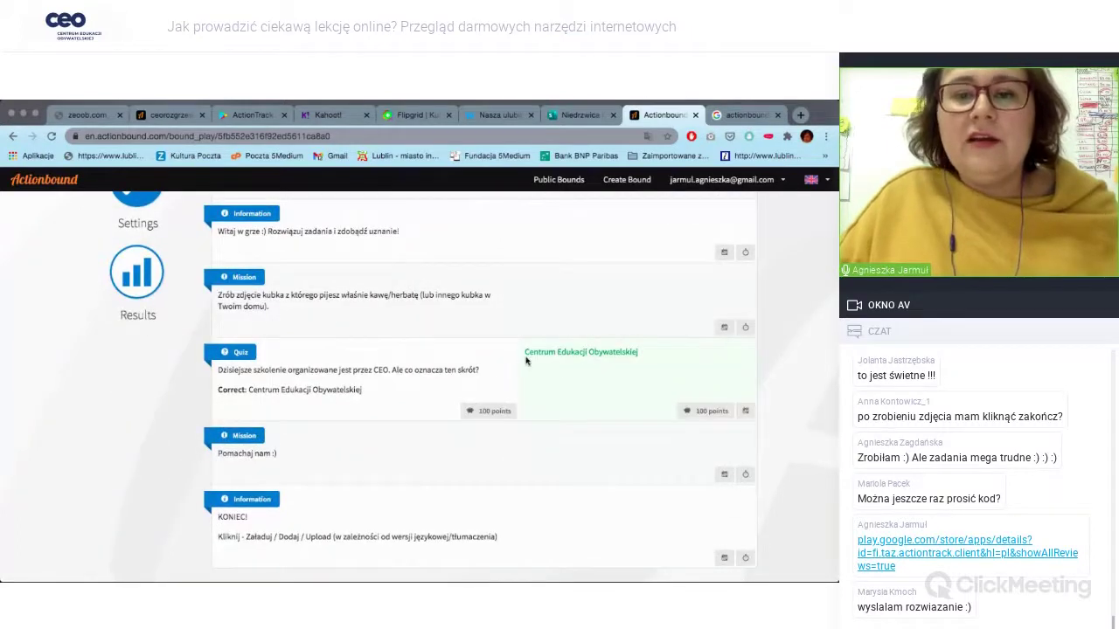
left_click_drag(525, 353, 647, 354)
left_click(778, 374)
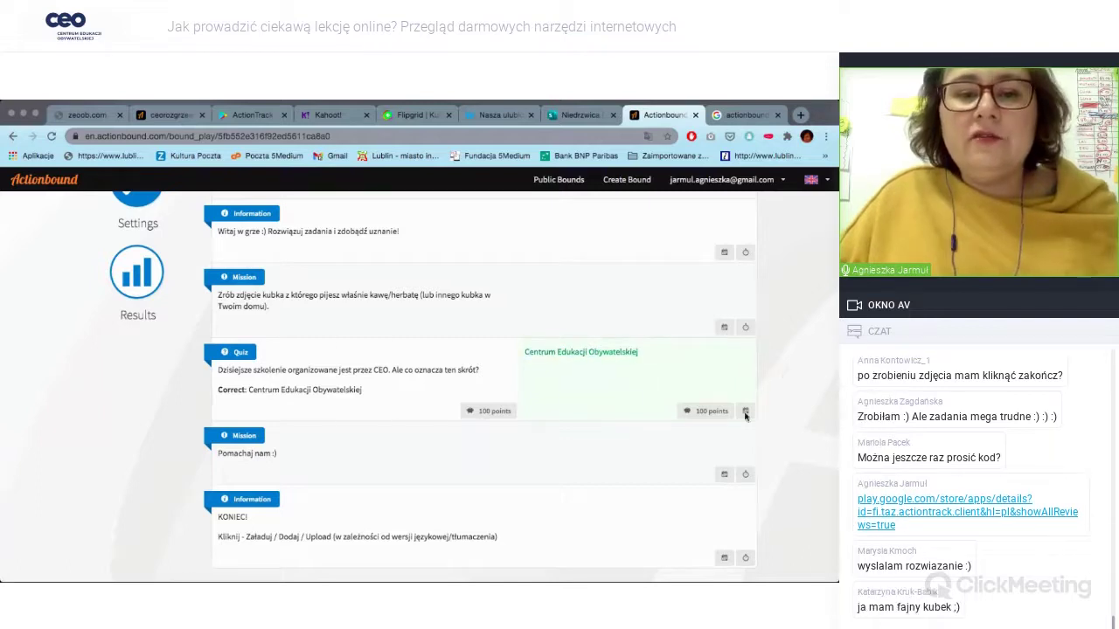
scroll(632, 402, "down", 2)
scroll(621, 397, "up", 4)
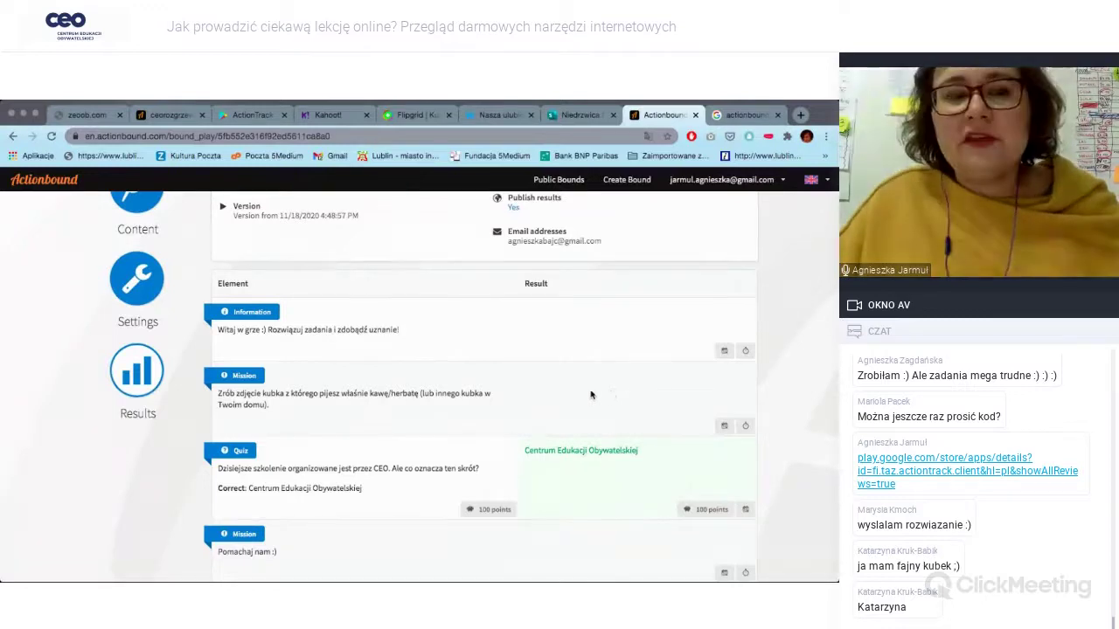
key("F5")
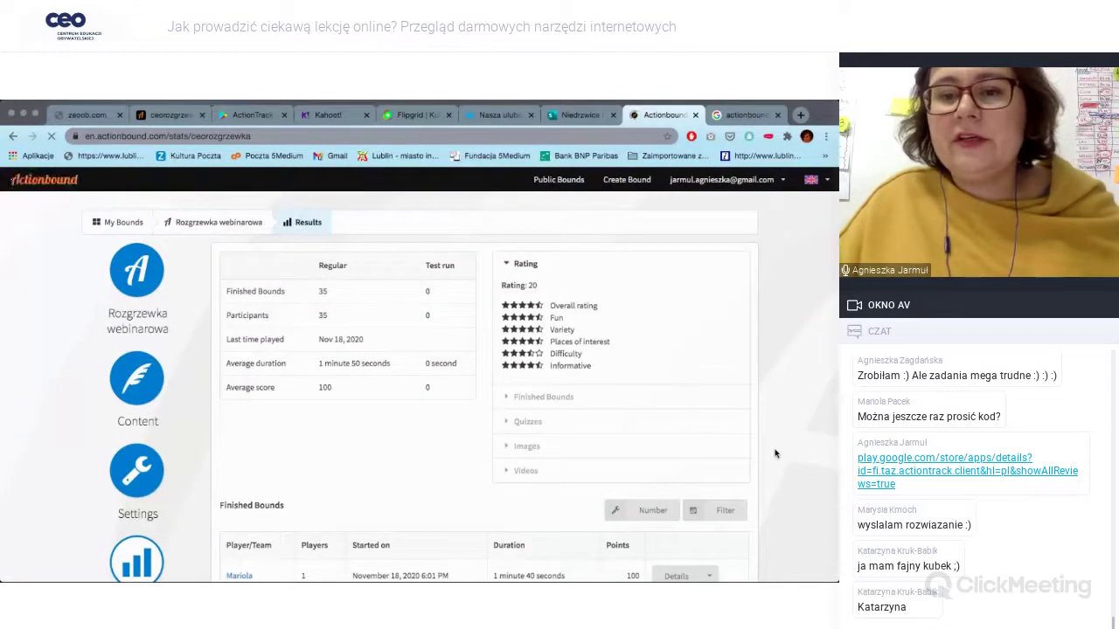
Open the finished run lasting 2 minutes 32 seconds, and view its submitted mug photo enlarged.
scroll(775, 454, "down", 3)
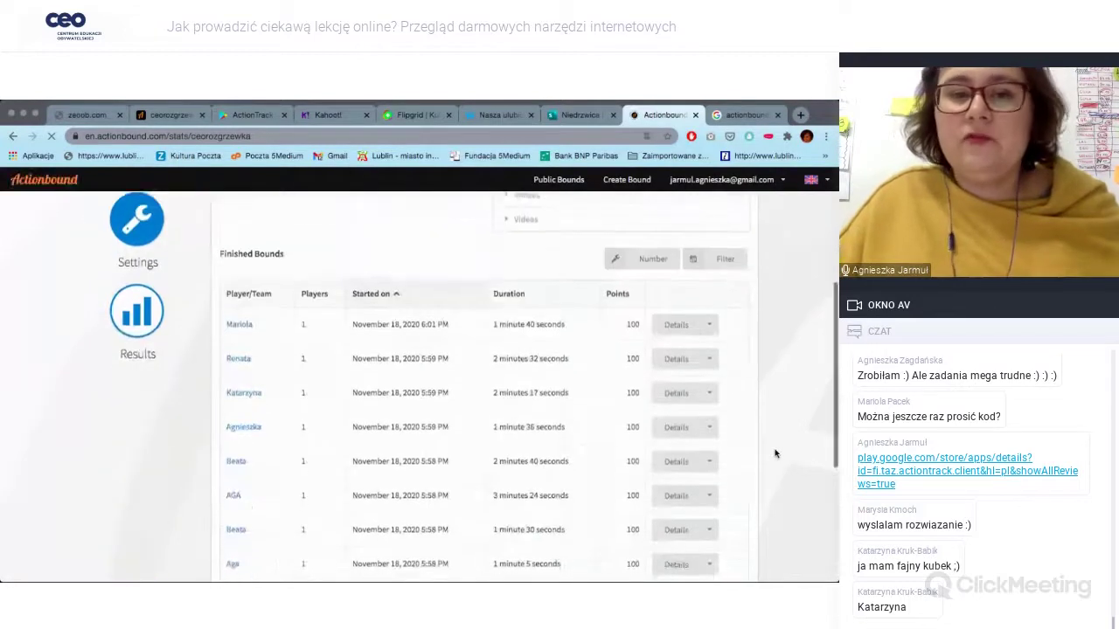
left_click(244, 354)
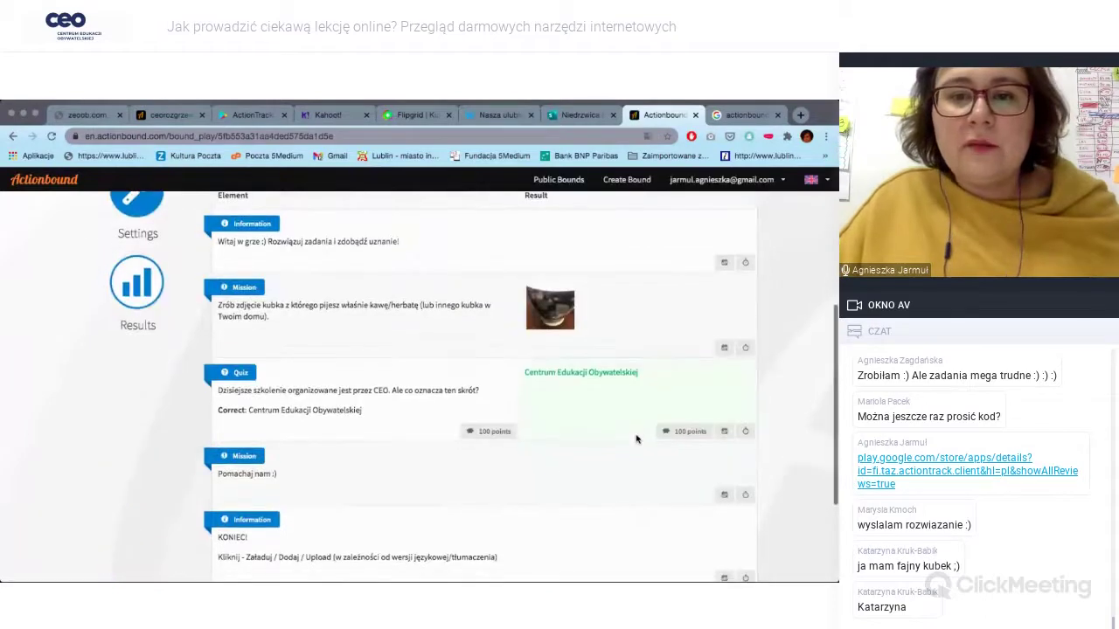
left_click(563, 324)
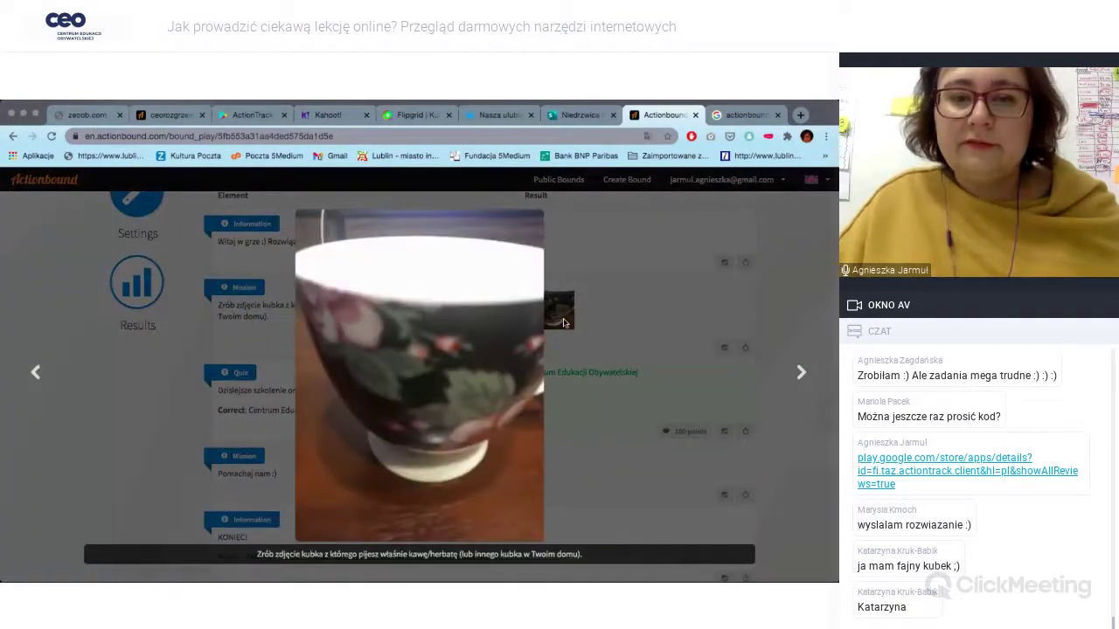
left_click(686, 326)
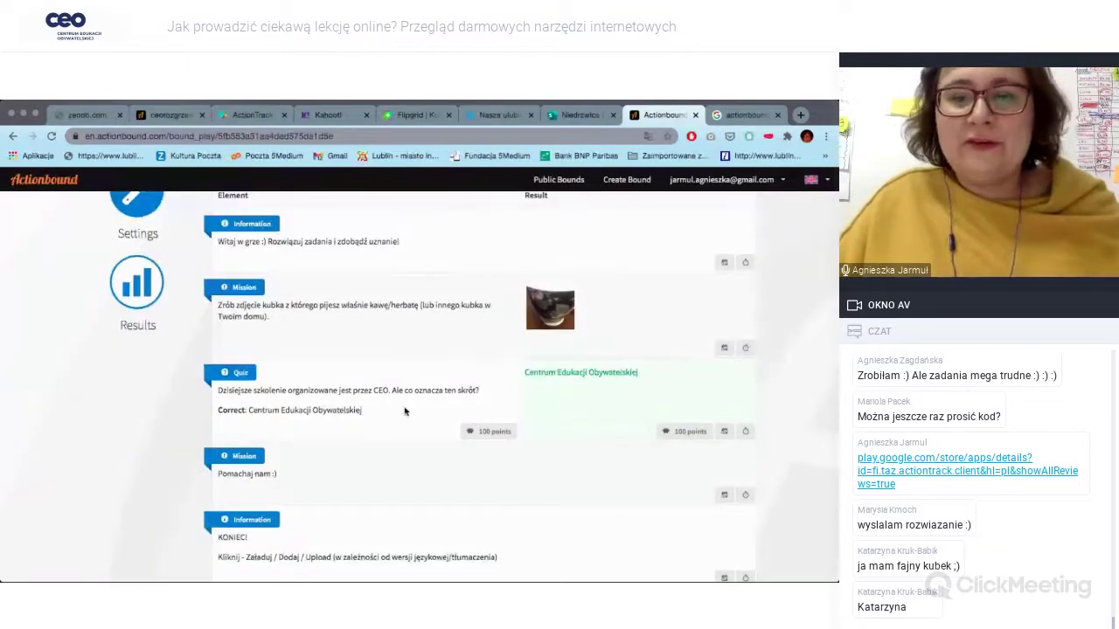
Return from the participant's run to the Bound's overall results, and show page 3 of the finished runs.
scroll(407, 411, "down", 3)
scroll(405, 411, "up", 10)
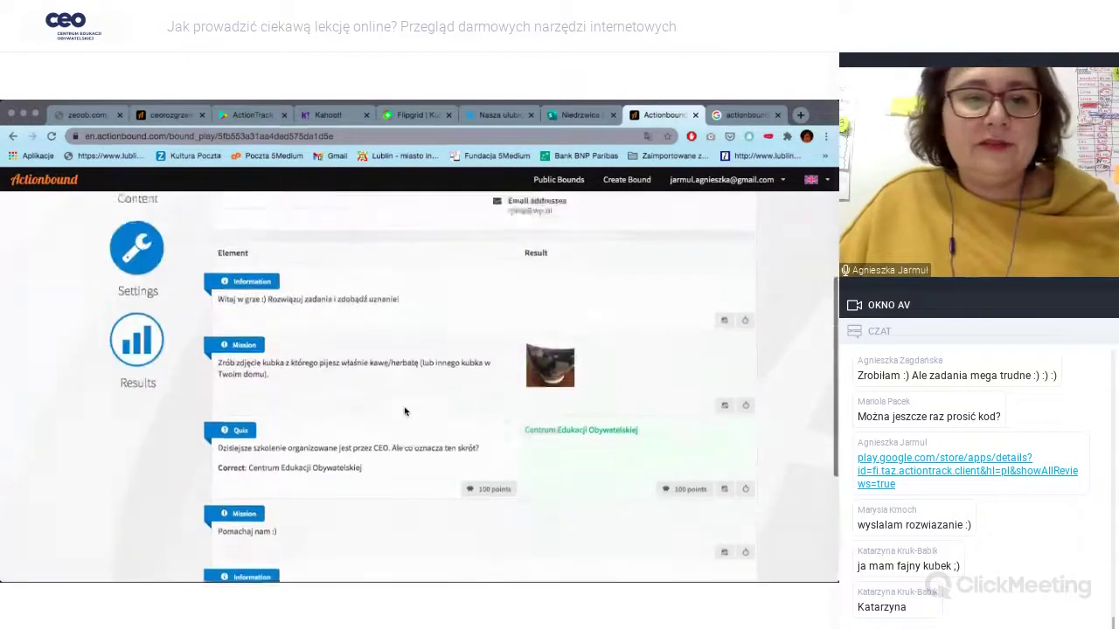
scroll(516, 447, "down", 1)
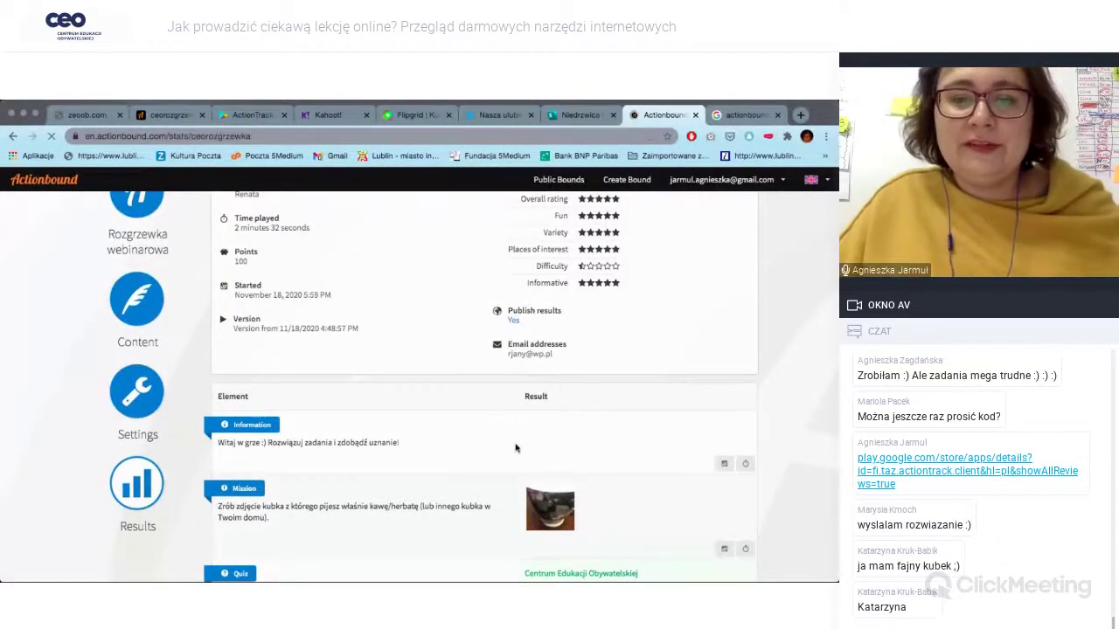
scroll(515, 448, "down", 8)
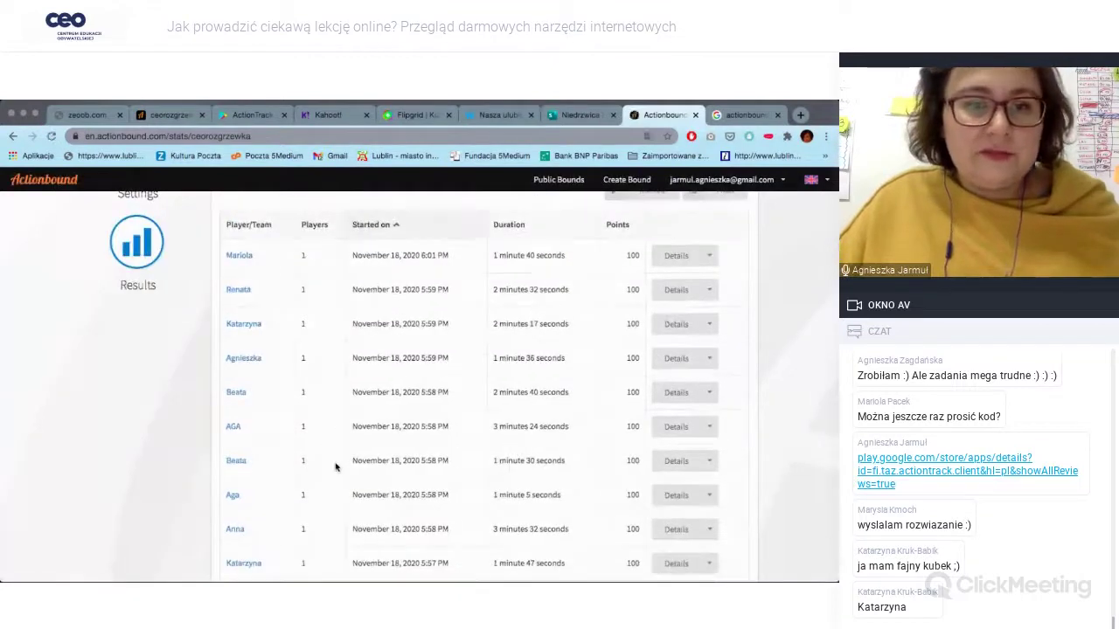
scroll(336, 466, "down", 1)
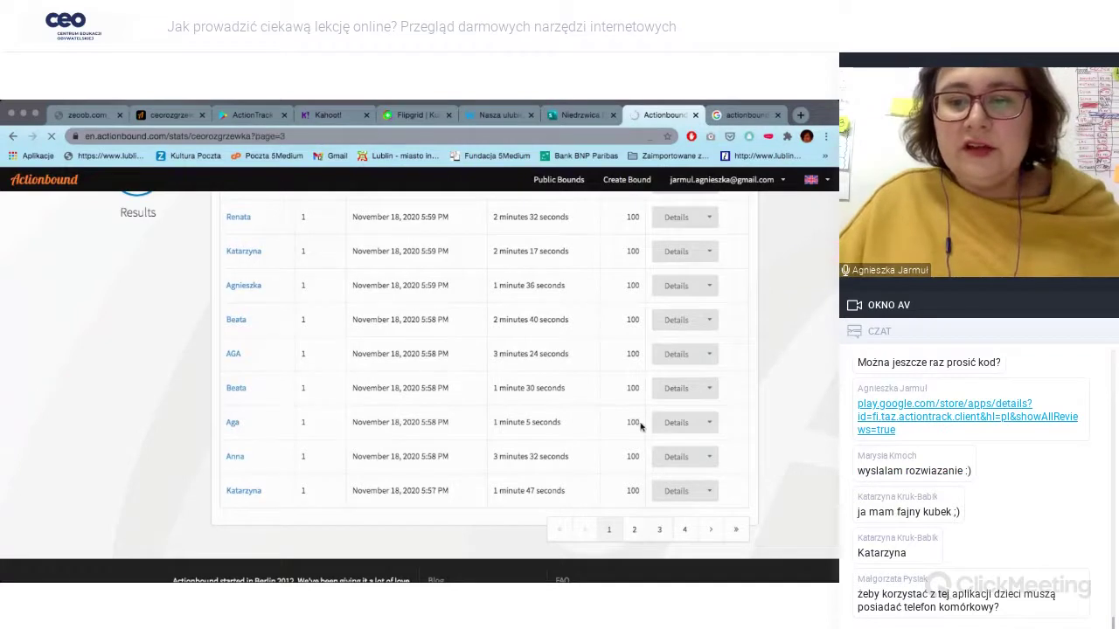
Open the first run lasting 1 minute 56 seconds on page 3, and view its mug photo enlarged.
scroll(625, 492, "down", 5)
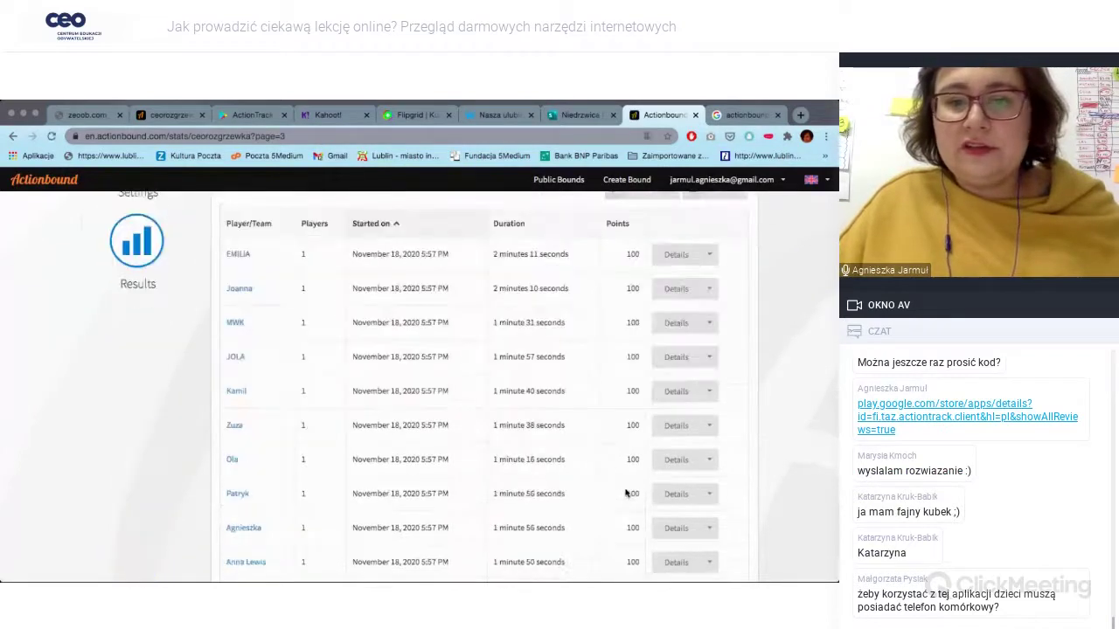
scroll(625, 493, "down", 4)
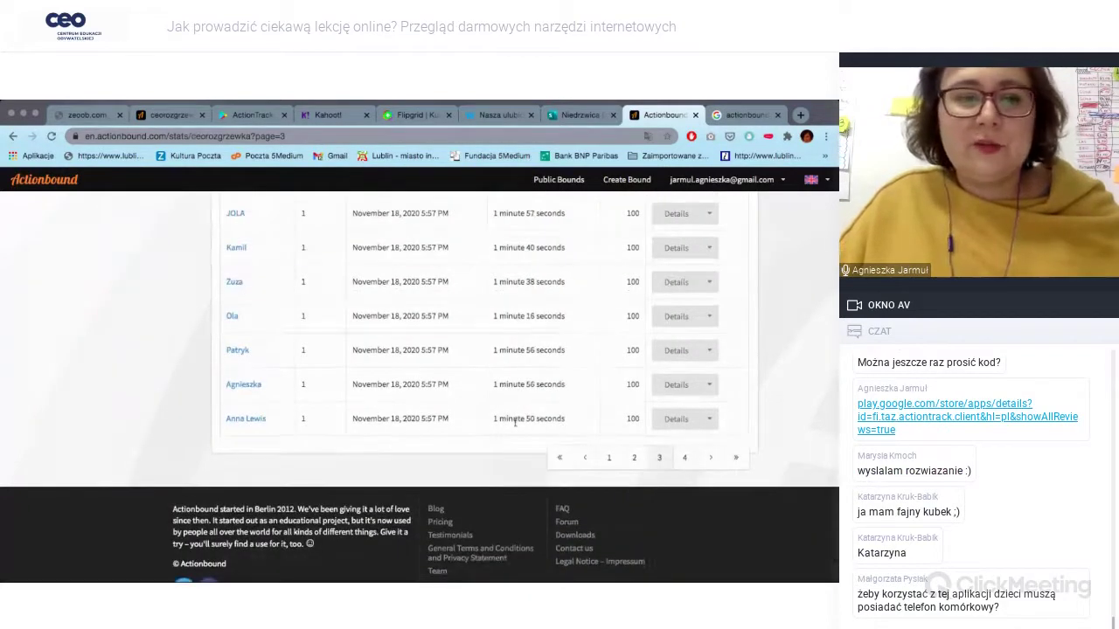
scroll(317, 374, "up", 1)
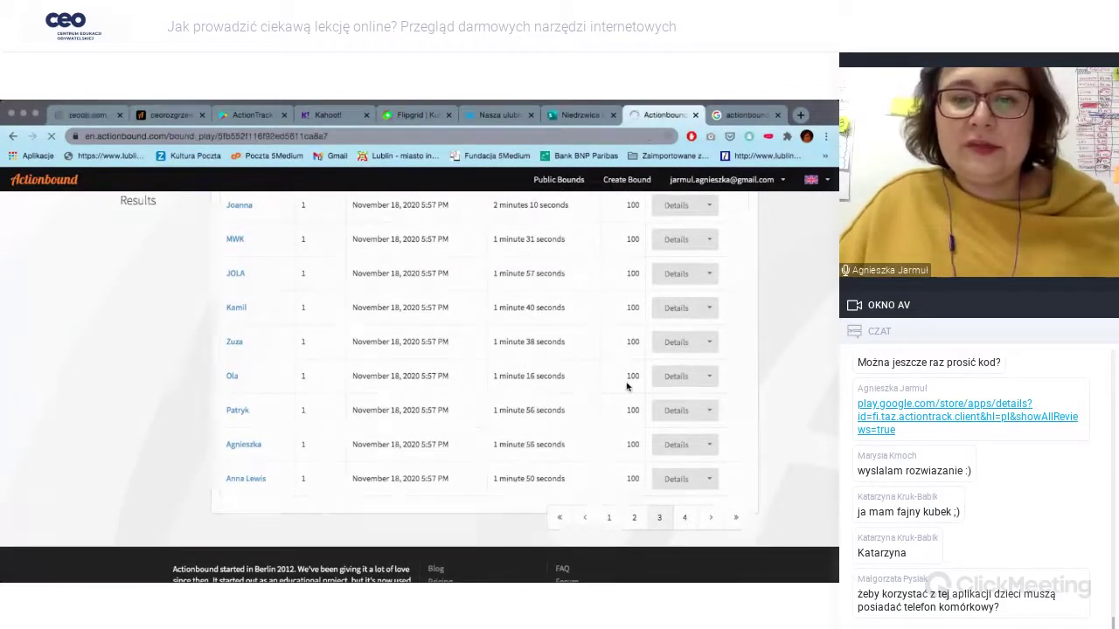
scroll(556, 409, "down", 3)
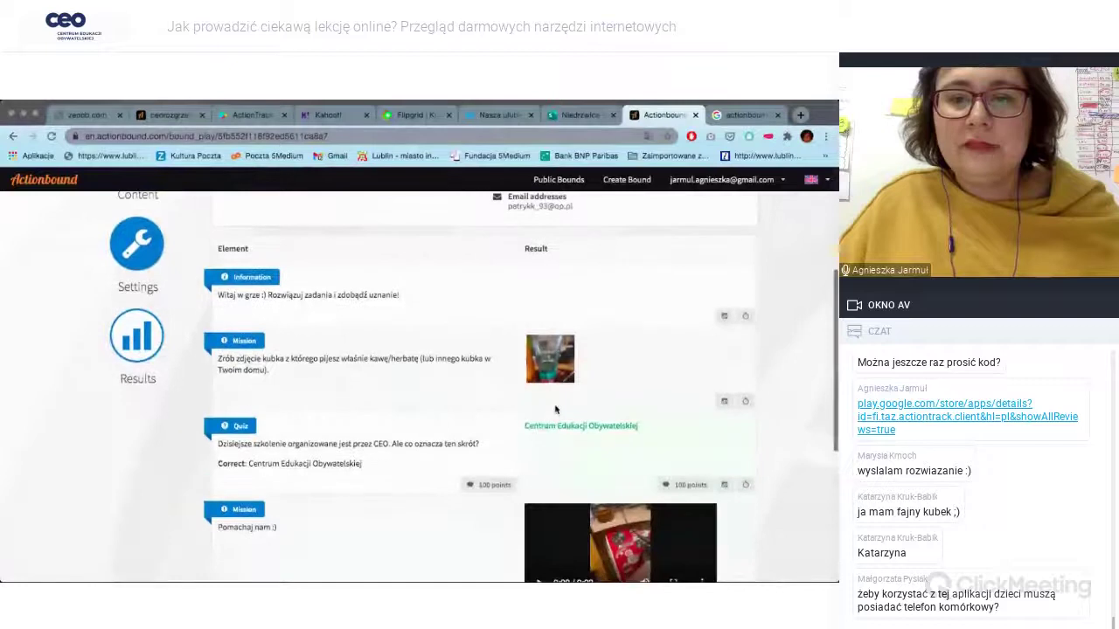
left_click(558, 351)
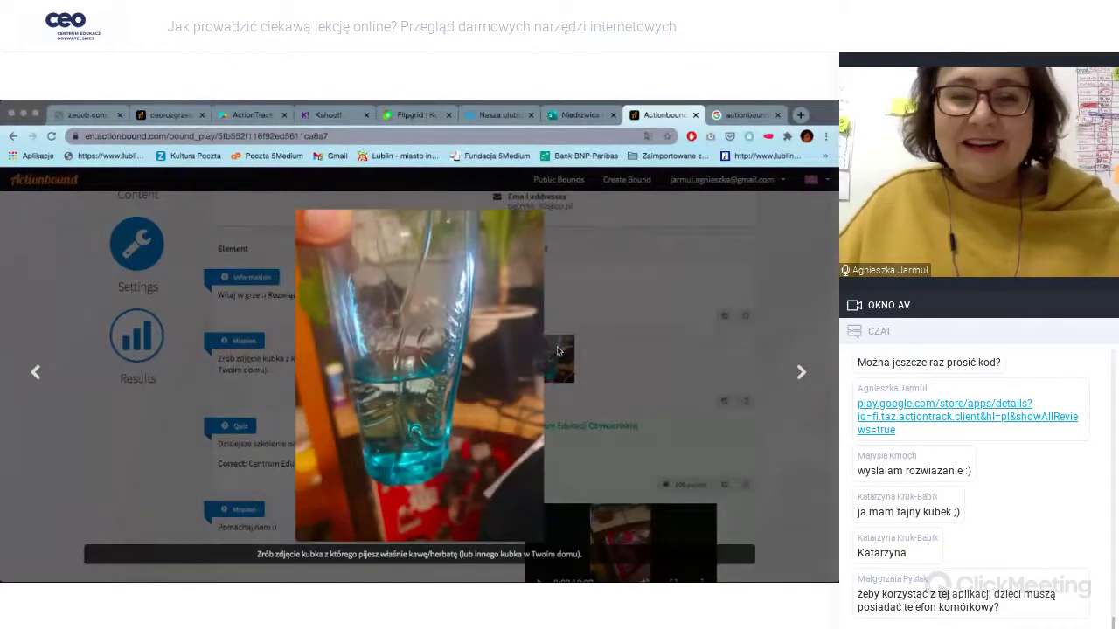
left_click(558, 351)
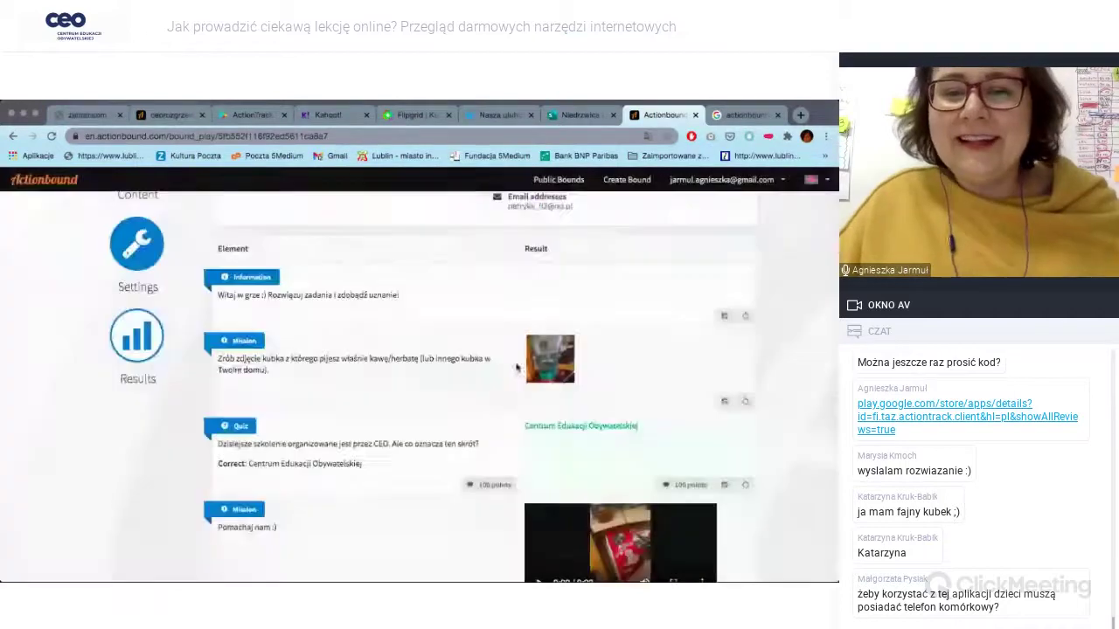
Play this run's "Pomachaj nam :)" mission video in full screen, and return to the Bound's overall results.
scroll(586, 348, "down", 1)
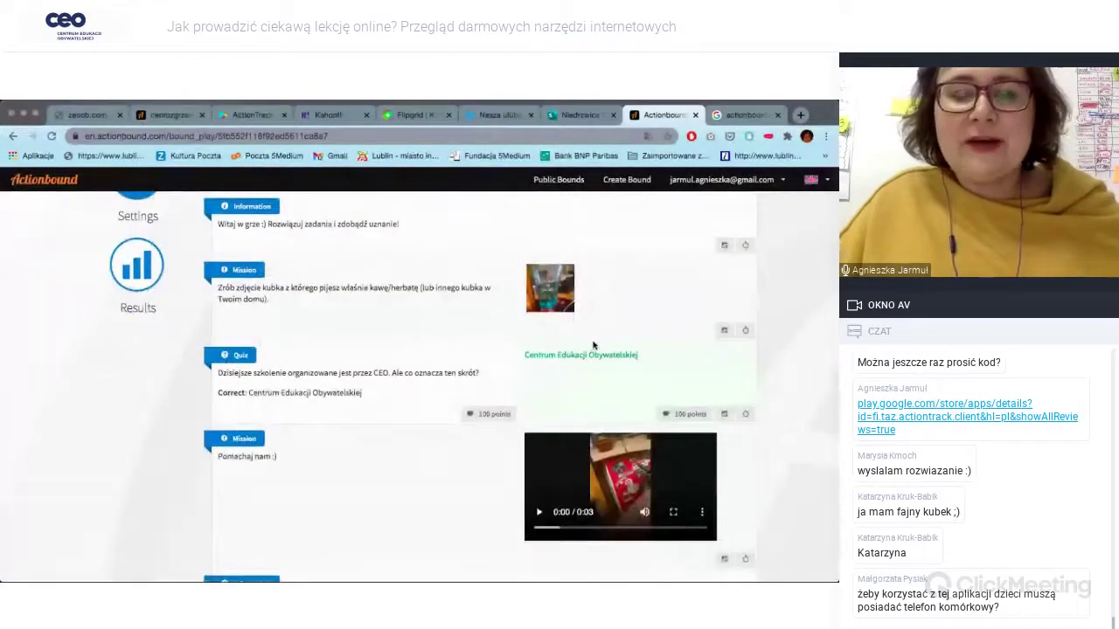
left_click(673, 511)
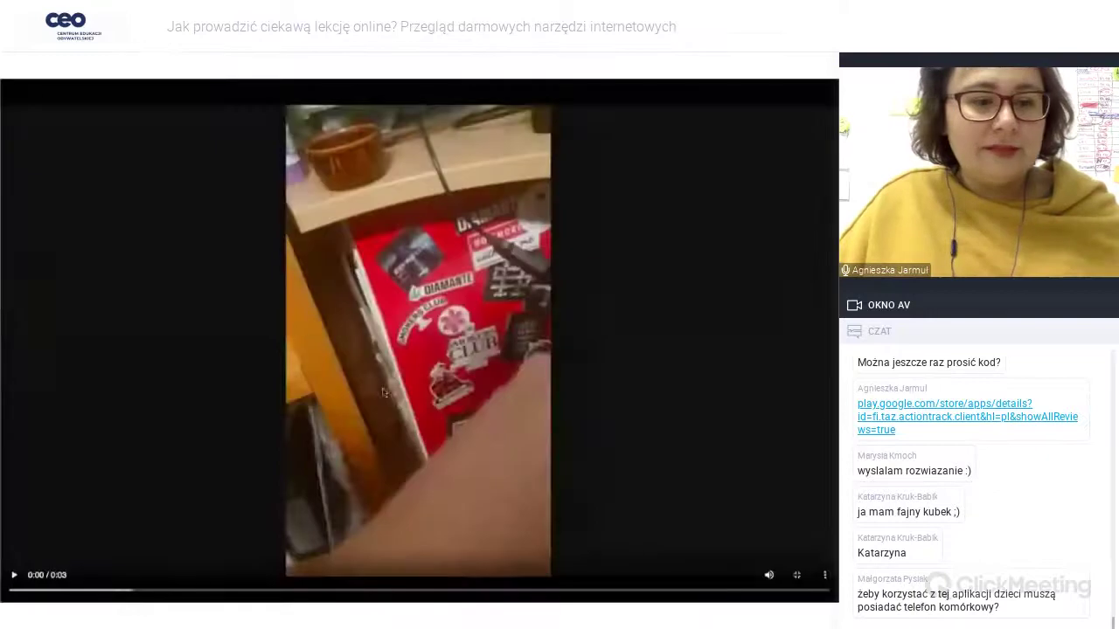
left_click(14, 575)
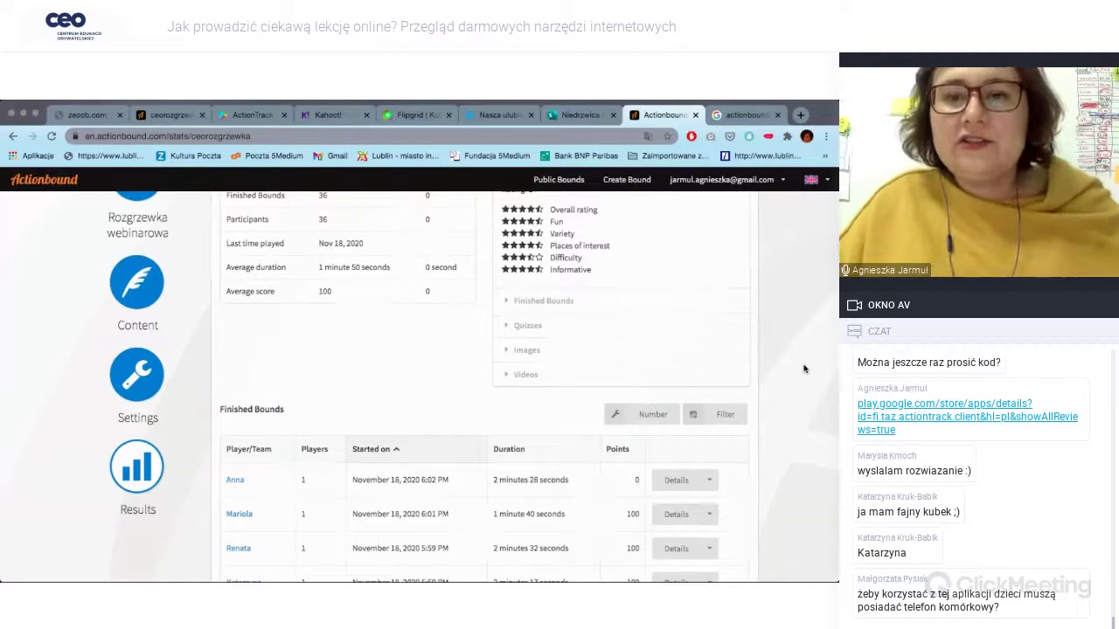
Highlight the regular count of finished Bounds in the results summary.
scroll(582, 382, "up", 1)
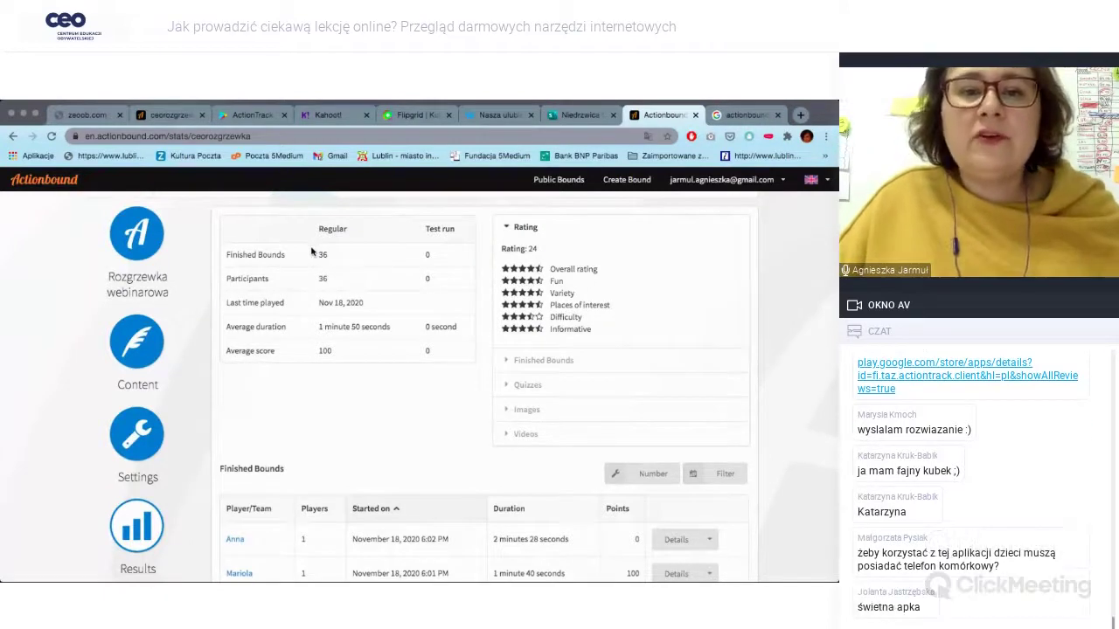
left_click_drag(311, 251, 333, 257)
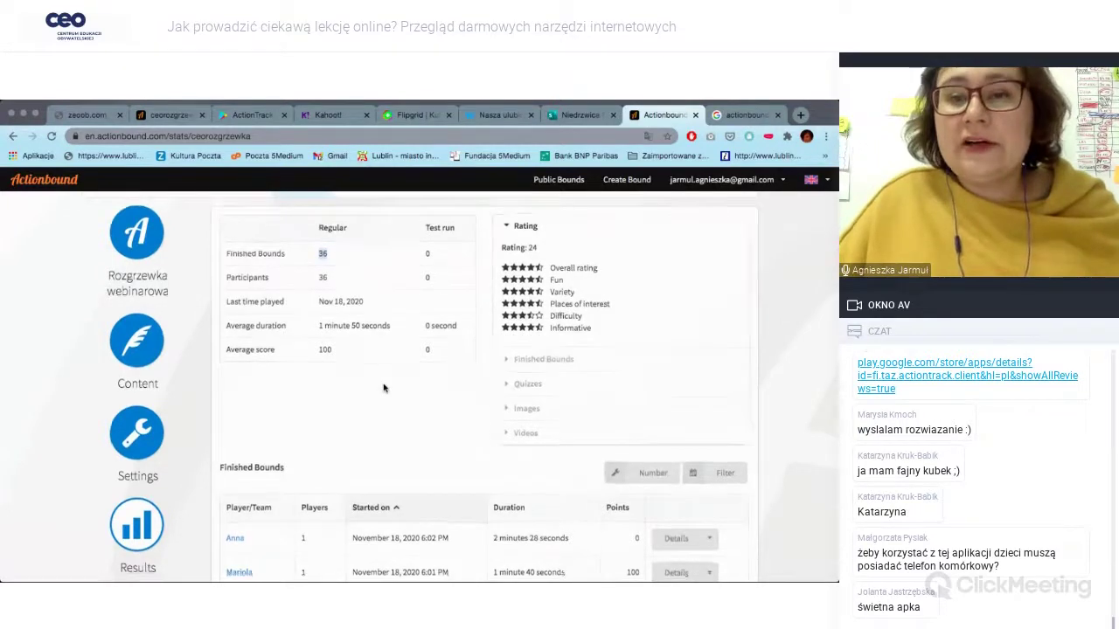
Expand the images submitted by all participants, and view the "Adventure Explorer" mug photo enlarged.
scroll(397, 380, "down", 1)
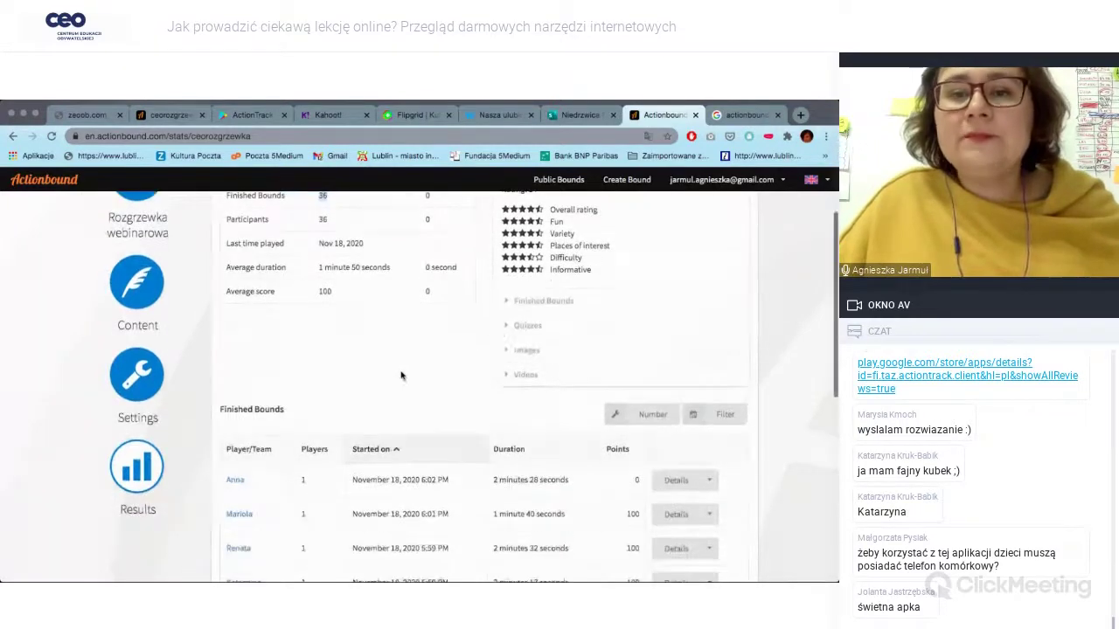
left_click(635, 348)
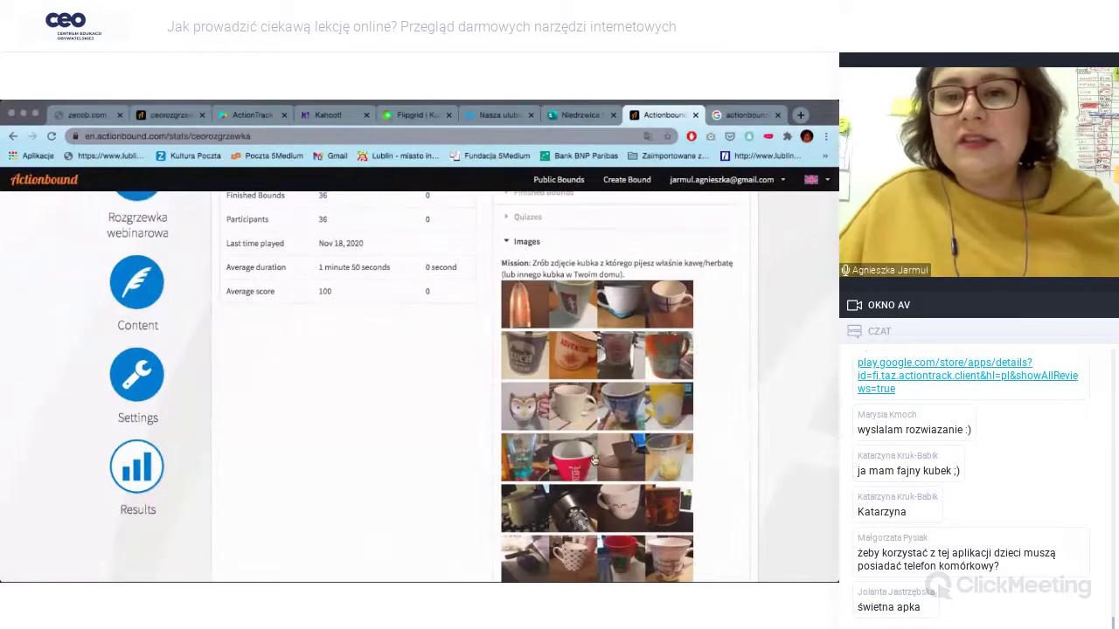
scroll(593, 459, "up", 1)
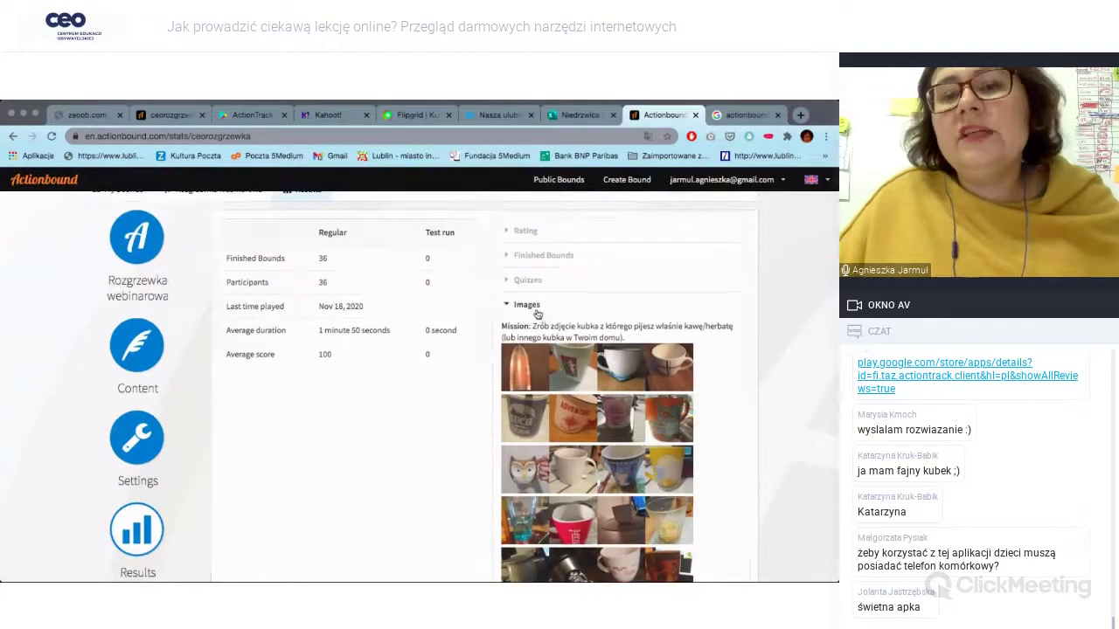
scroll(529, 312, "down", 1)
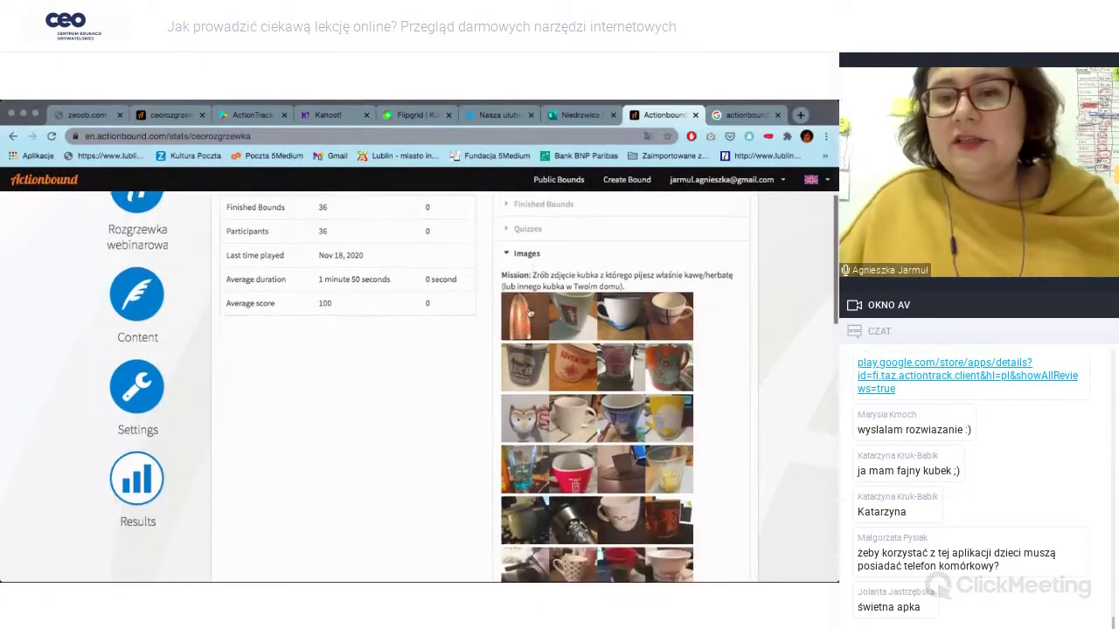
left_click(578, 368)
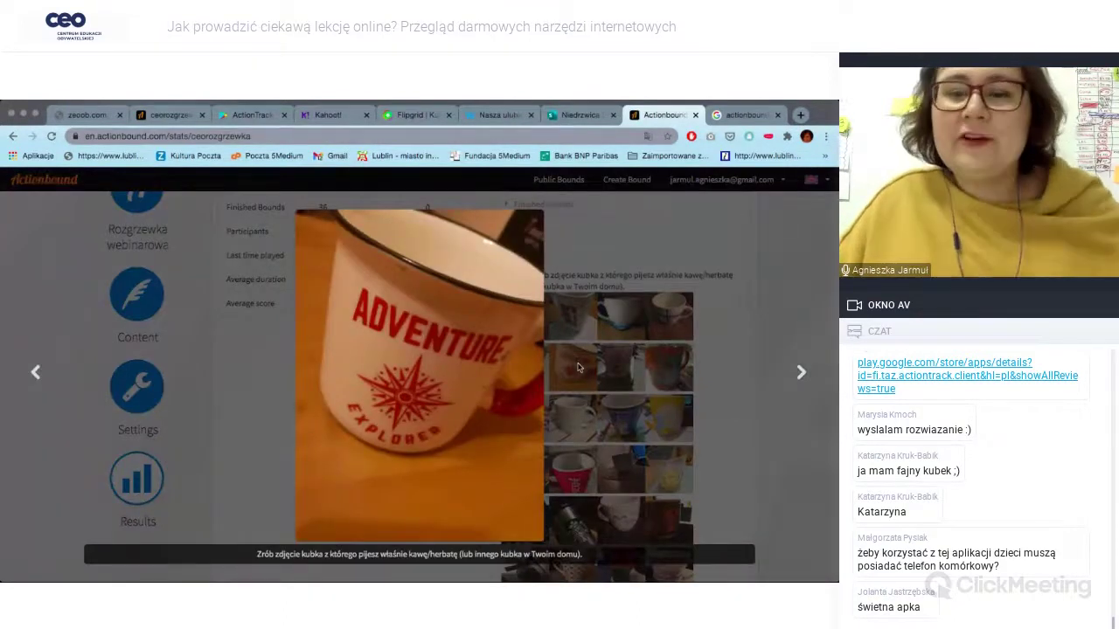
left_click(628, 385)
View the photo of the white mug with two pink flamingos enlarged, and close it.
scroll(627, 385, "down", 3)
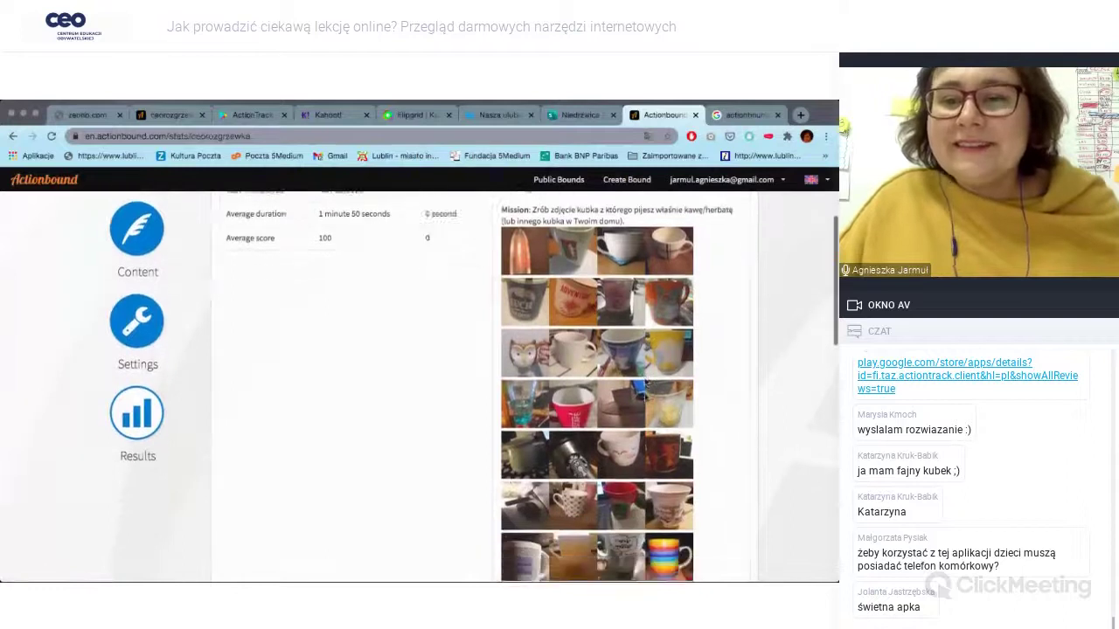
left_click(621, 387)
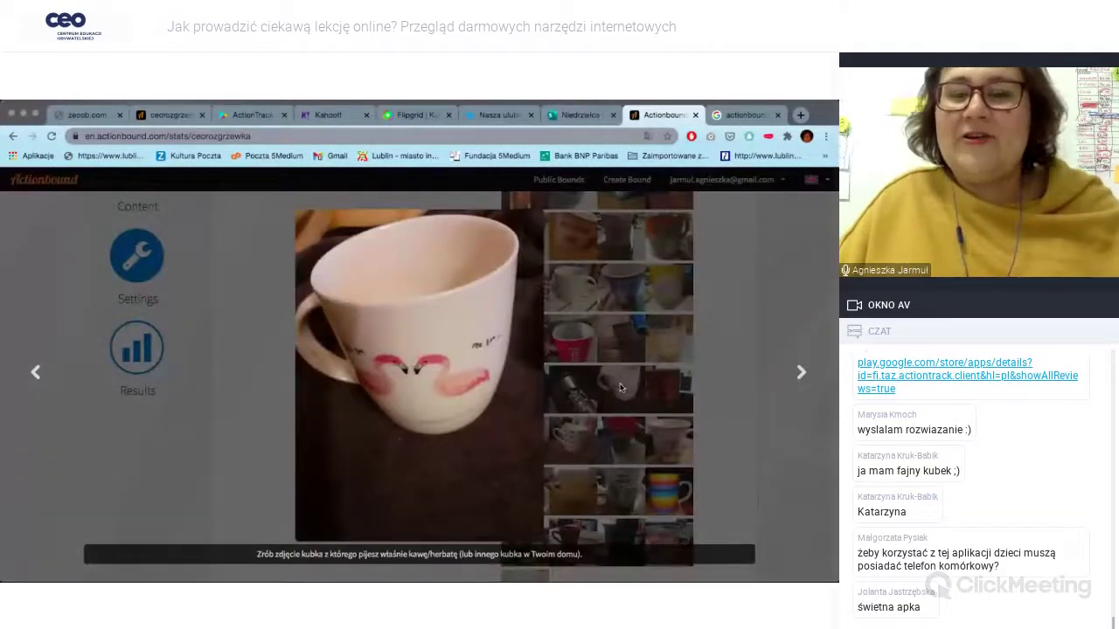
left_click(621, 387)
Look through the remaining submitted mug photos, and collapse the Images section.
scroll(616, 420, "down", 2)
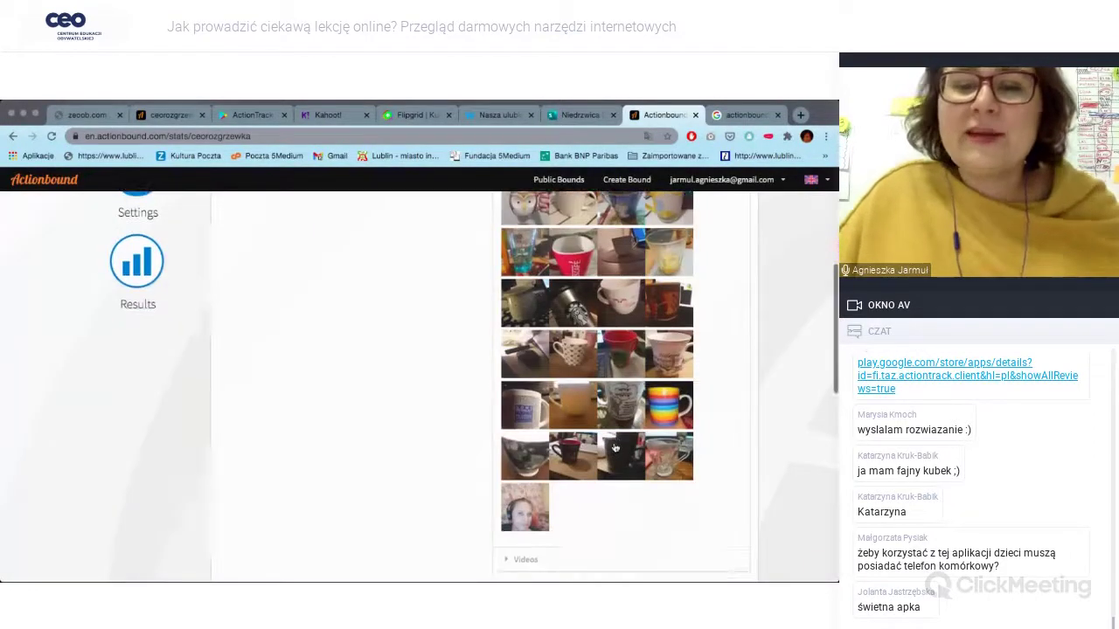
scroll(615, 448, "up", 4)
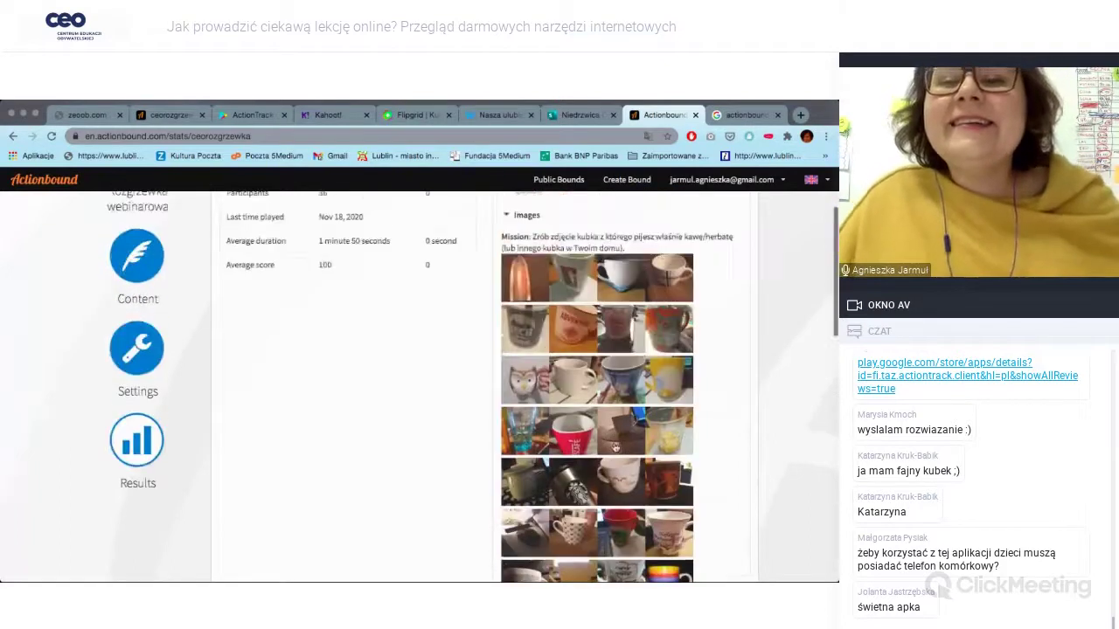
scroll(614, 448, "down", 5)
scroll(562, 278, "up", 3)
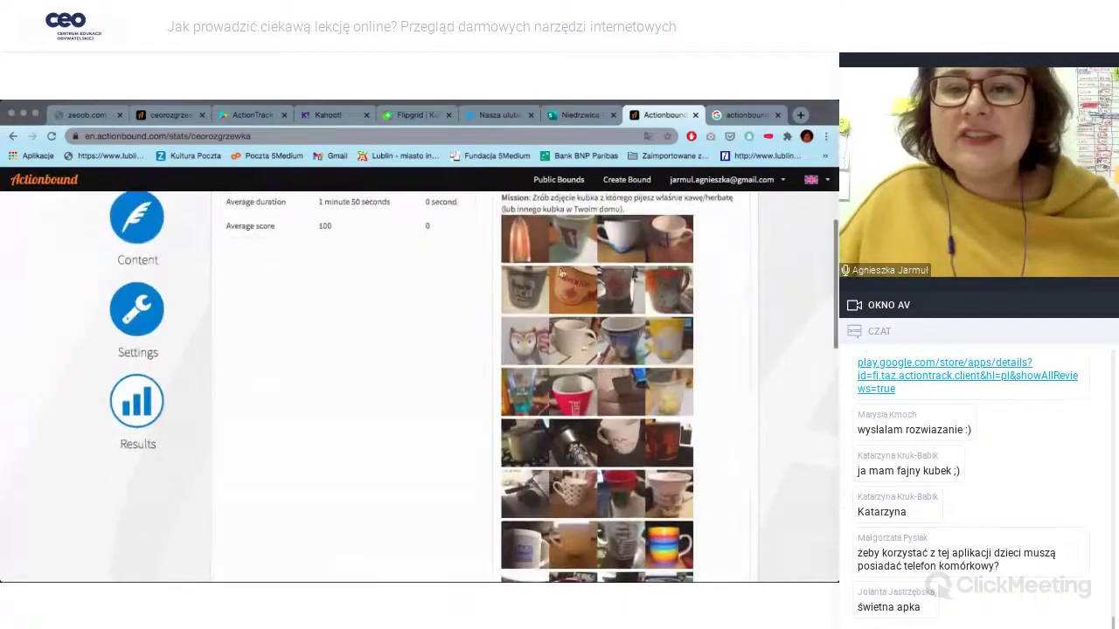
scroll(561, 278, "up", 1)
left_click(527, 242)
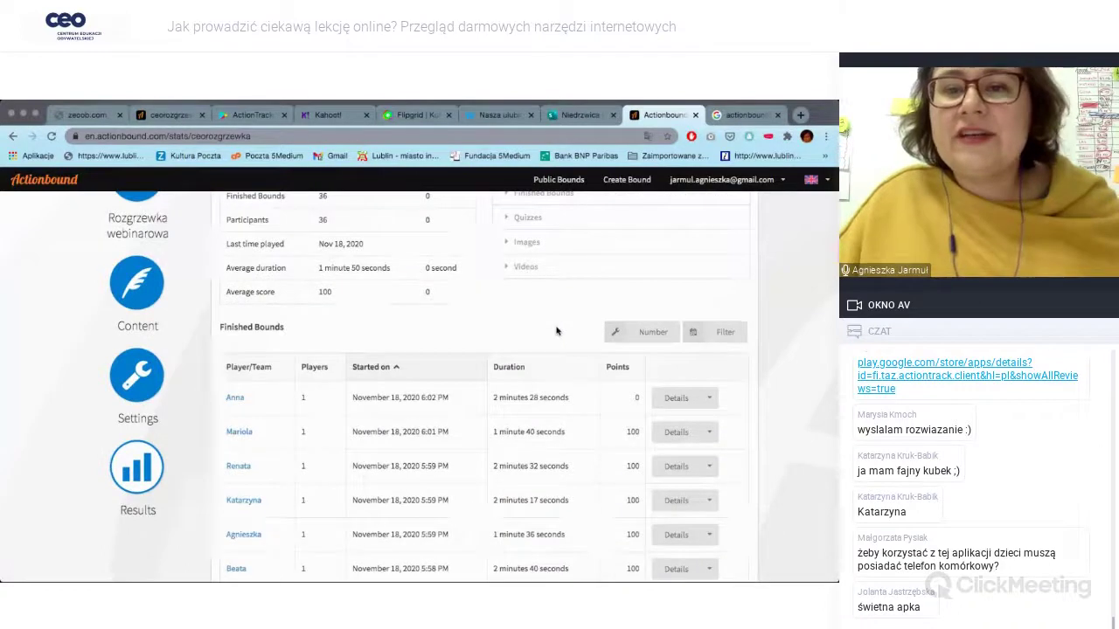
Expand the Videos section and look through the participants' "Pomachaj nam :)" clips.
left_click(527, 266)
scroll(554, 400, "down", 5)
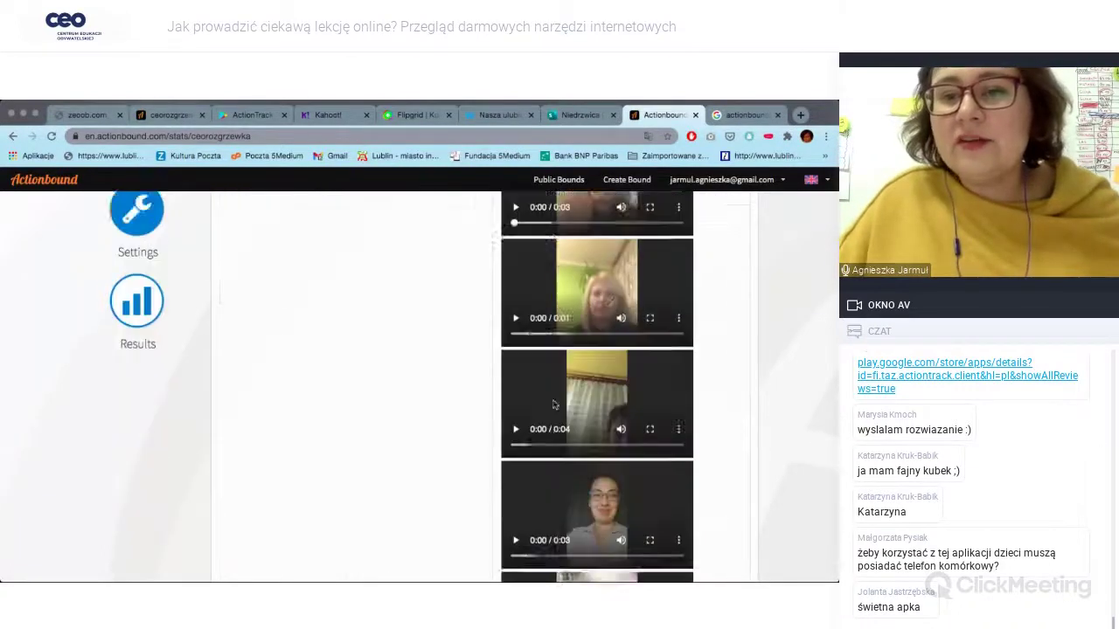
scroll(553, 403, "down", 3)
scroll(553, 404, "up", 7)
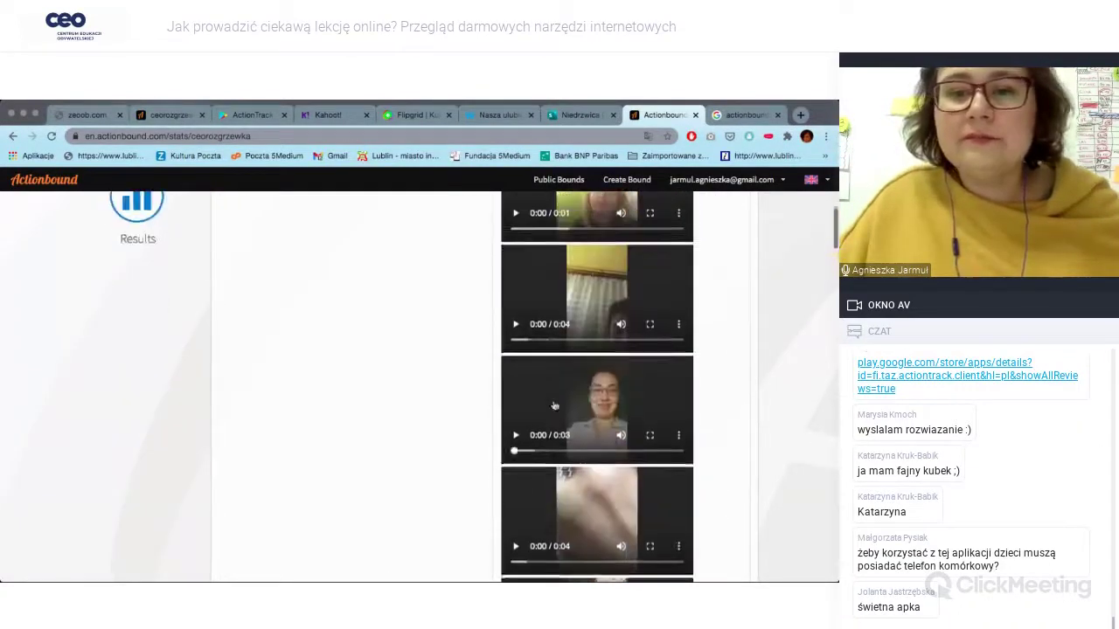
scroll(553, 404, "up", 3)
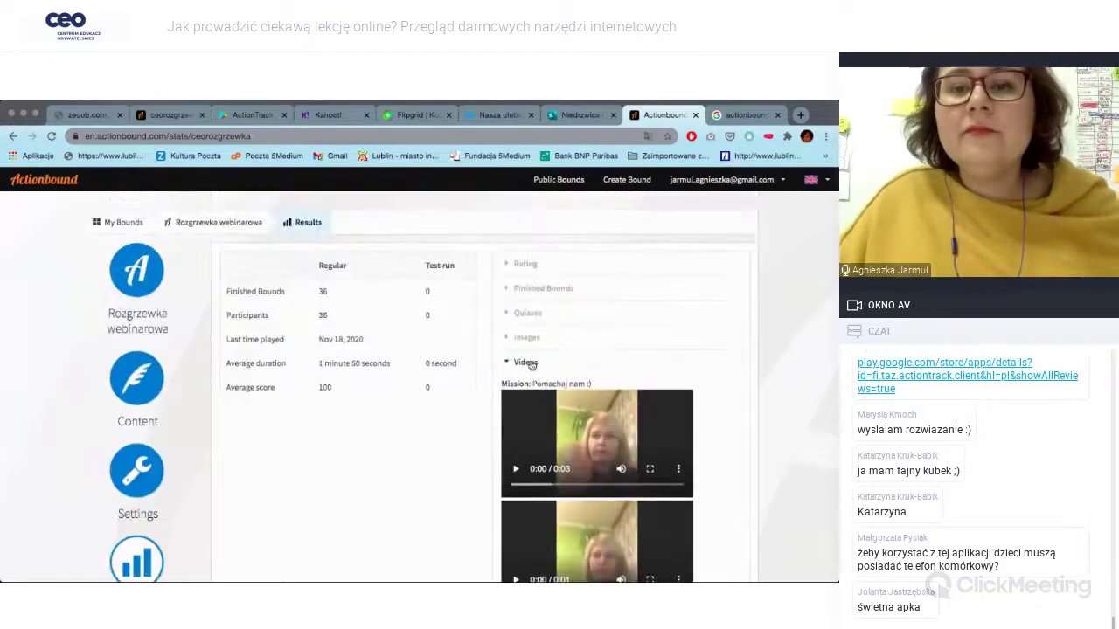
Collapse the Videos section and show the pie chart of answers to the quiz about the CEO abbreviation.
left_click(527, 362)
left_click(529, 314)
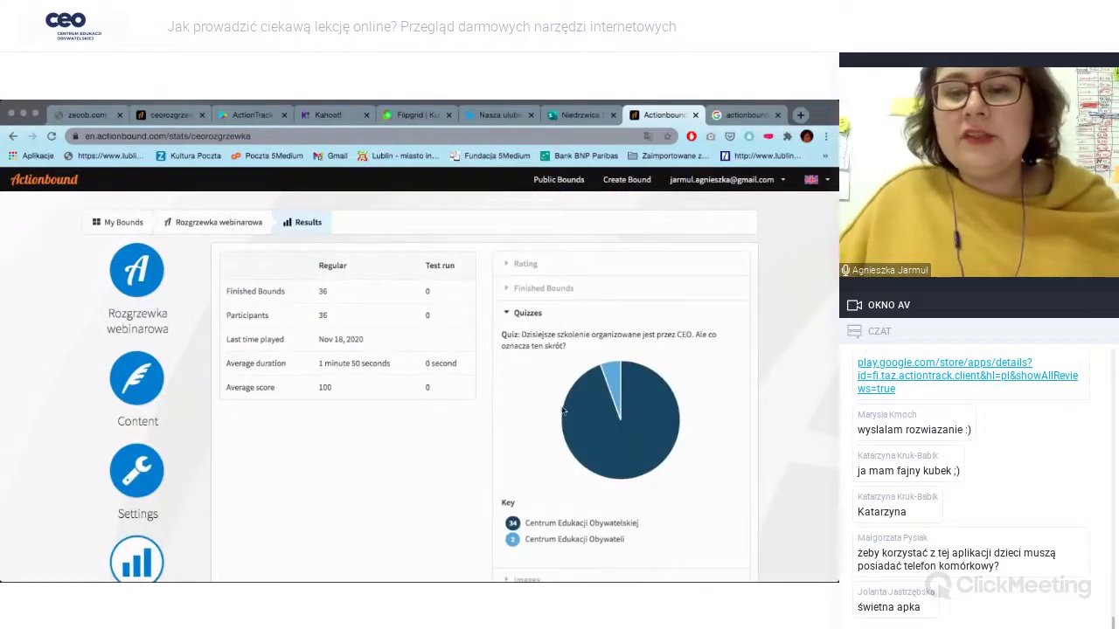
scroll(564, 411, "down", 1)
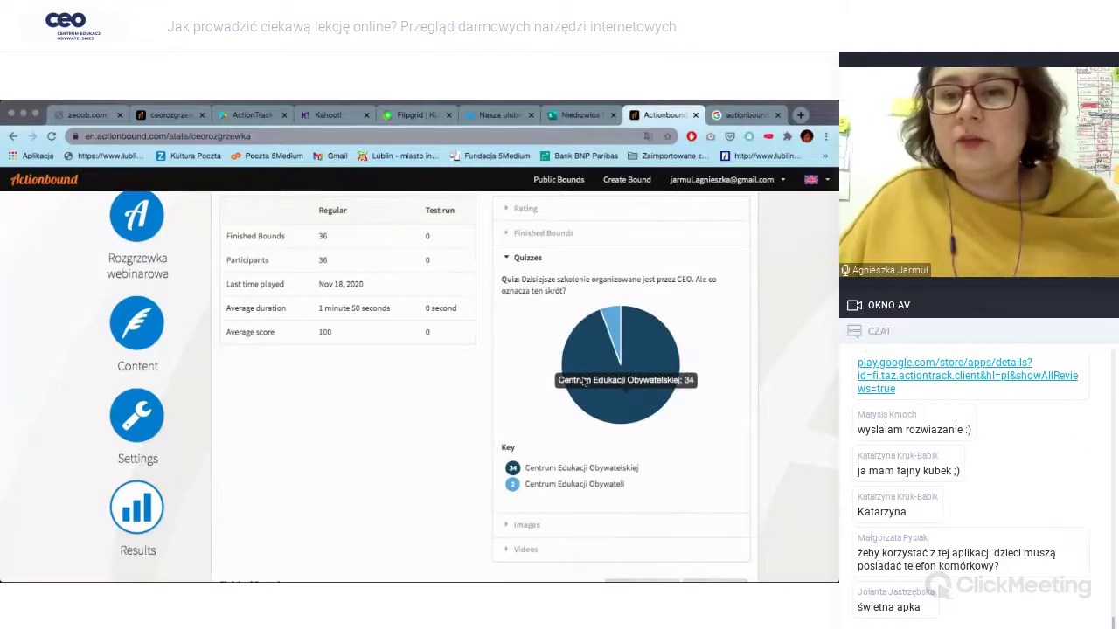
Check the answer segments in the pie chart of the CEO abbreviation quiz, and collapse the Quizzes section.
mouse_move(617, 324)
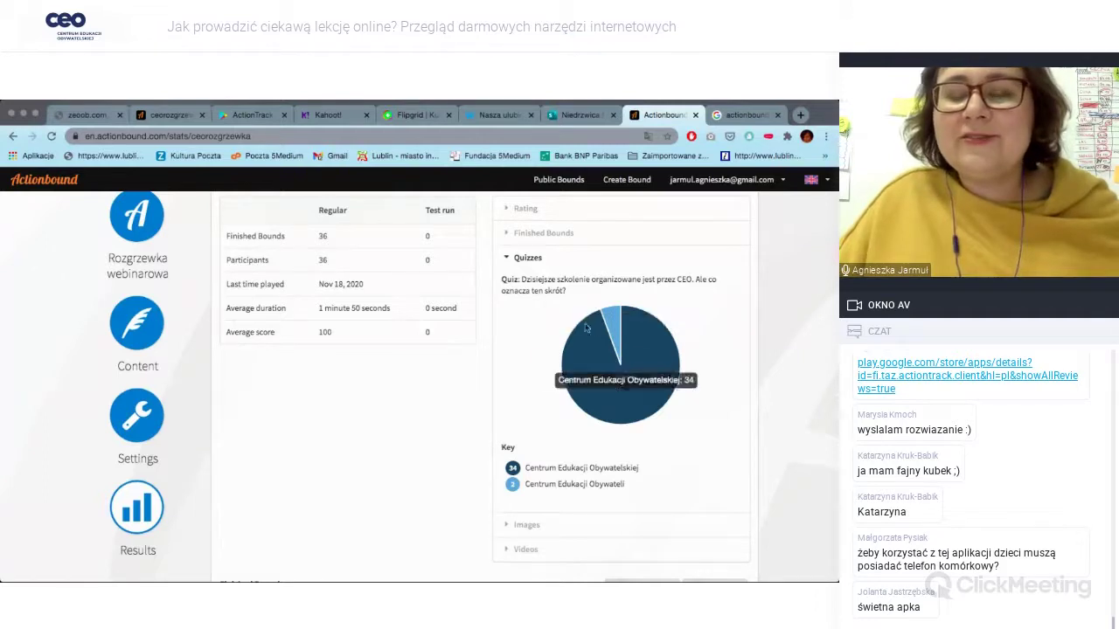
scroll(535, 361, "up", 1)
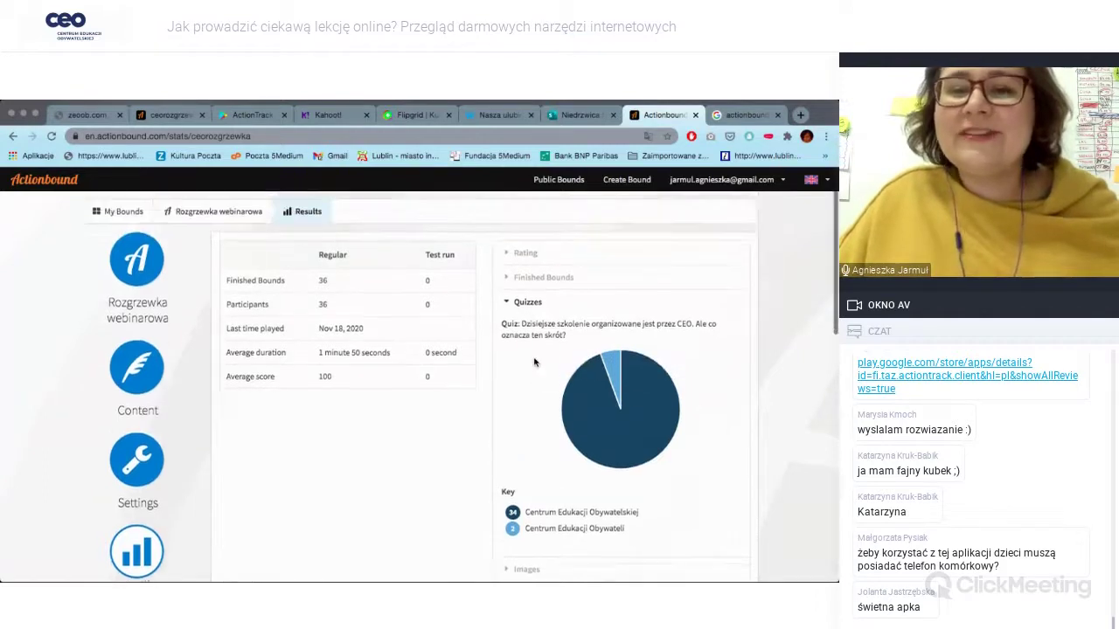
left_click(528, 310)
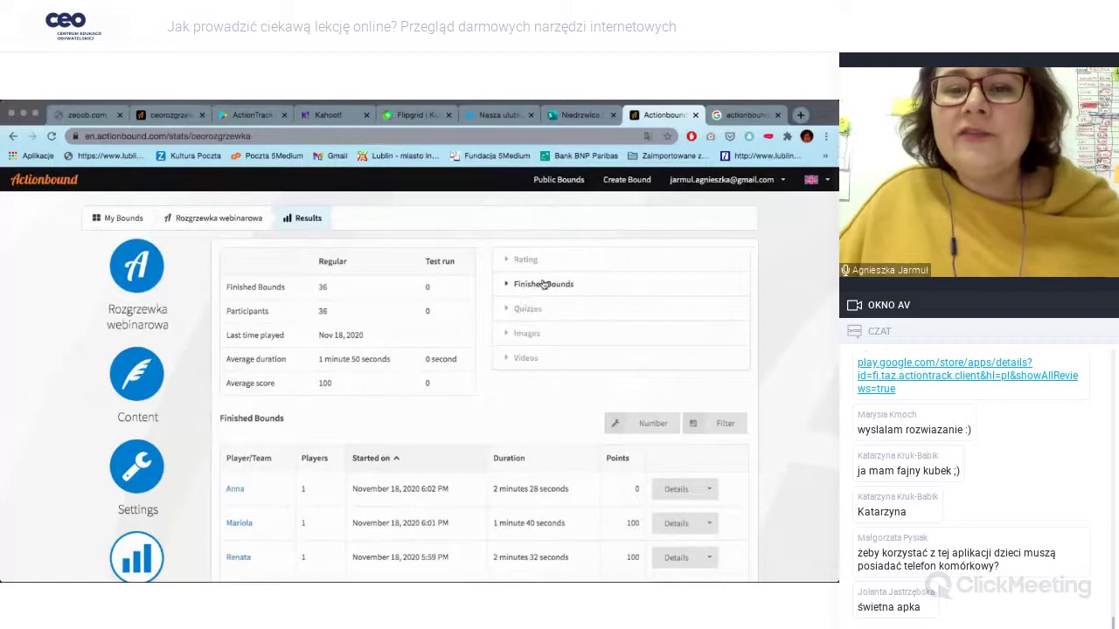
Expand the Finished Bounds section, view its charts for the previous 12 months and 12 days, and collapse it.
left_click(543, 284)
scroll(614, 404, "down", 4)
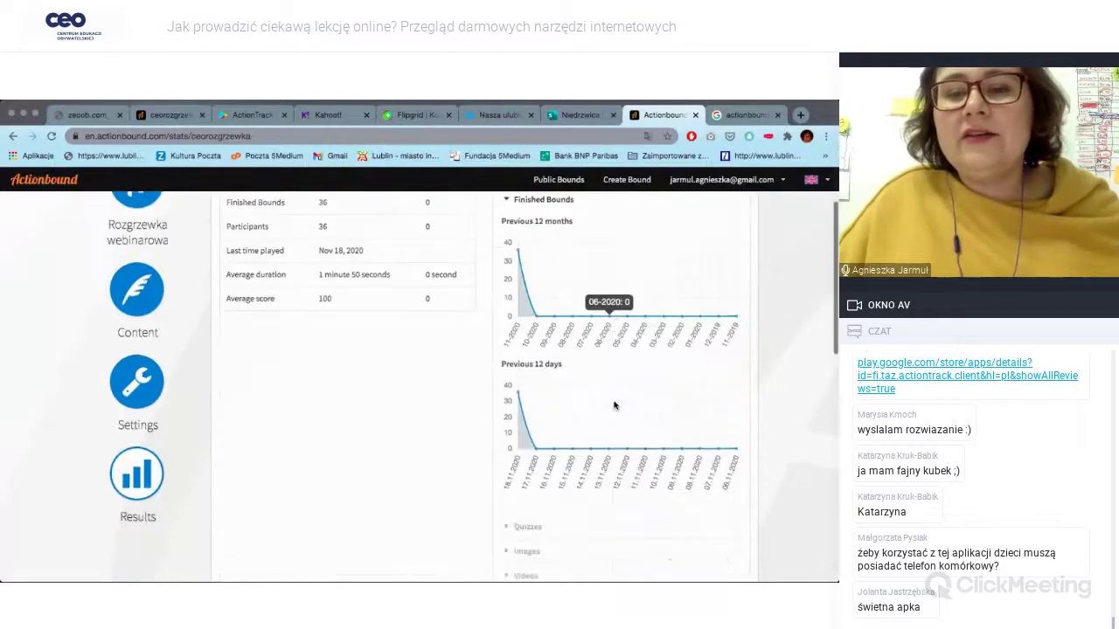
mouse_move(519, 327)
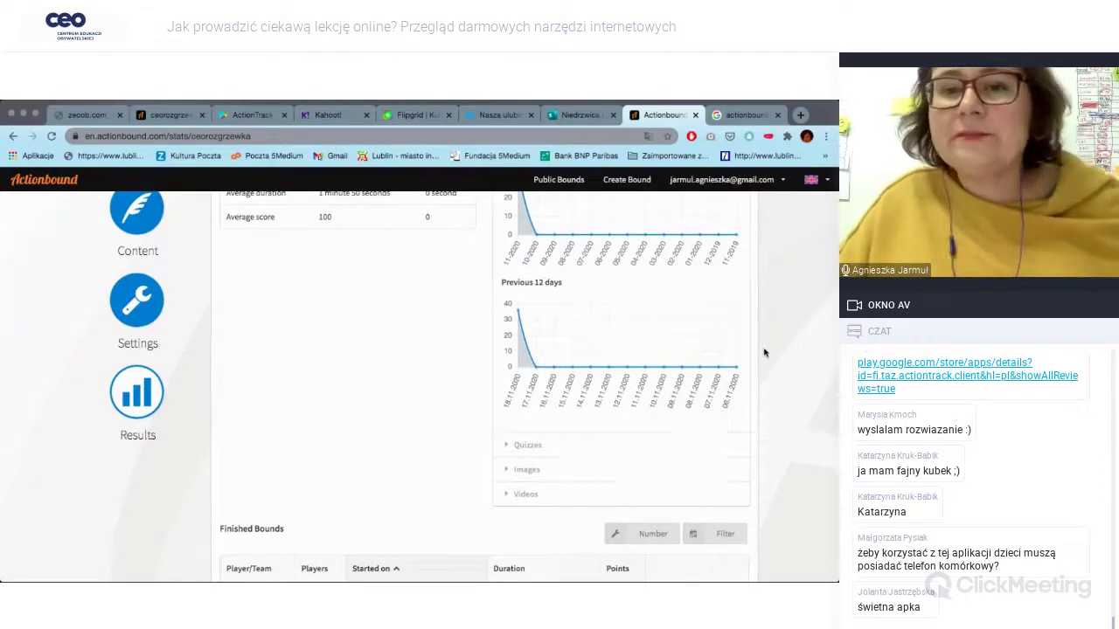
scroll(764, 352, "up", 3)
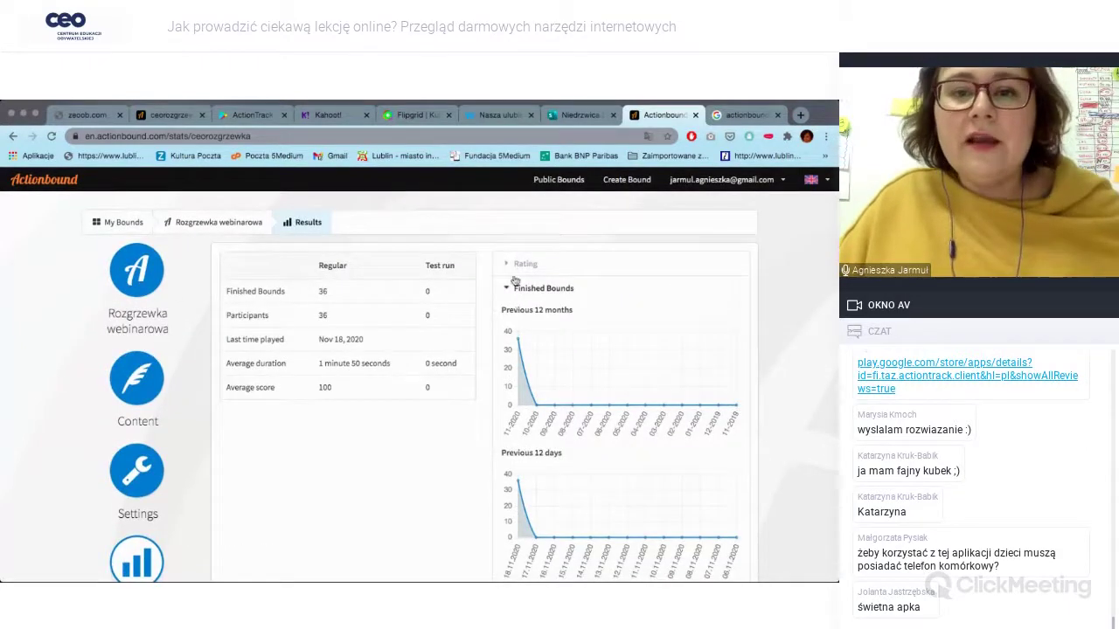
left_click(508, 291)
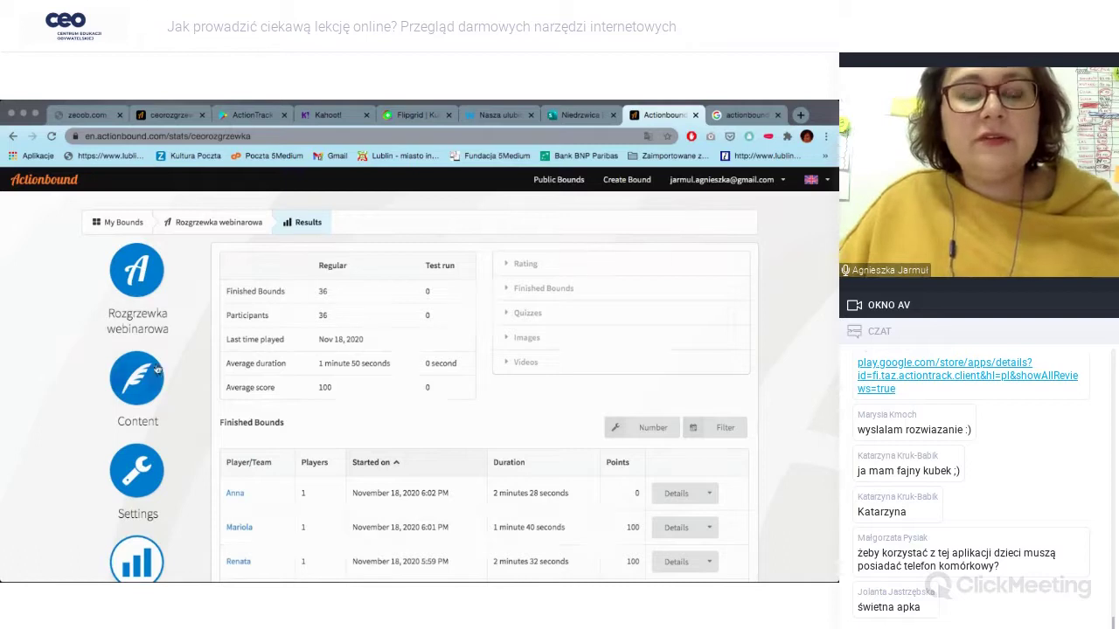
Return to the My Bounds overview and start a new Bound titled "Darmowe narzędzia inspiracje".
left_click(120, 225)
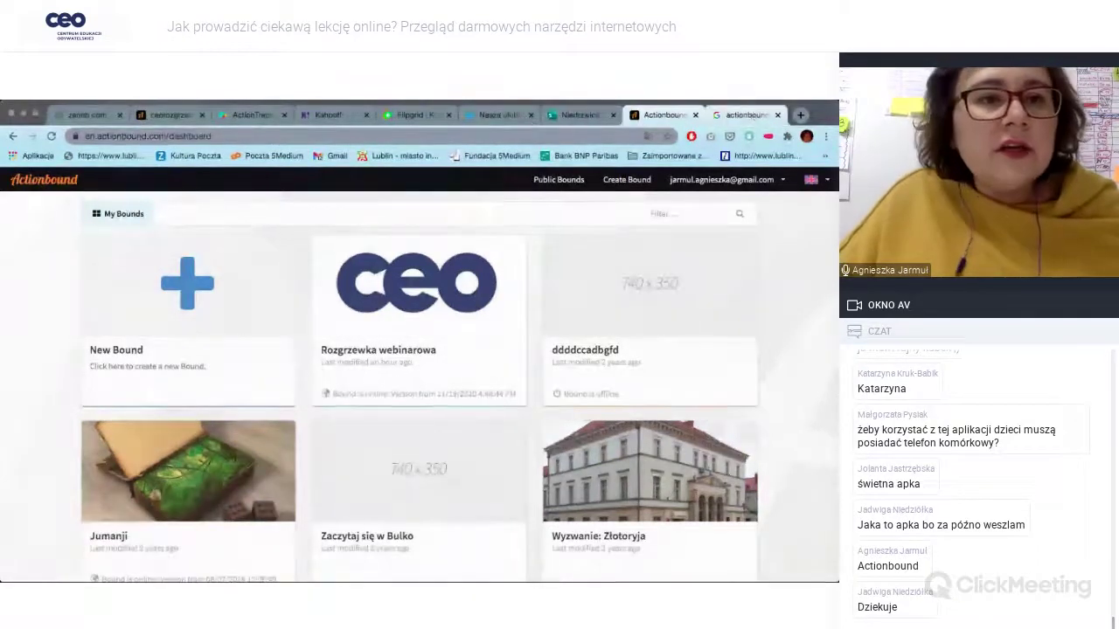
left_click(165, 135)
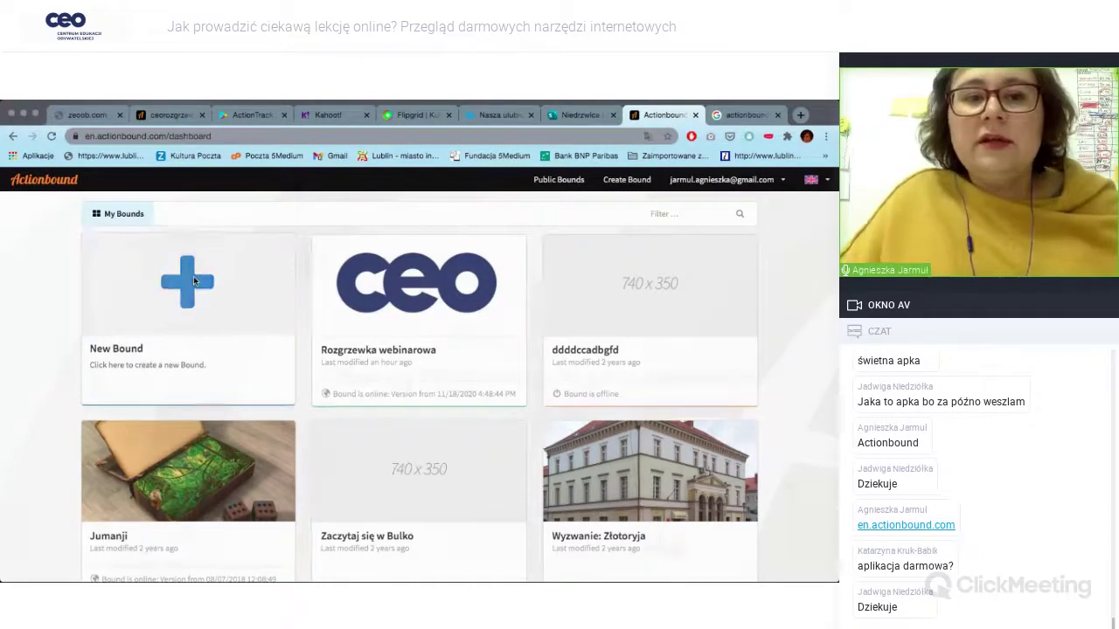
left_click(193, 276)
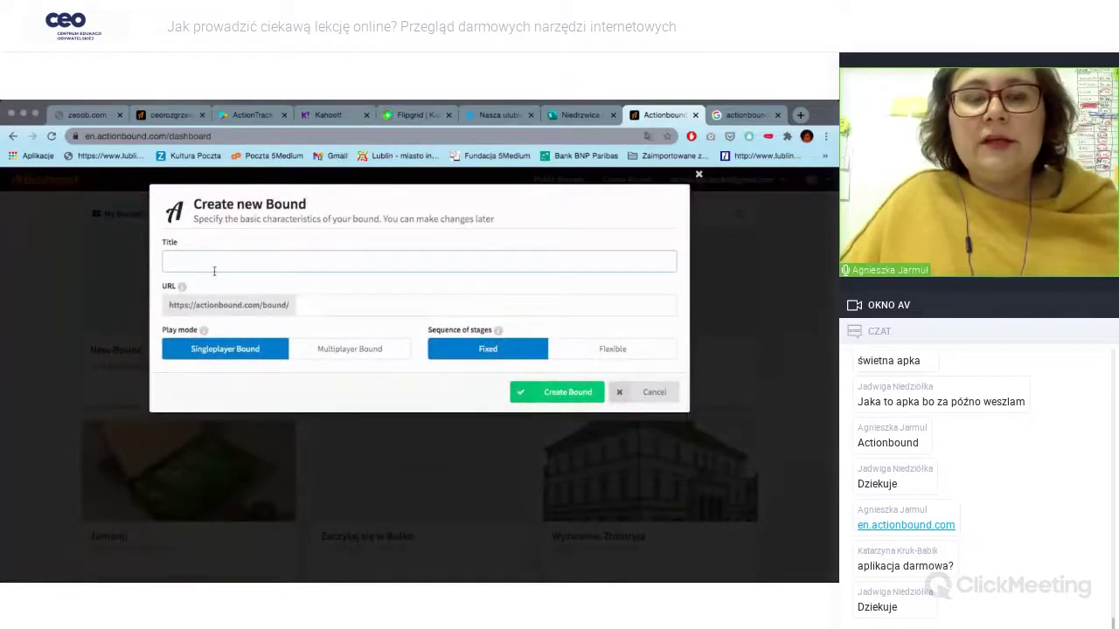
type("Nnjkhdjkahdjkahdbka")
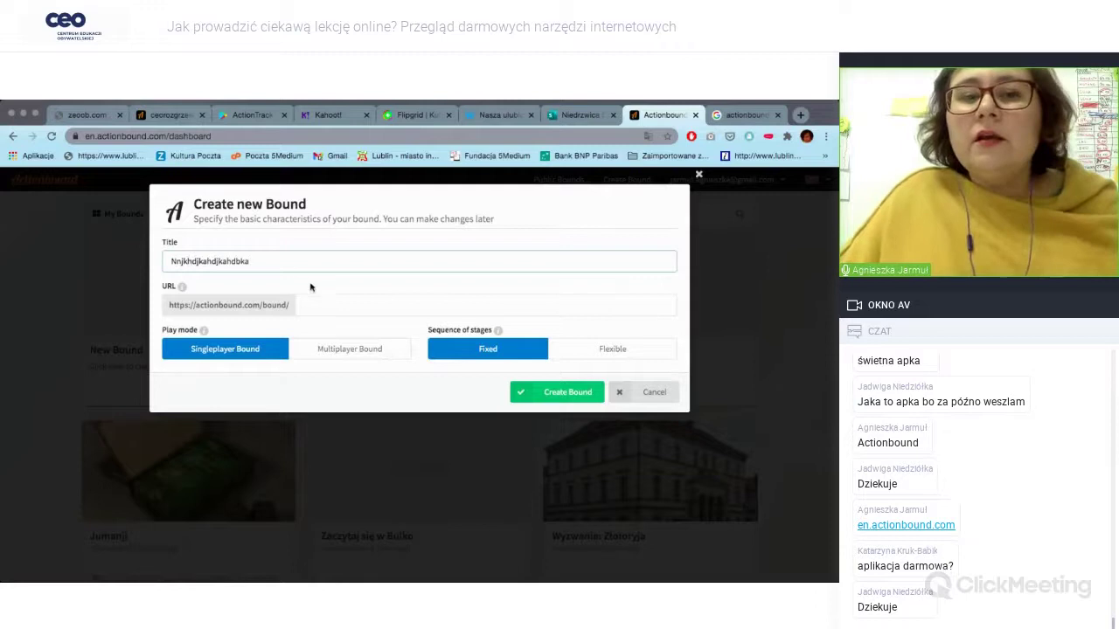
left_click_drag(253, 260, 146, 261)
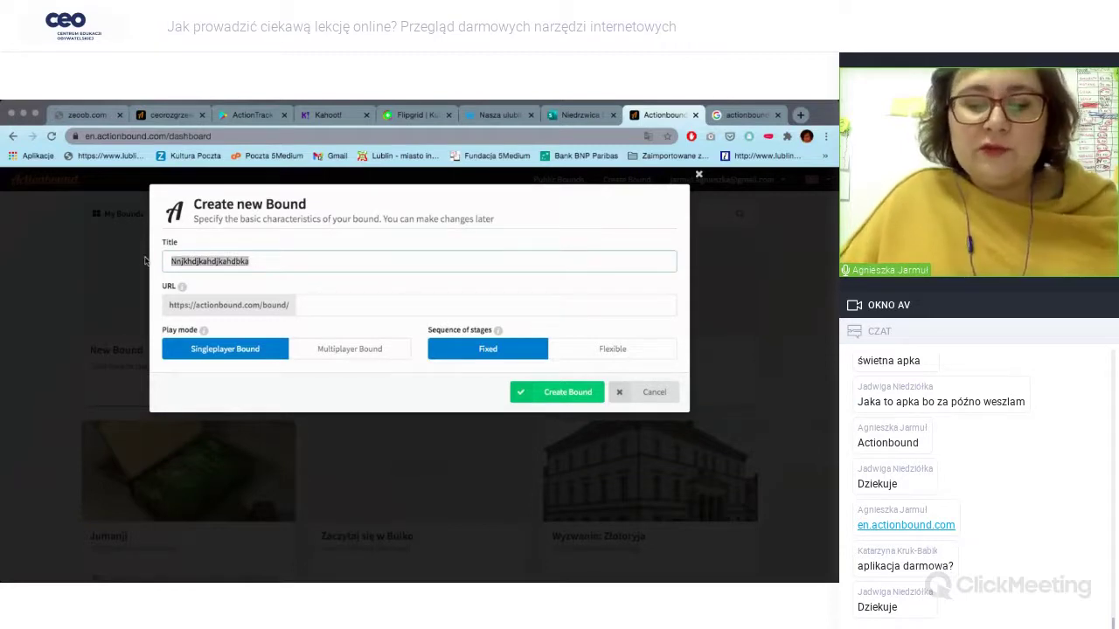
type("D")
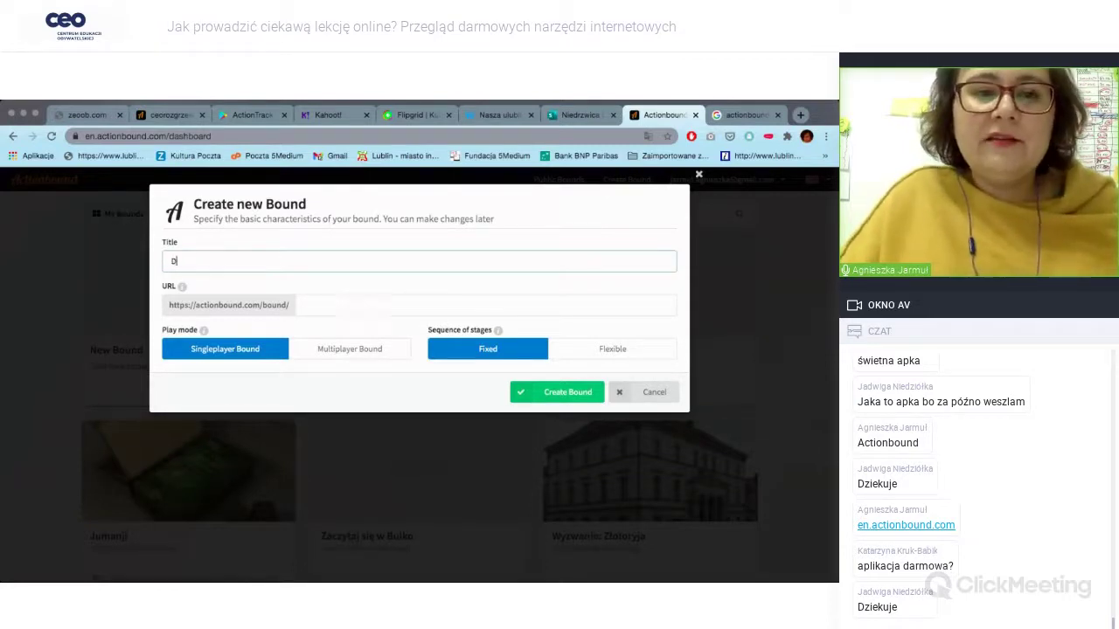
type("armowe")
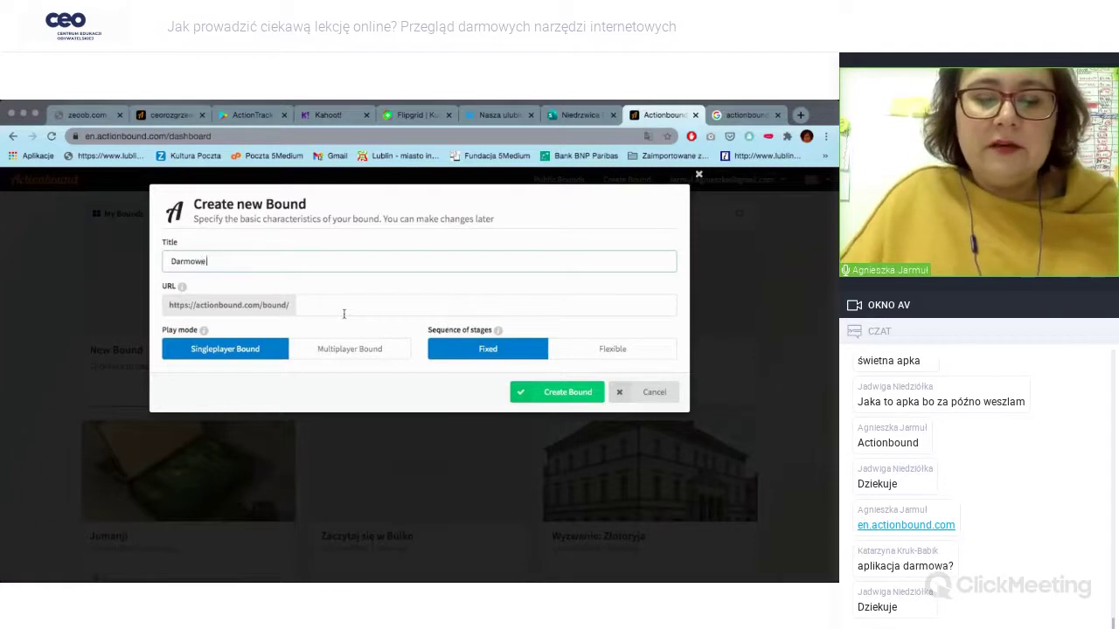
type(" narzędzia inspiracje")
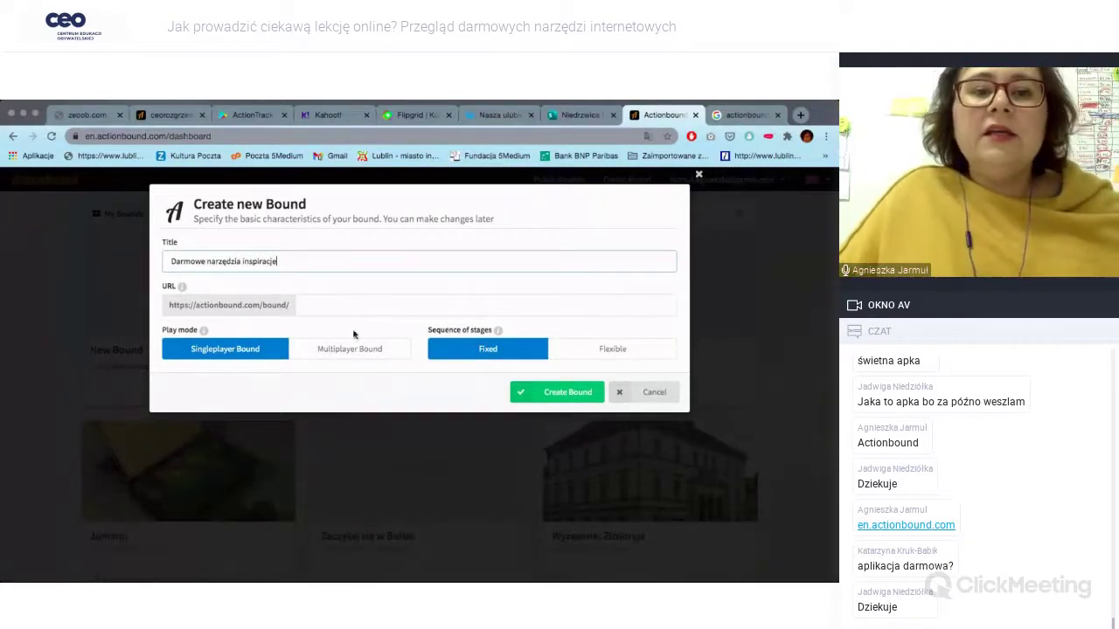
Set the new Bound's URL ending to "ceonarzedzia" and its play mode to Multiplayer Bound, and create it.
left_click(313, 304)
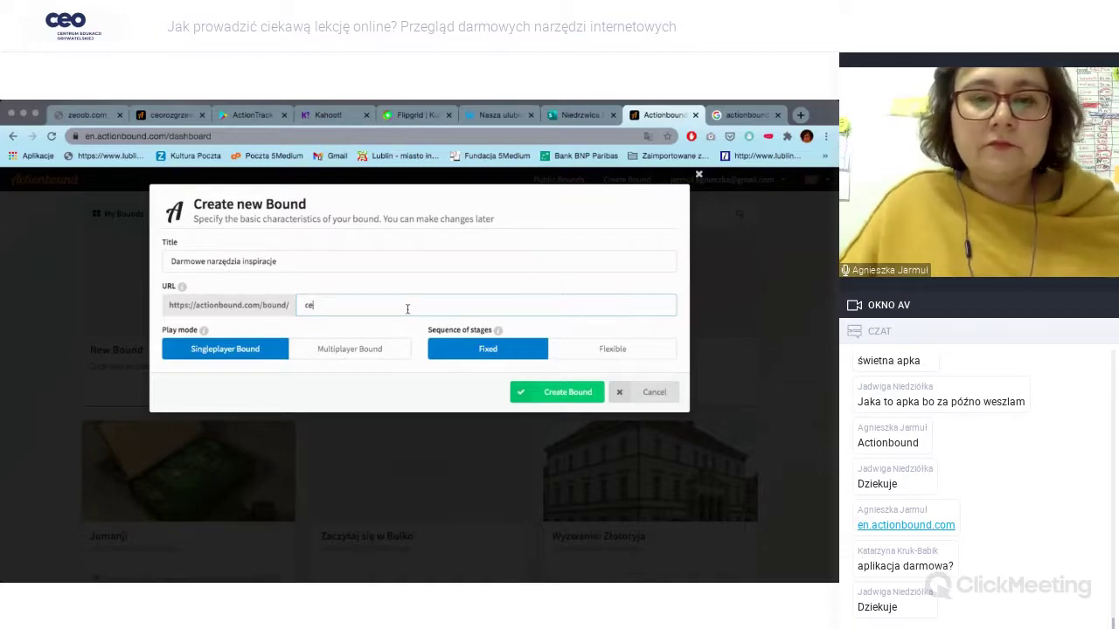
type("dzia")
left_click(427, 262)
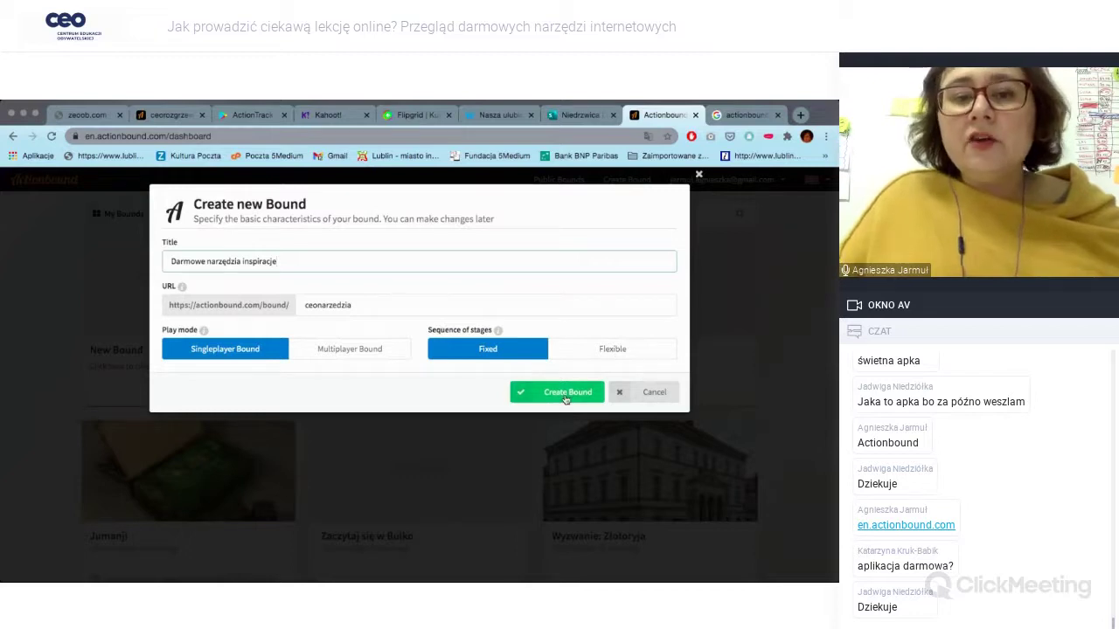
left_click(328, 350)
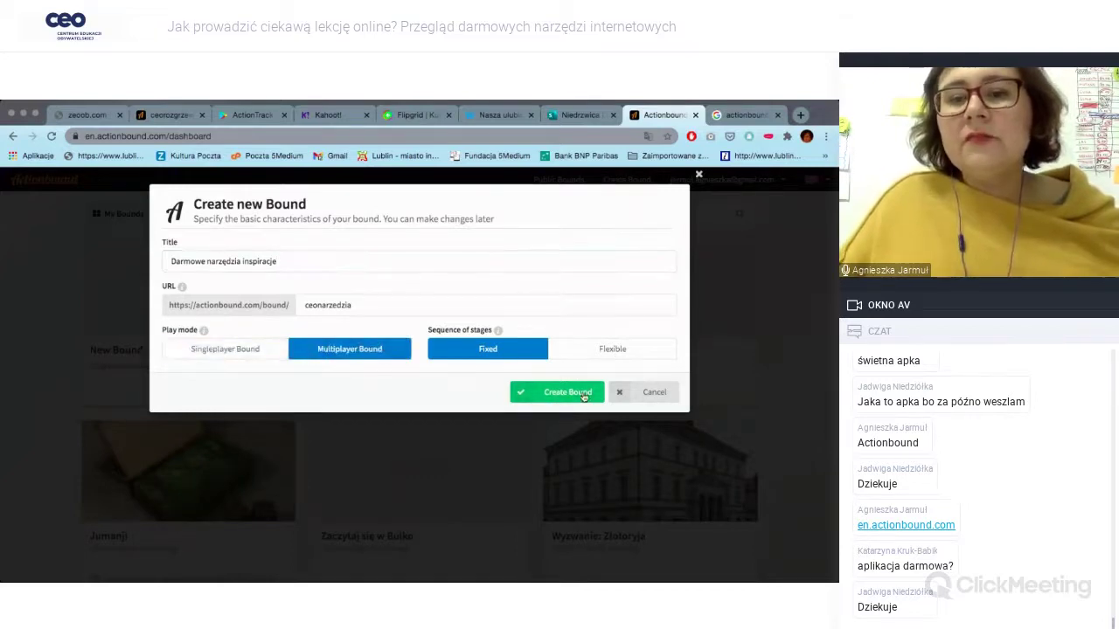
left_click(584, 396)
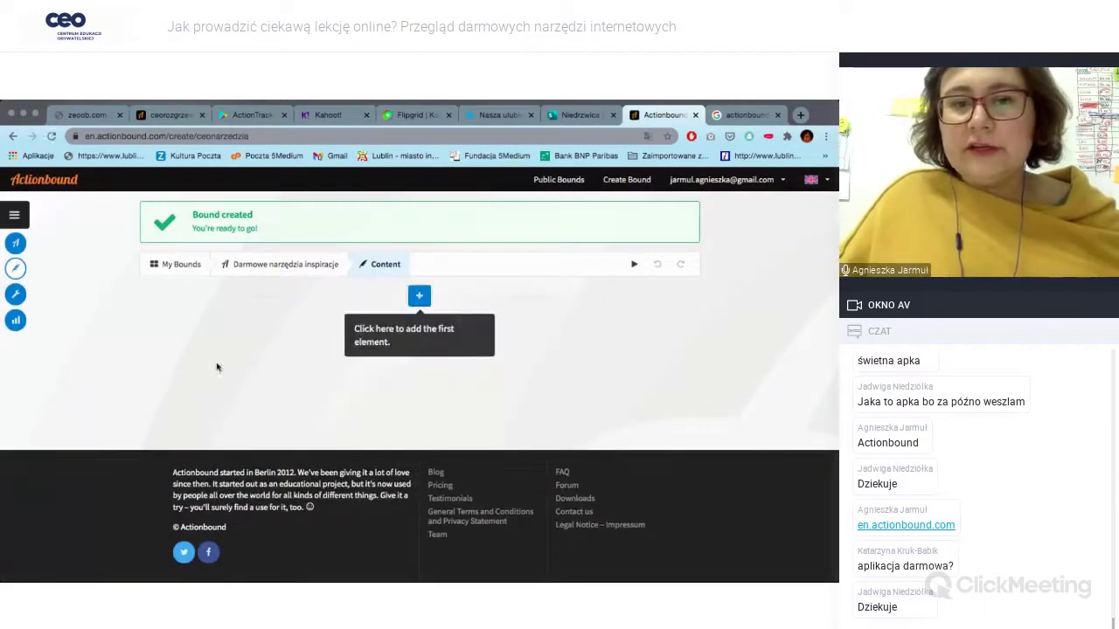
Start a Mission as the Bound's first element, with the briefing "Zrób zdjęcie.".
left_click(420, 297)
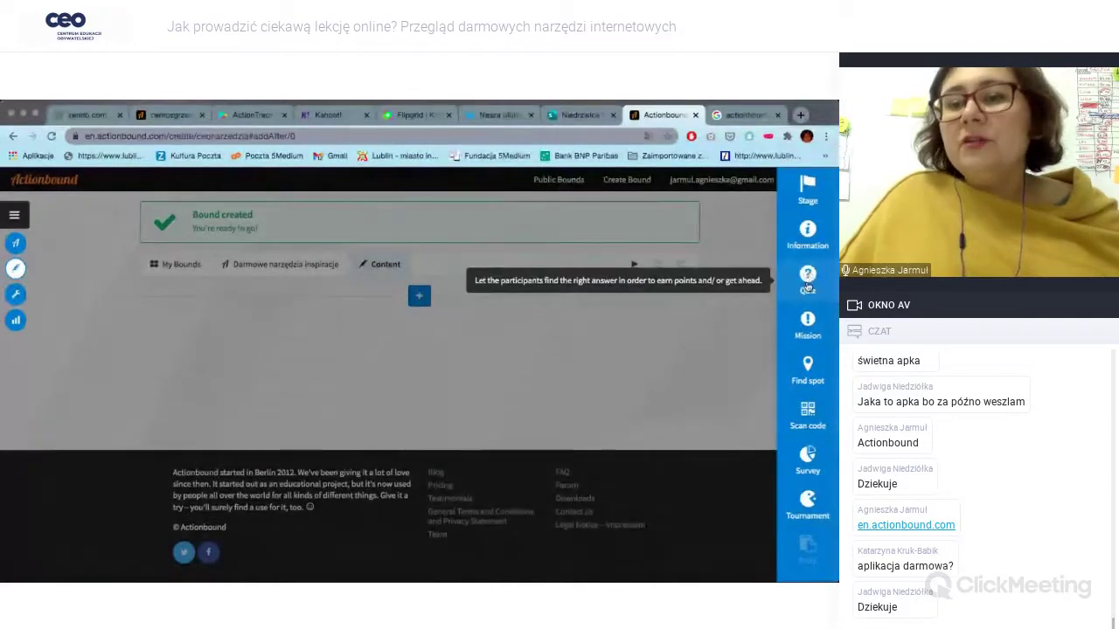
left_click(808, 323)
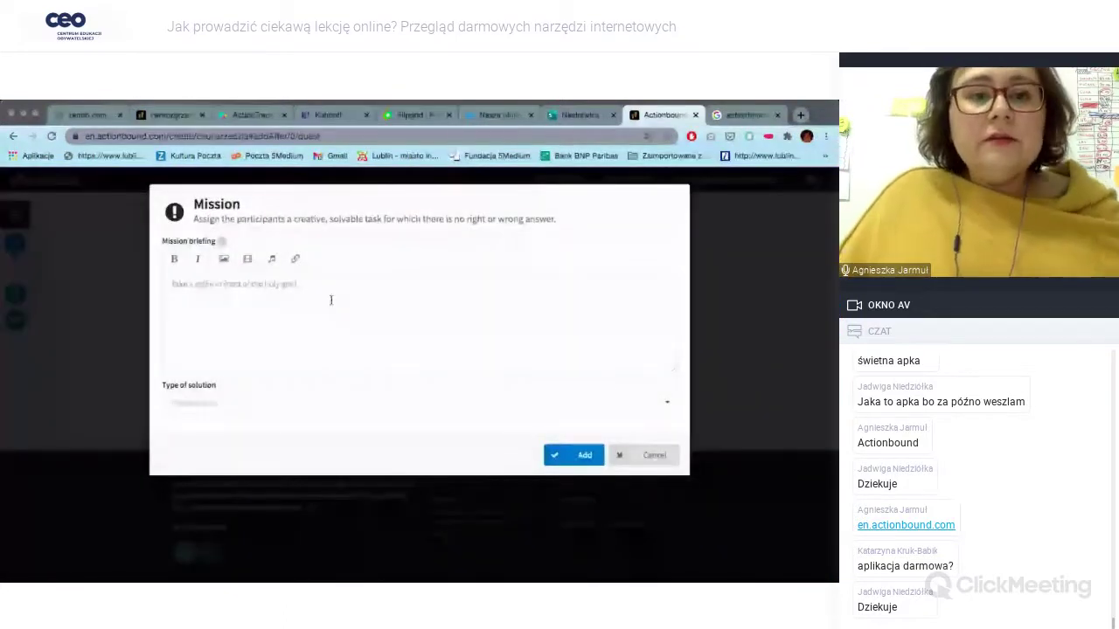
left_click(292, 309)
type("Zrób zdjęcie.")
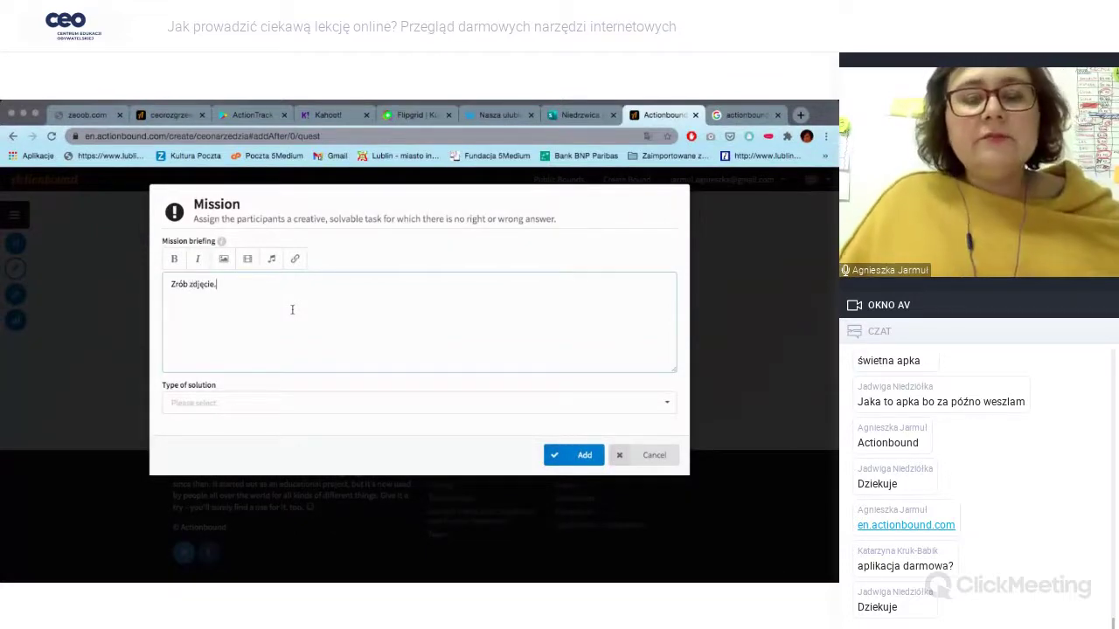
Set the mission's type of solution to Upload picture, with Camera as the source.
left_click(252, 410)
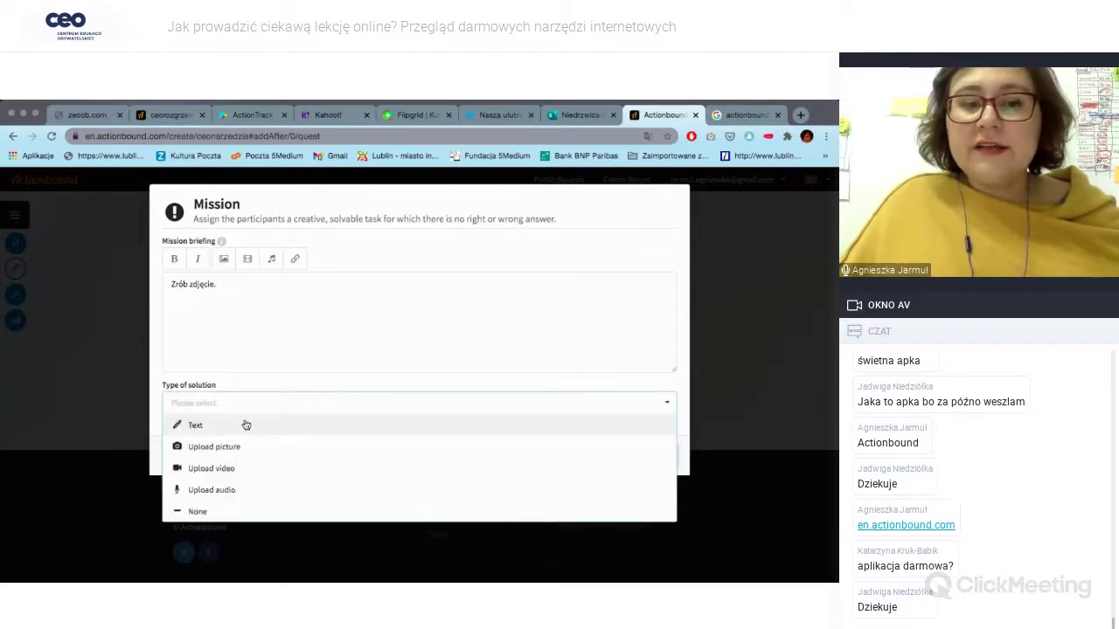
left_click(228, 513)
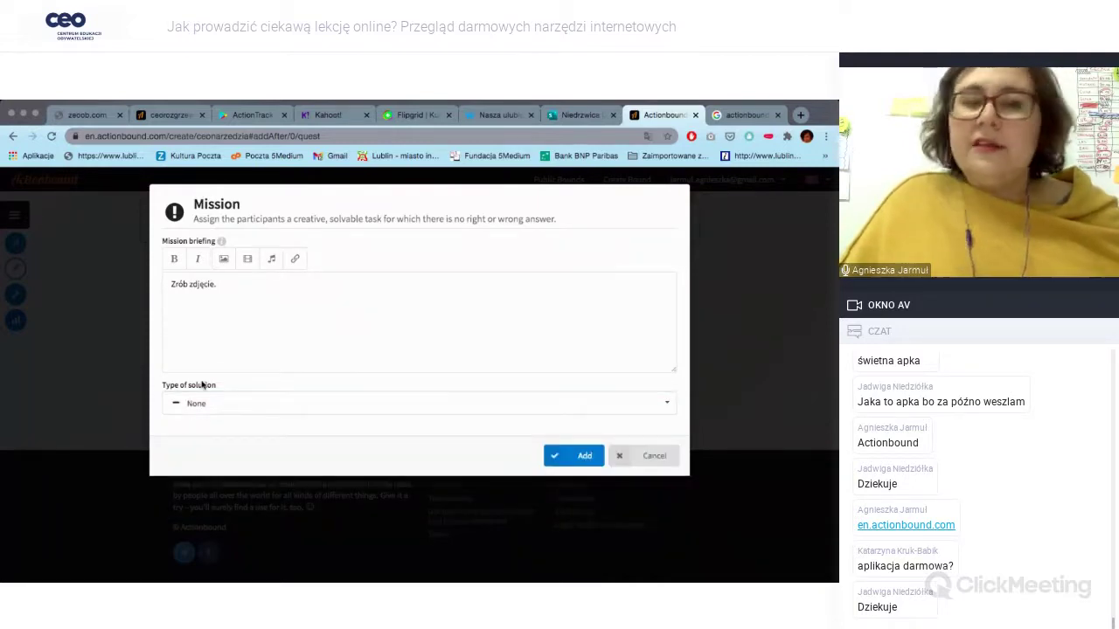
left_click(226, 404)
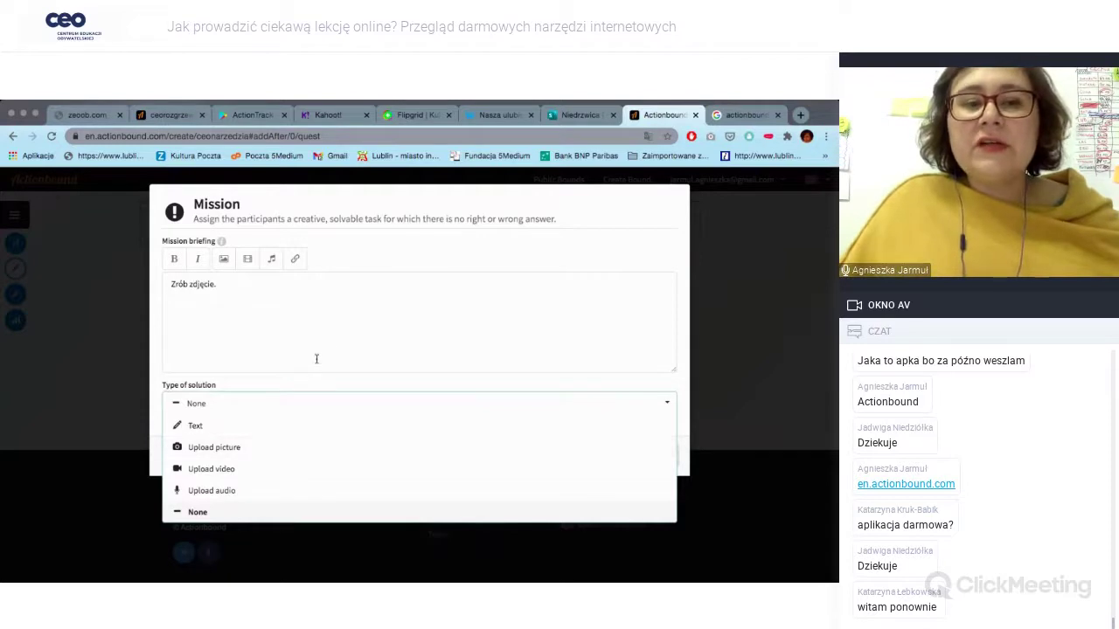
left_click(207, 447)
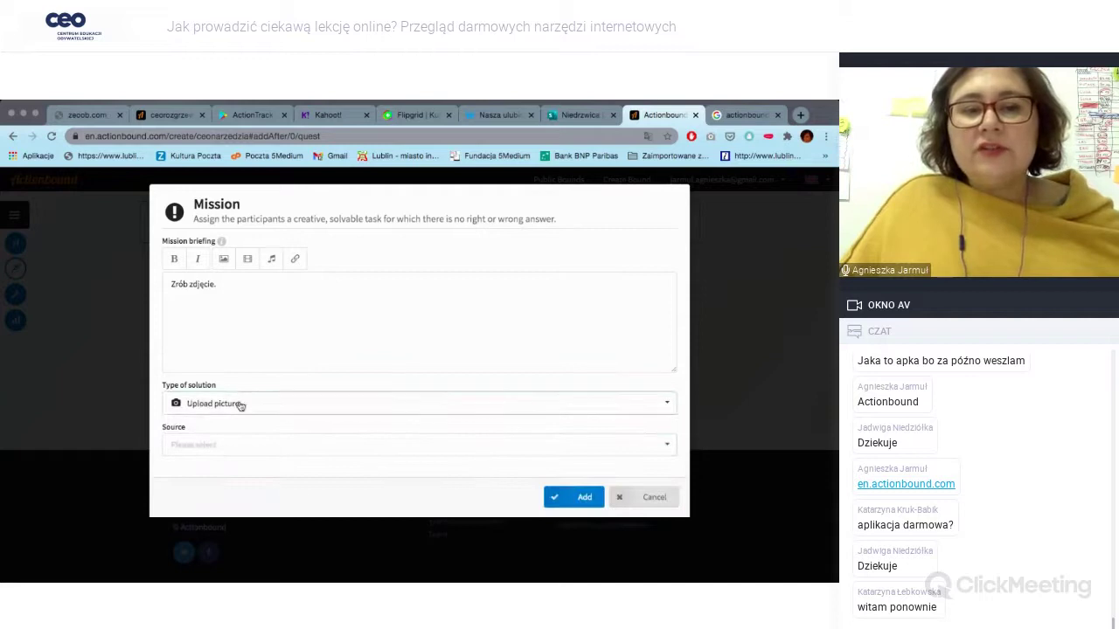
left_click(231, 445)
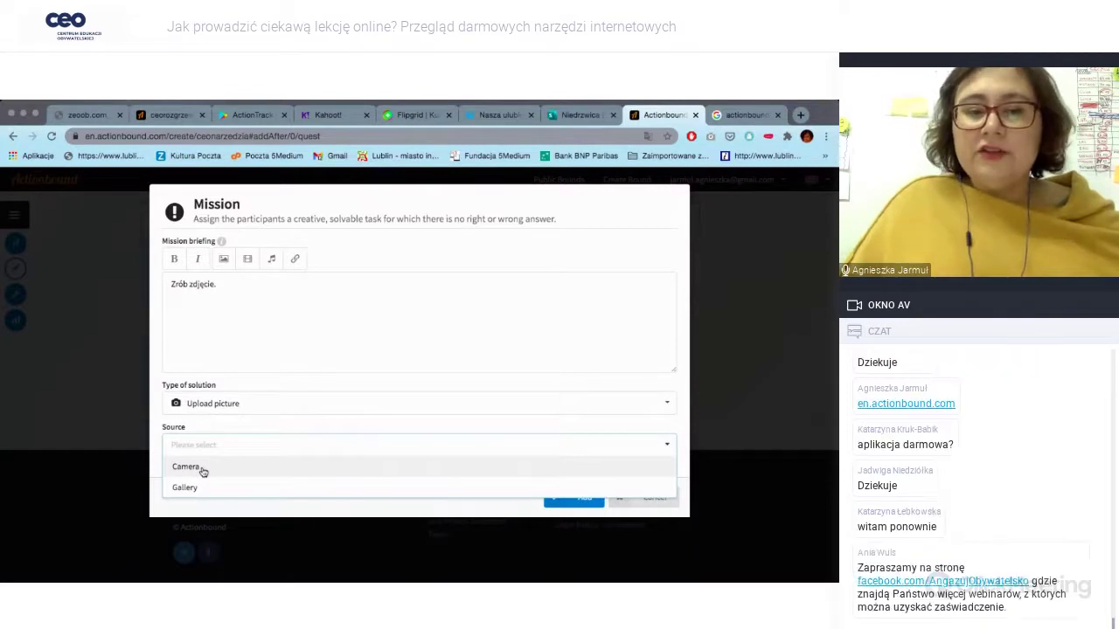
left_click(203, 472)
Insert the black dog photo from the Media Library on a new line below the briefing text.
left_click(230, 289)
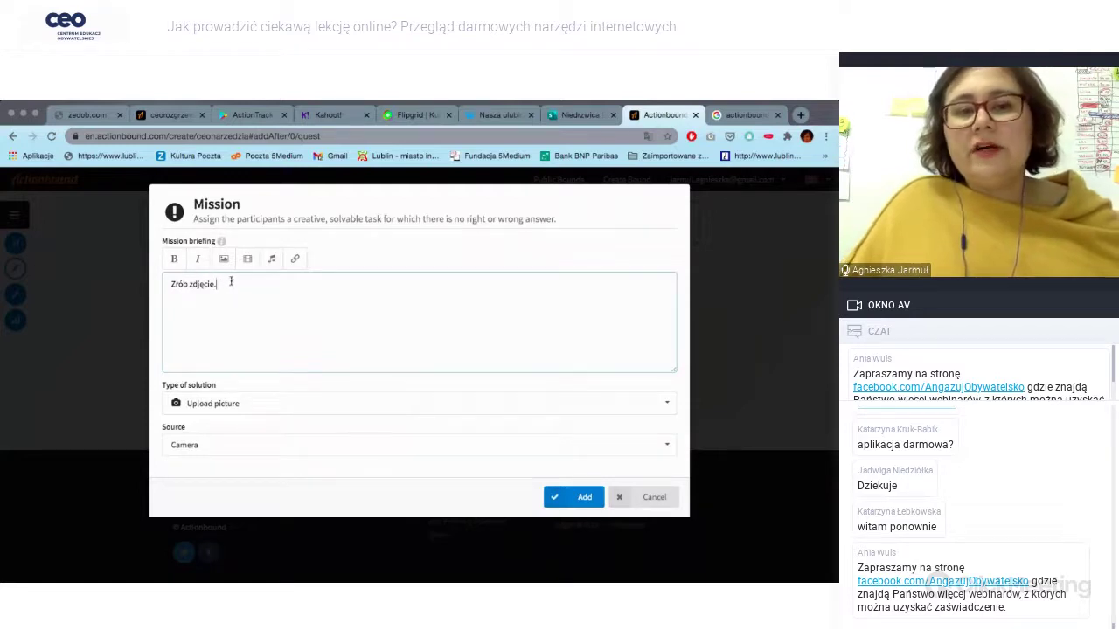
key("Return")
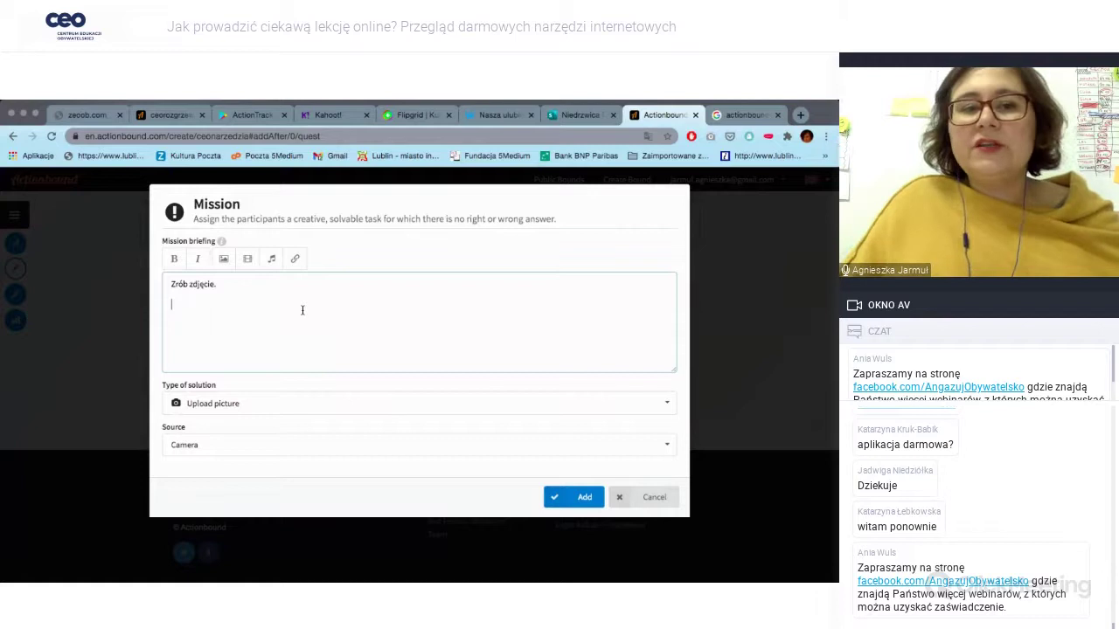
left_click(224, 260)
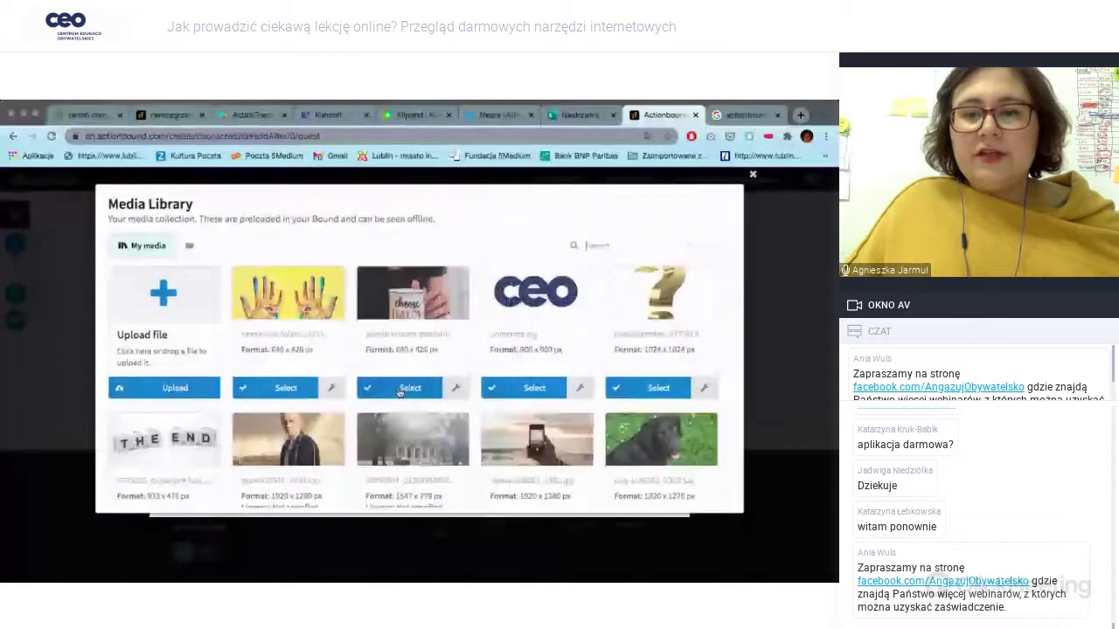
scroll(400, 393, "down", 1)
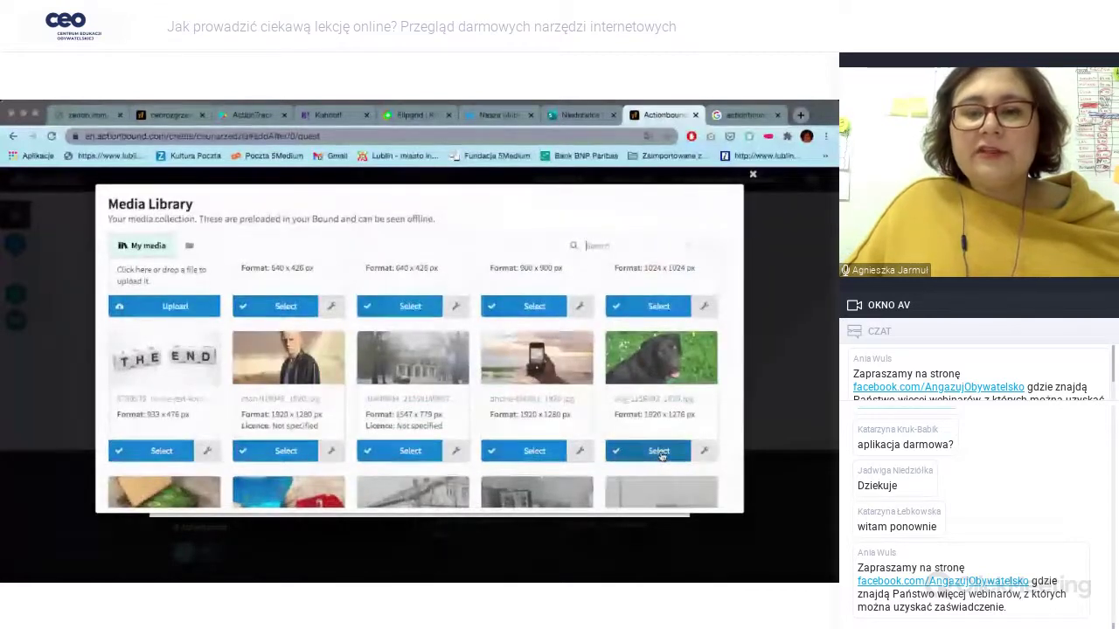
left_click(659, 451)
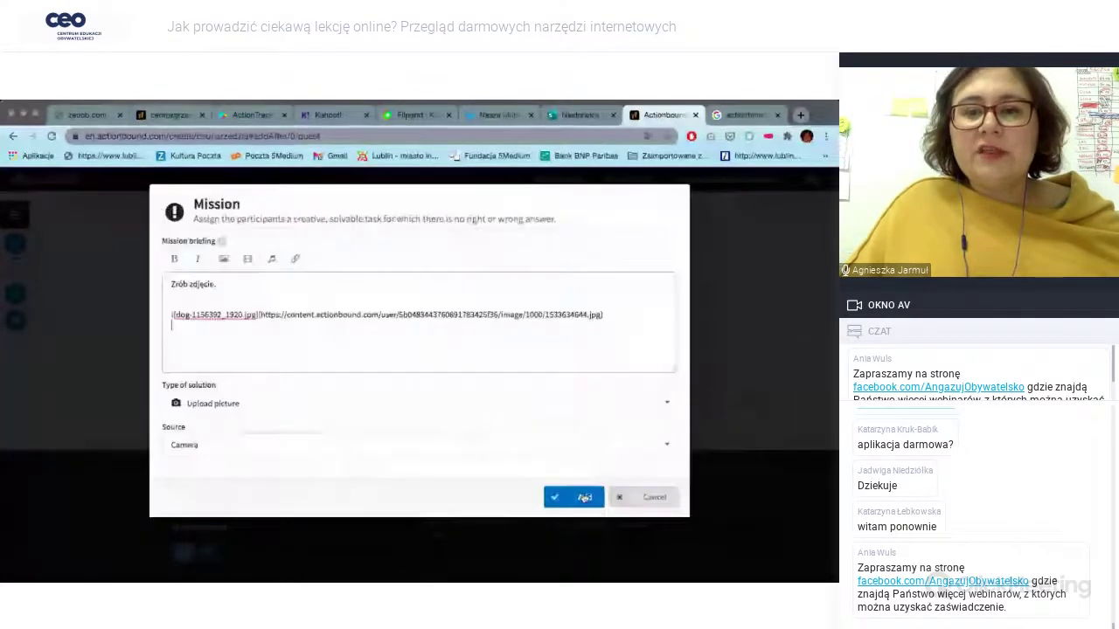
Highlight the dog image's link in the briefing to point it out, and add the mission to the Bound.
triple_click(179, 318)
left_click(616, 308)
triple_click(616, 313)
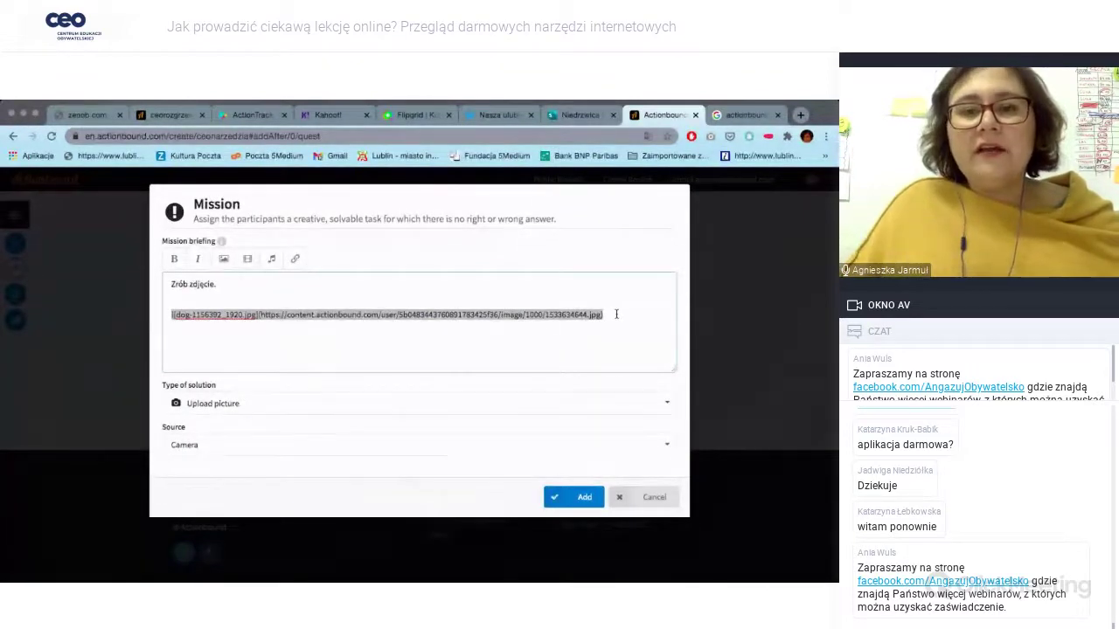
left_click(471, 286)
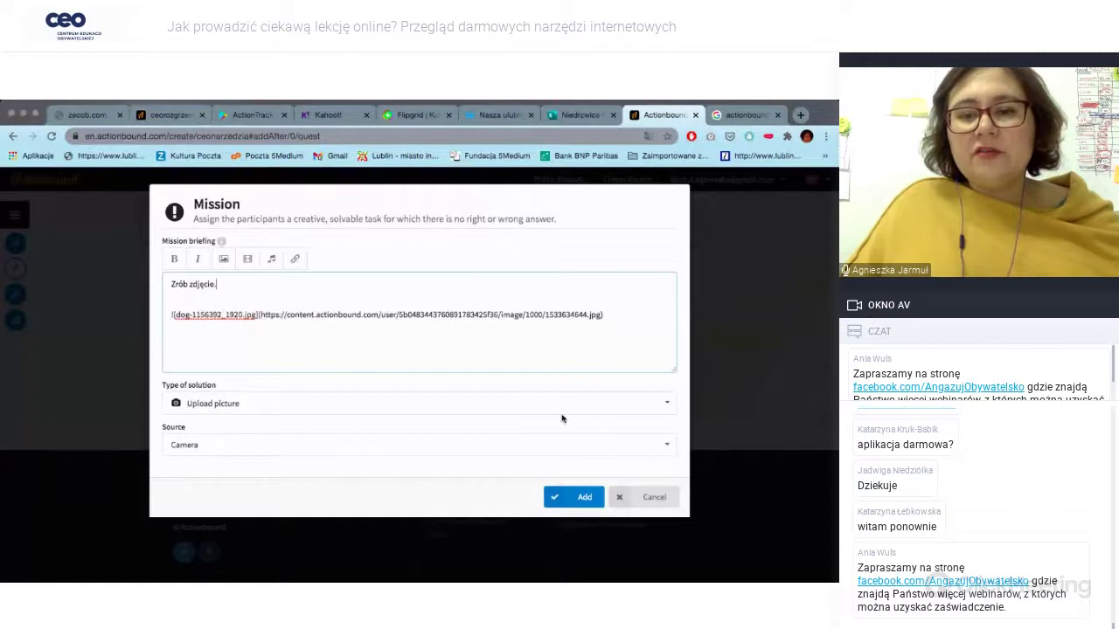
left_click(582, 498)
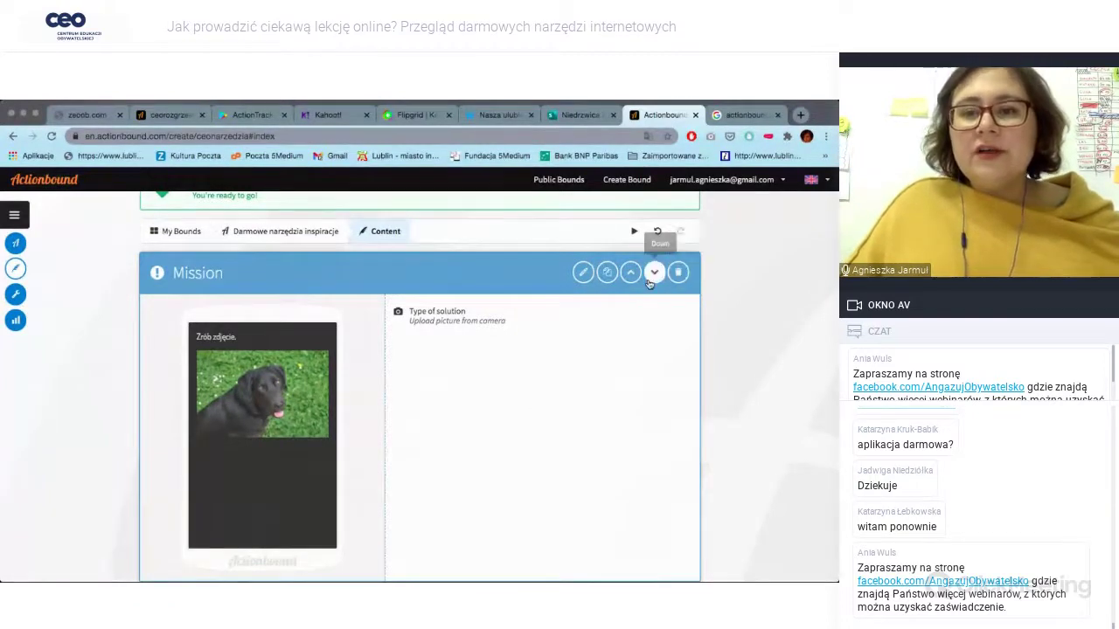
Edit the mission's briefing text to read "Zrób fajne zdjęcie." above the dog image and save the mission.
left_click(584, 272)
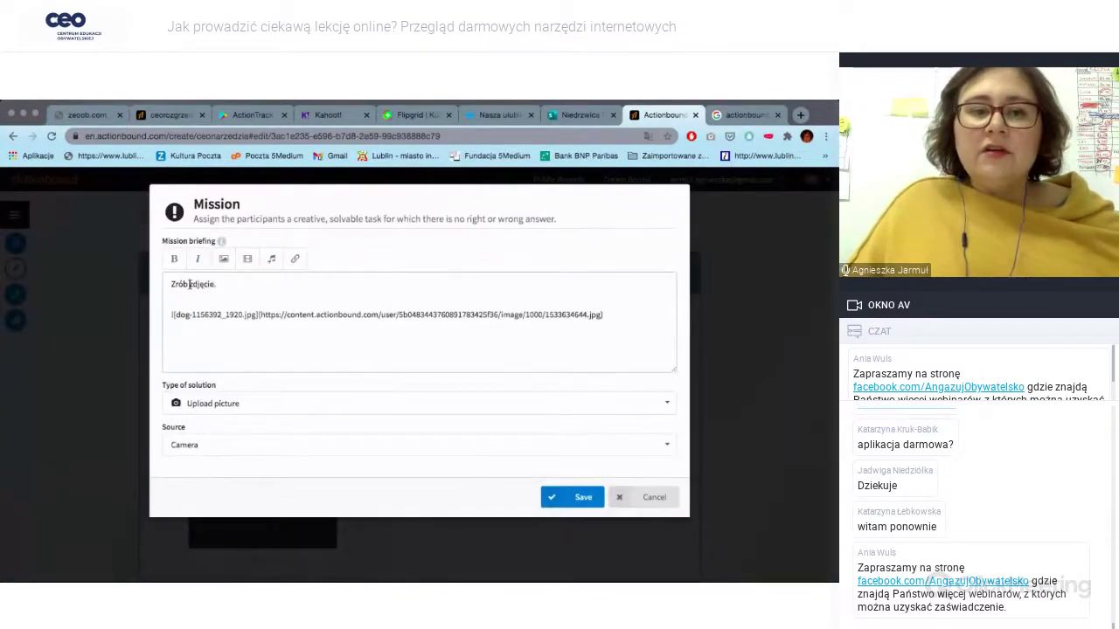
left_click(221, 284)
key("Return")
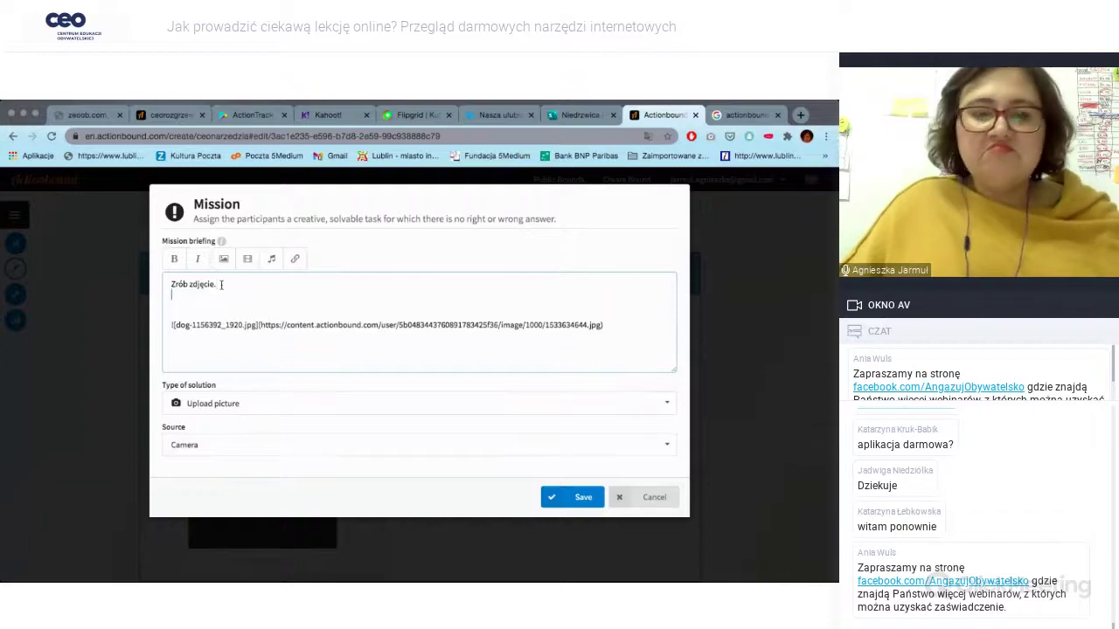
left_click(189, 284)
type("fajne")
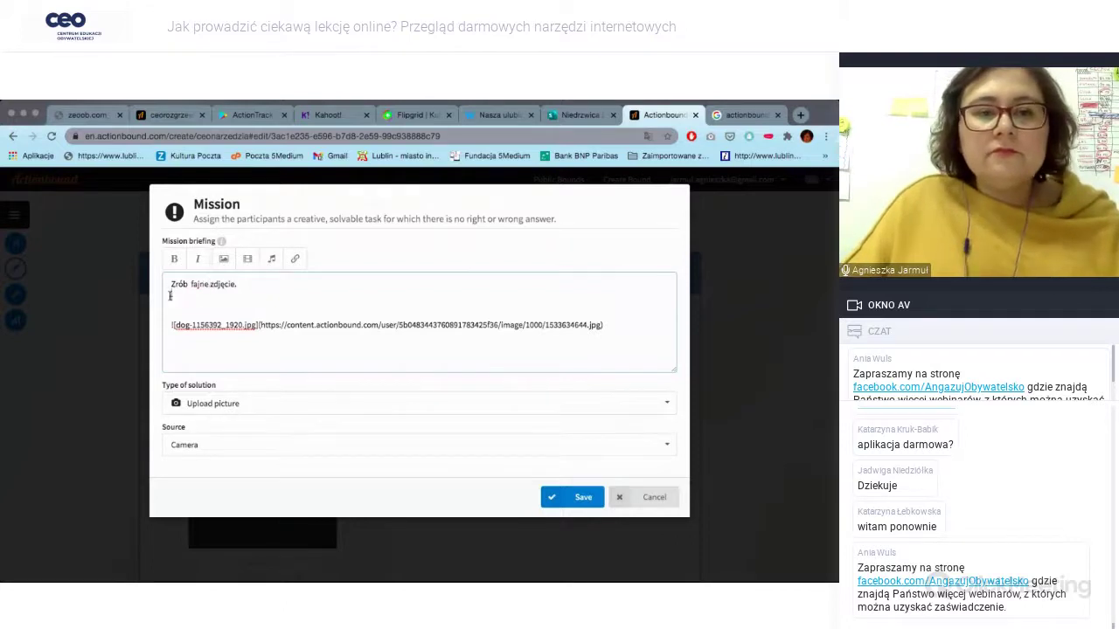
left_click(170, 296)
key("BackSpace")
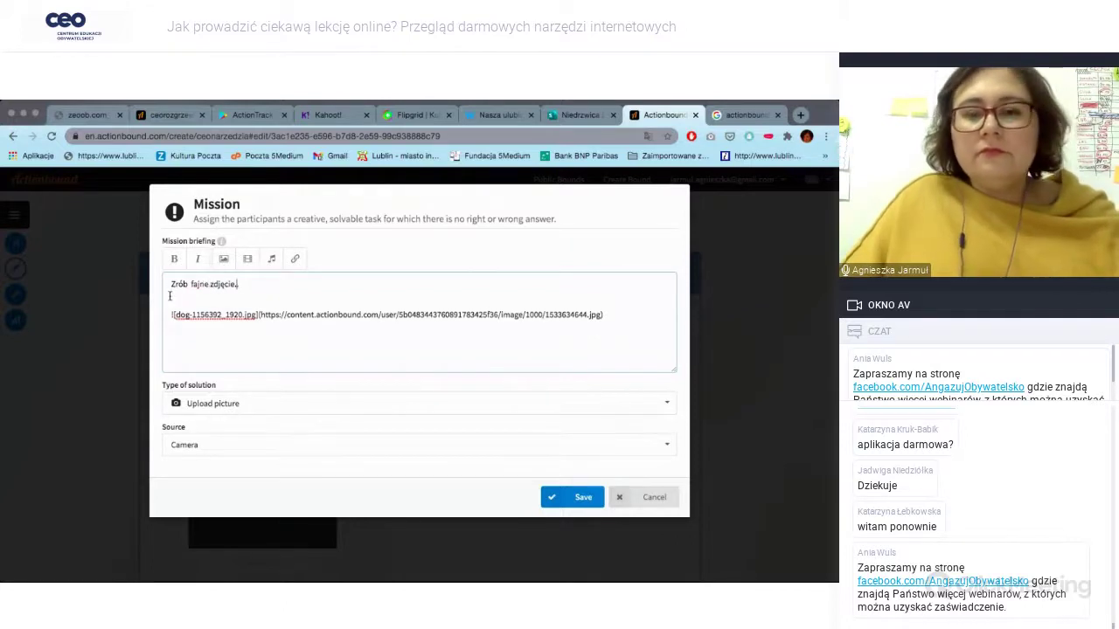
left_click(583, 497)
Add an Information element below the mission with the content "ffssddsdfs".
scroll(420, 350, "down", 3)
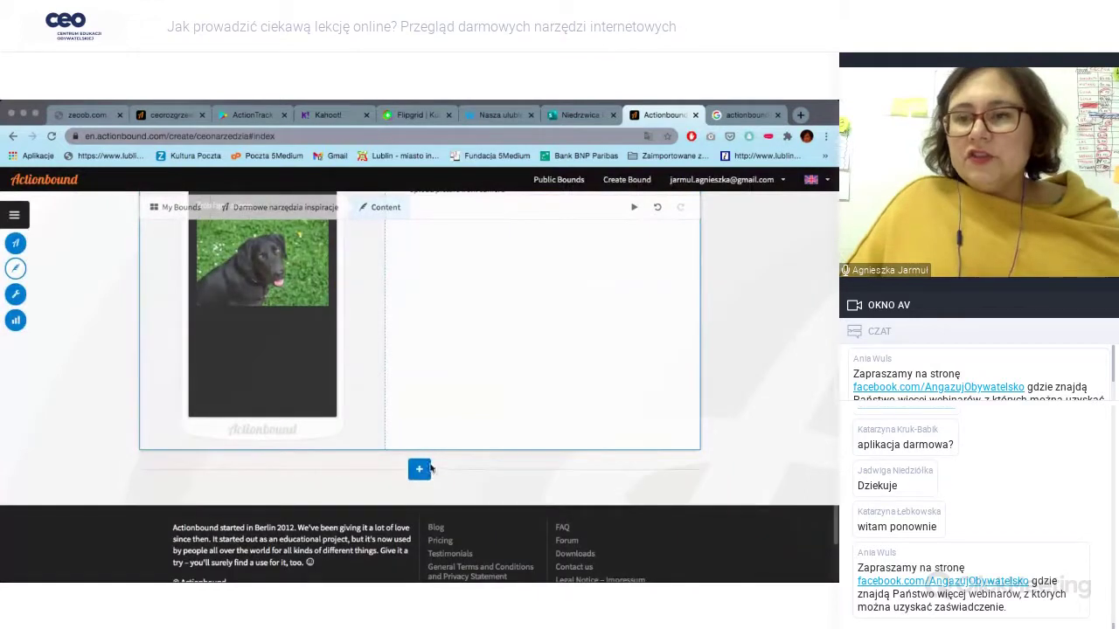
left_click(420, 471)
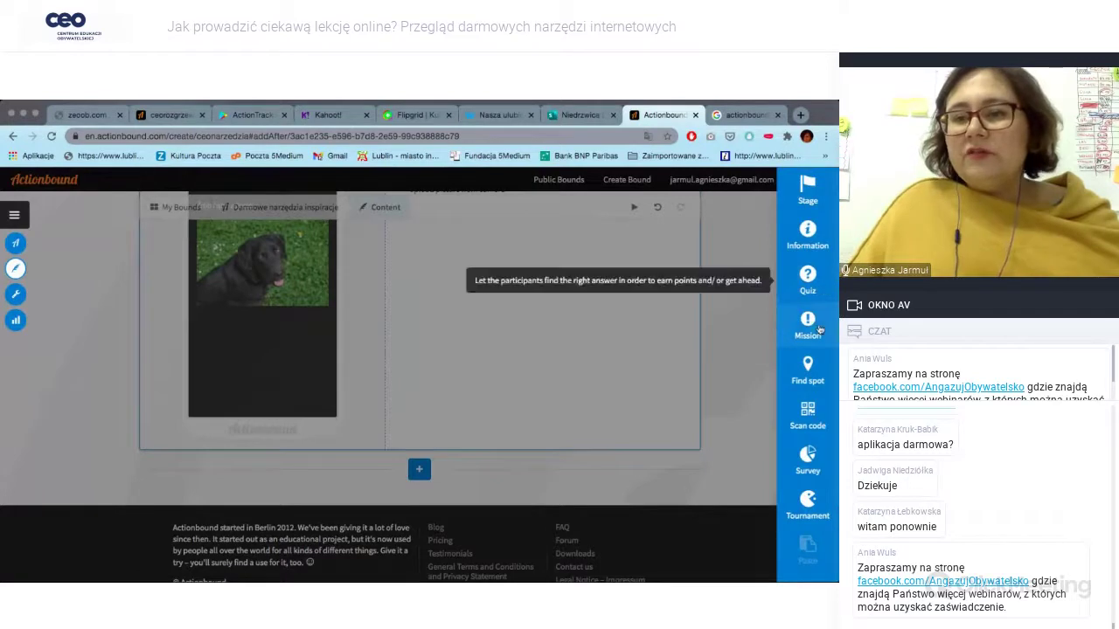
mouse_move(819, 318)
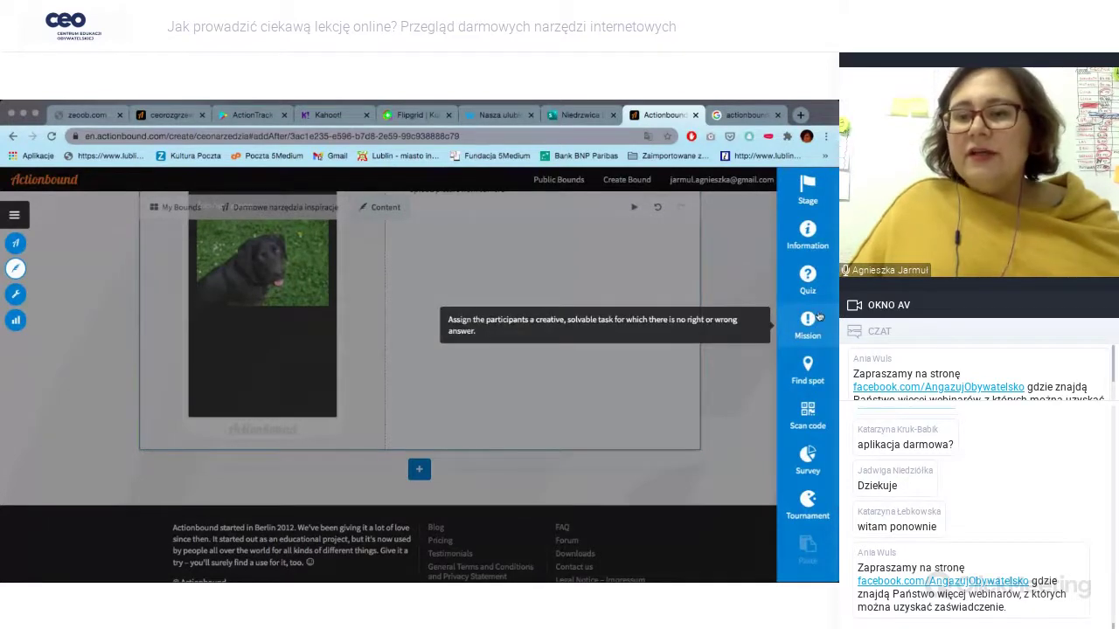
mouse_move(813, 373)
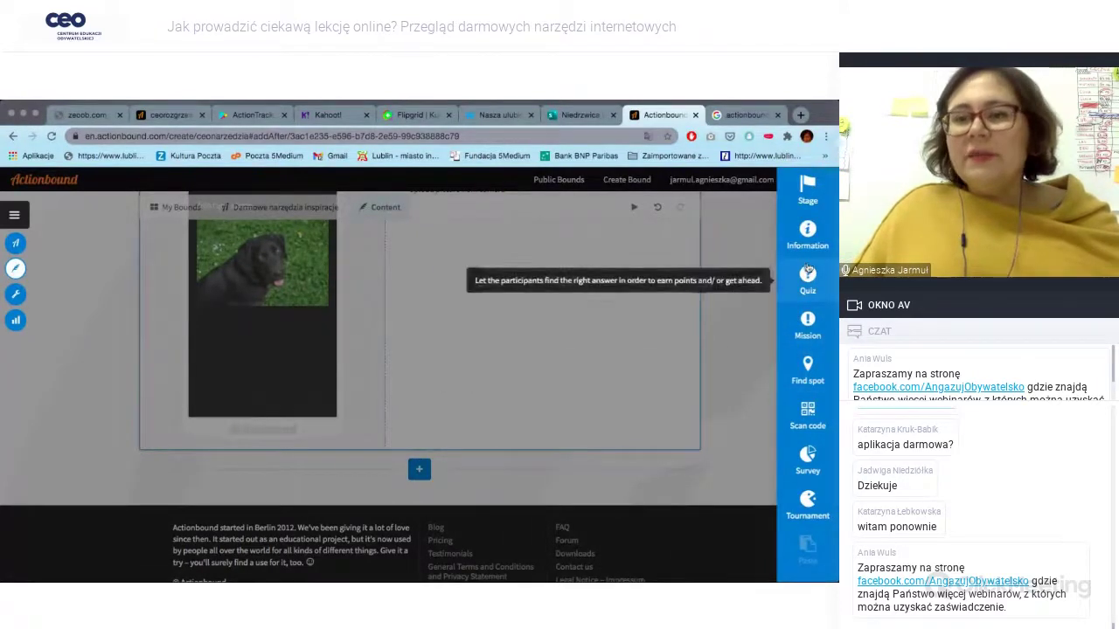
left_click(808, 238)
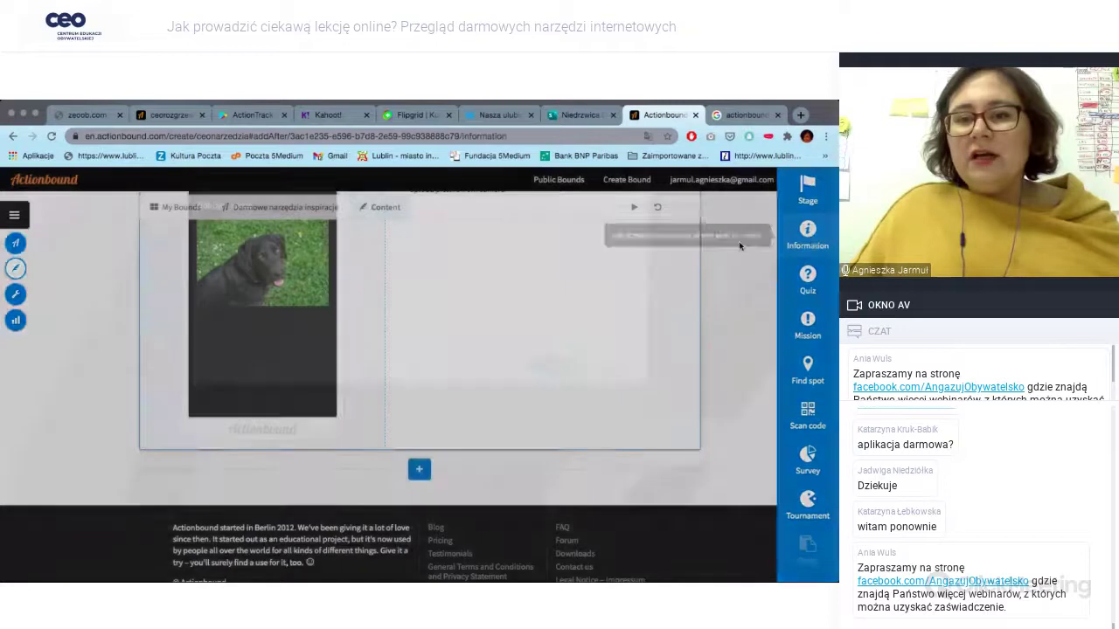
left_click(385, 295)
type("ffssddsdfs")
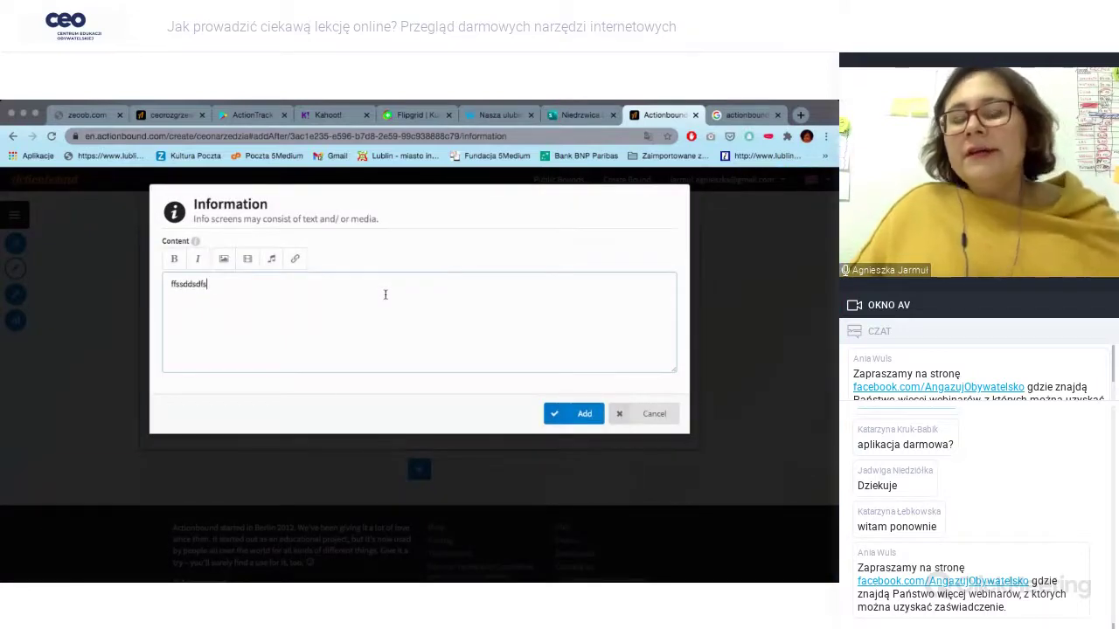
left_click(585, 414)
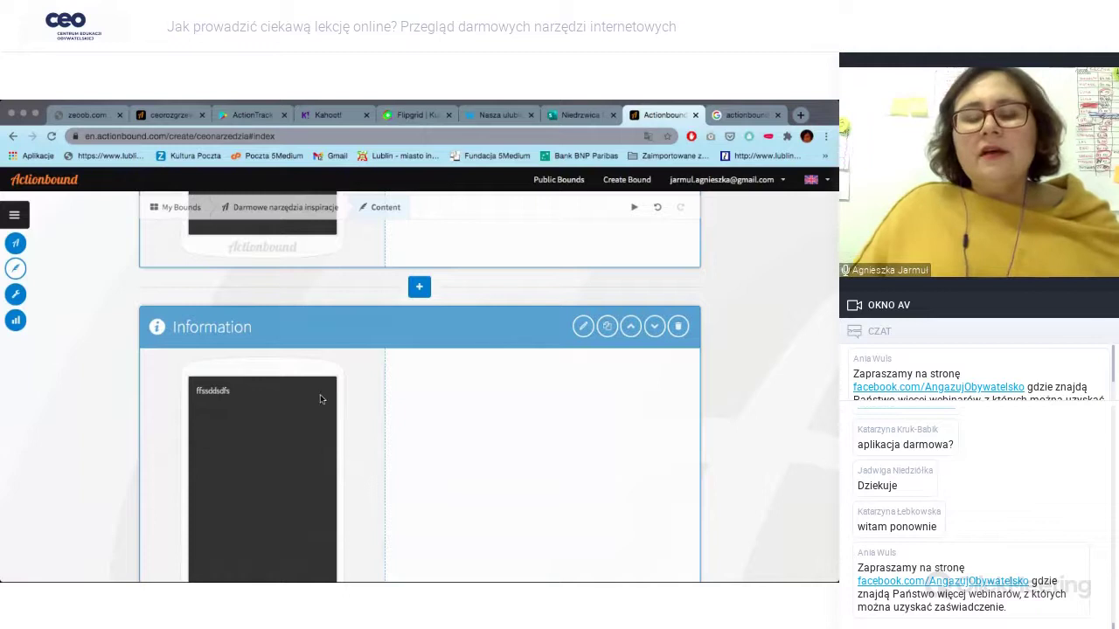
Move the Information element up so that it precedes the mission.
scroll(354, 383, "down", 1)
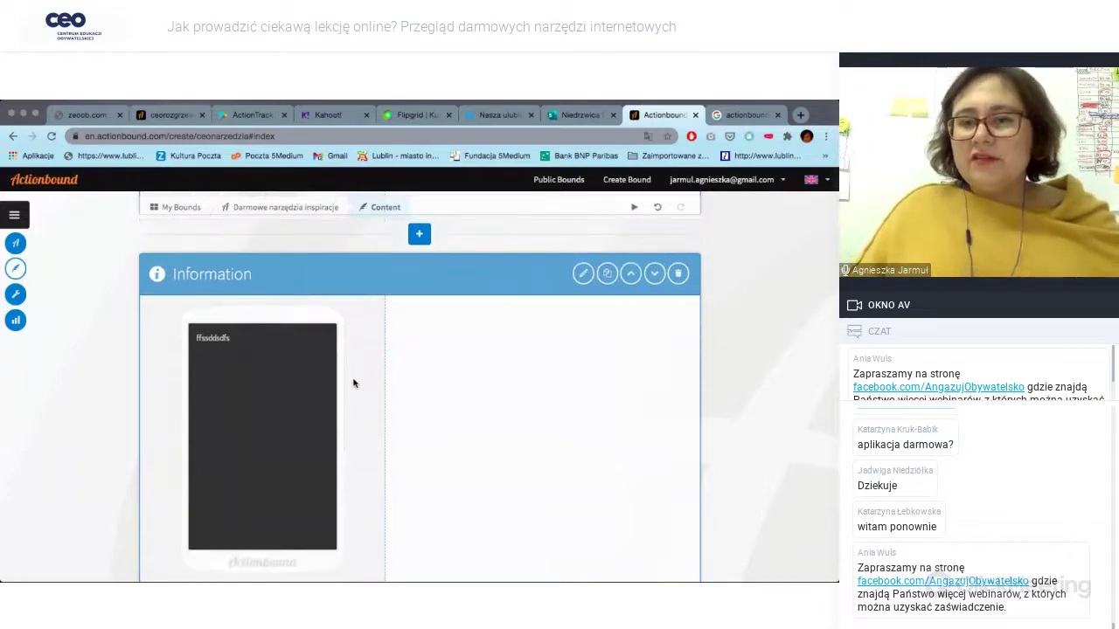
scroll(354, 383, "down", 2)
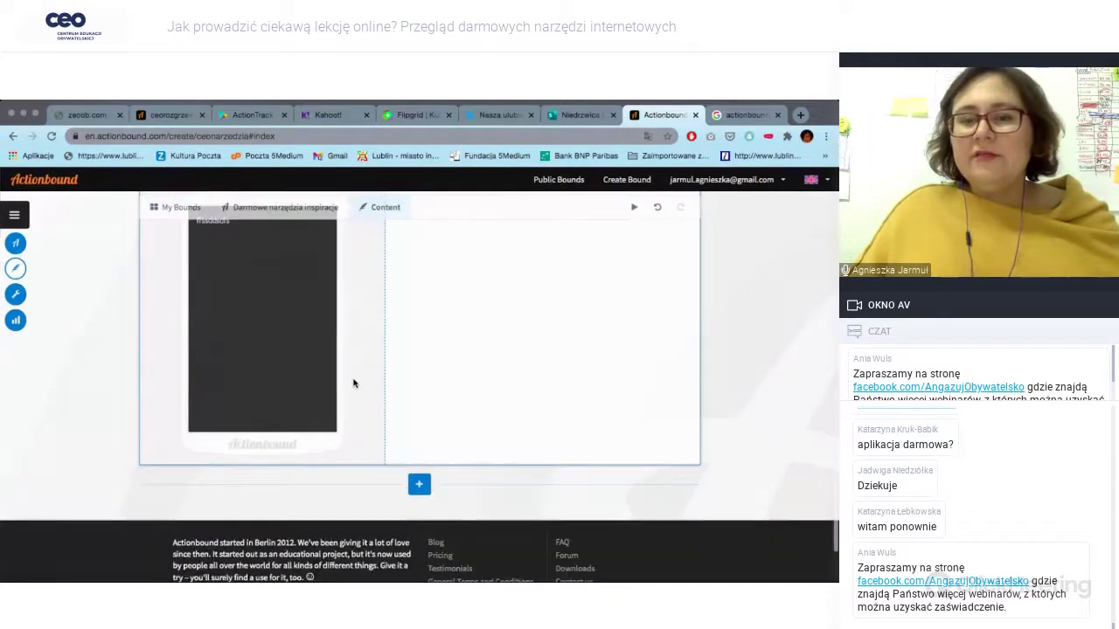
scroll(574, 320, "up", 3)
left_click(630, 331)
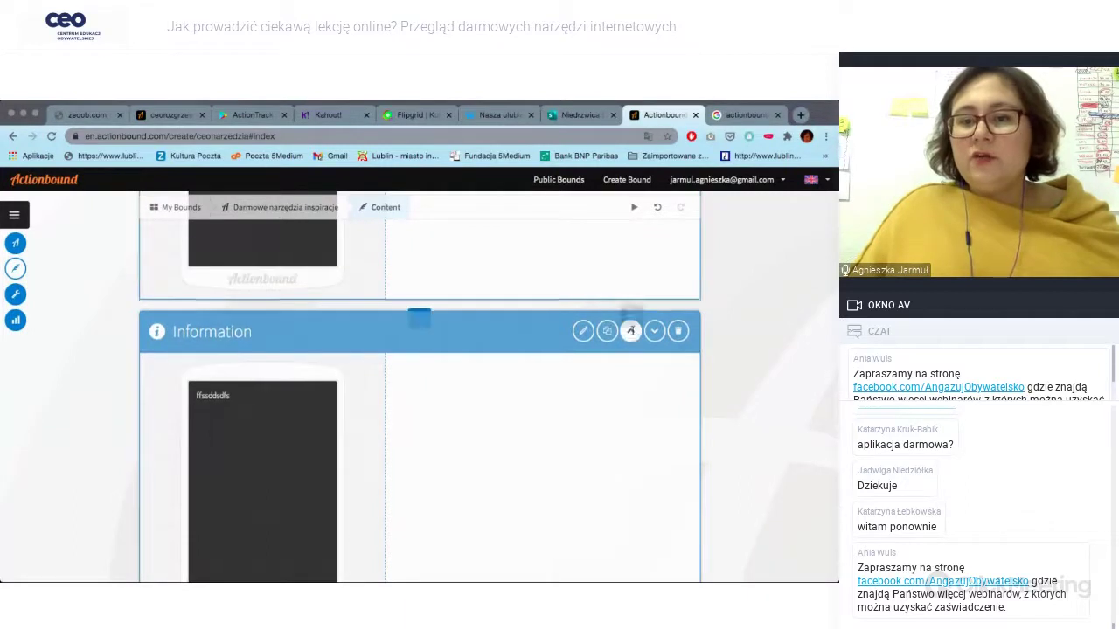
Start a Quiz element below the mission and set its points to 6.
scroll(467, 445, "down", 5)
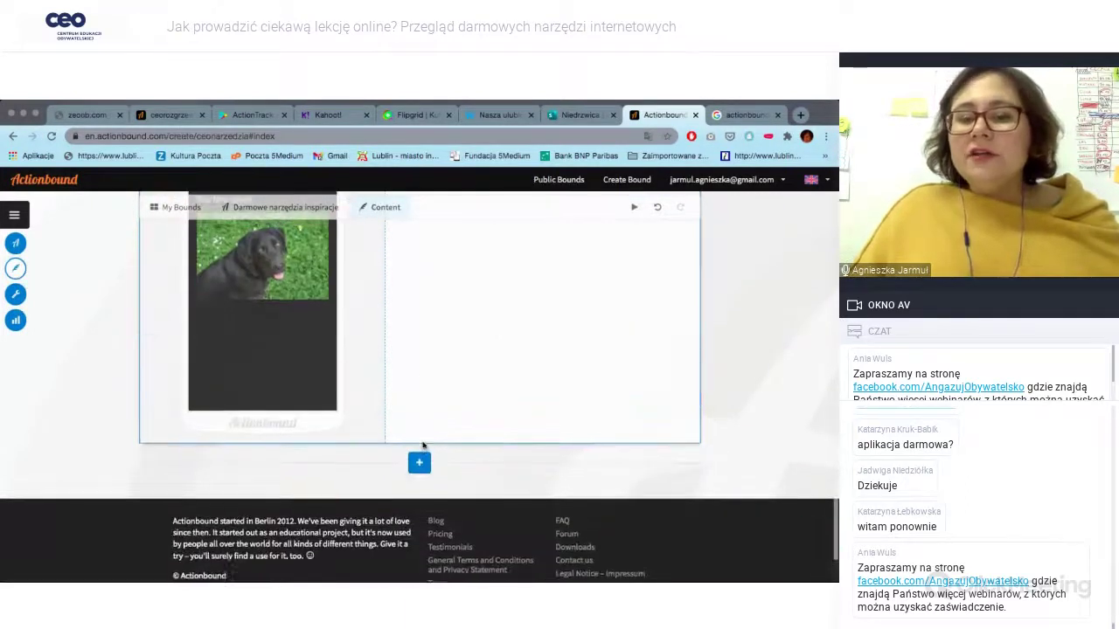
left_click(419, 478)
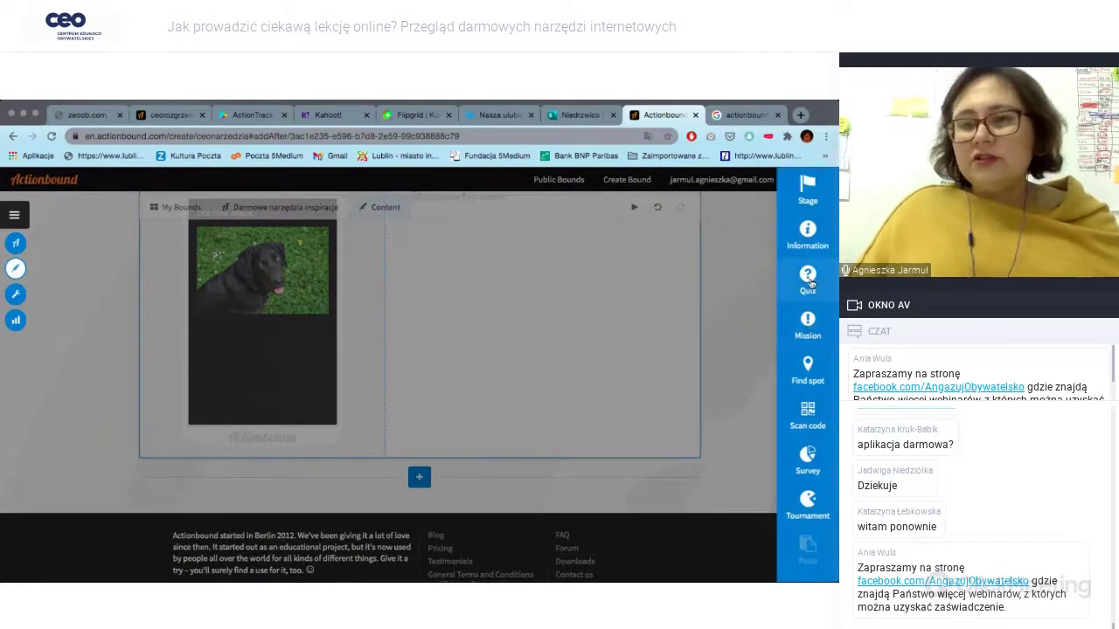
left_click(808, 280)
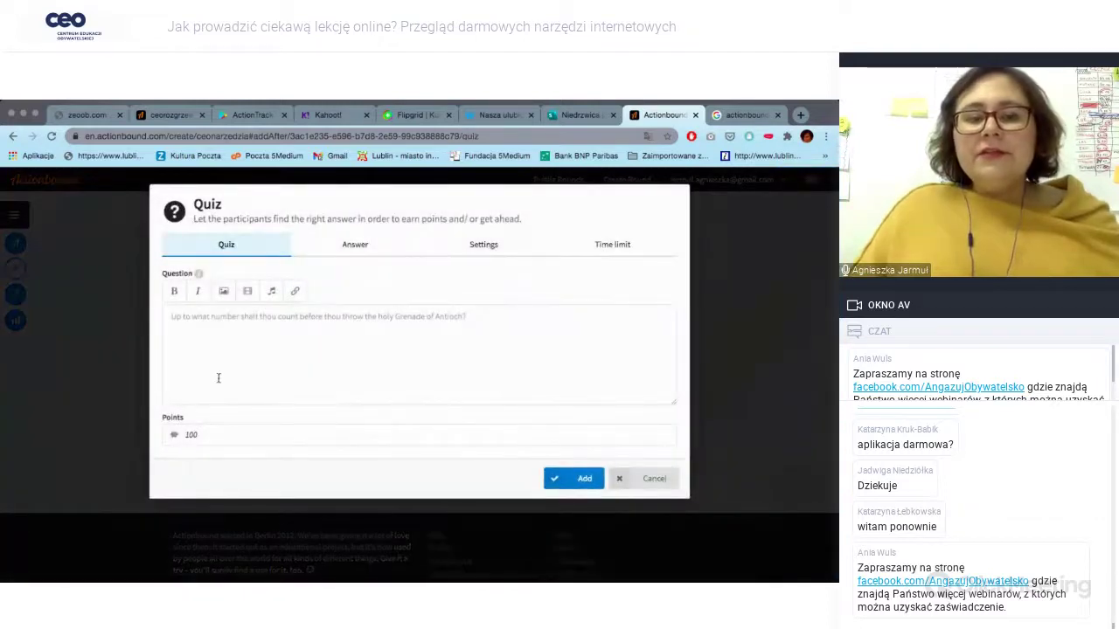
left_click(217, 438)
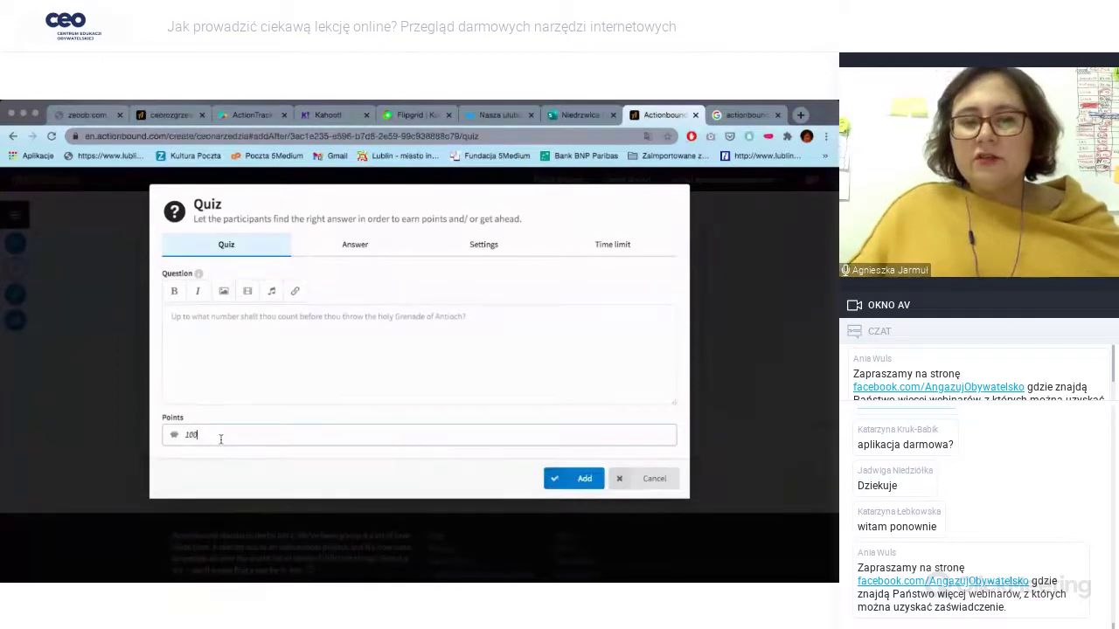
key("BackSpace")
key("BackSpace")
key("BackSpace")
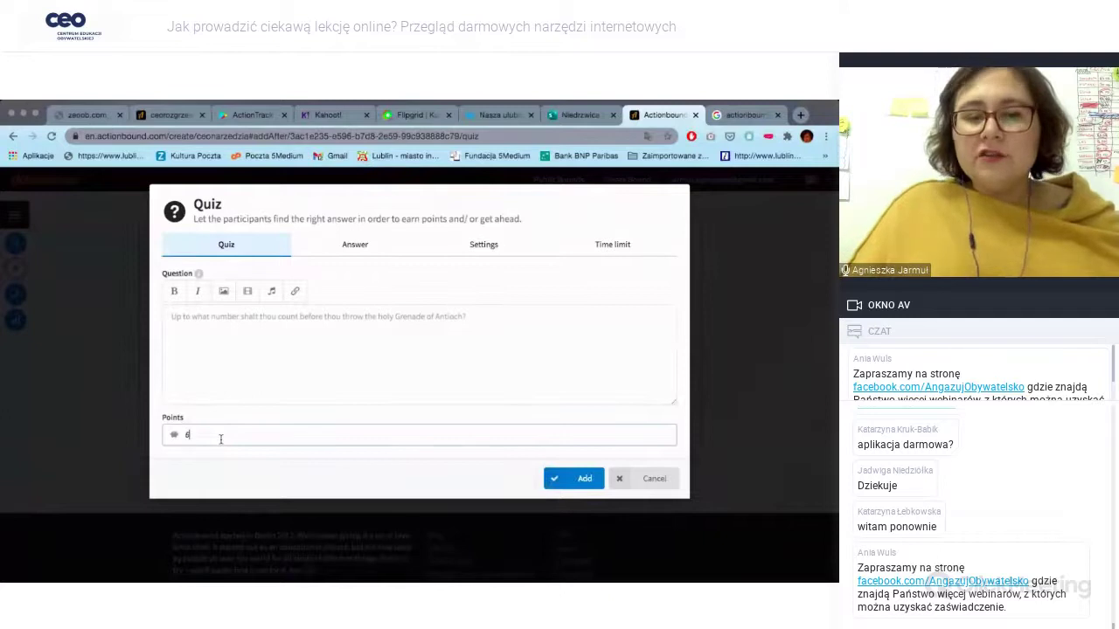
Enter the quiz question "Ile książek napisał Adam Mickiewicz?".
left_click(238, 380)
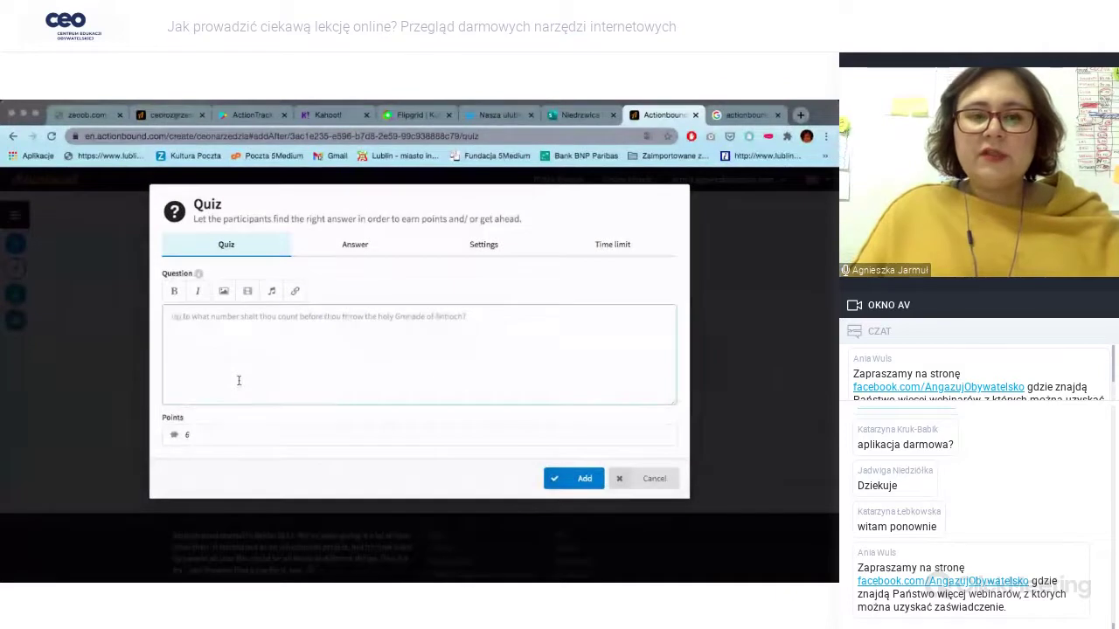
type("Ile")
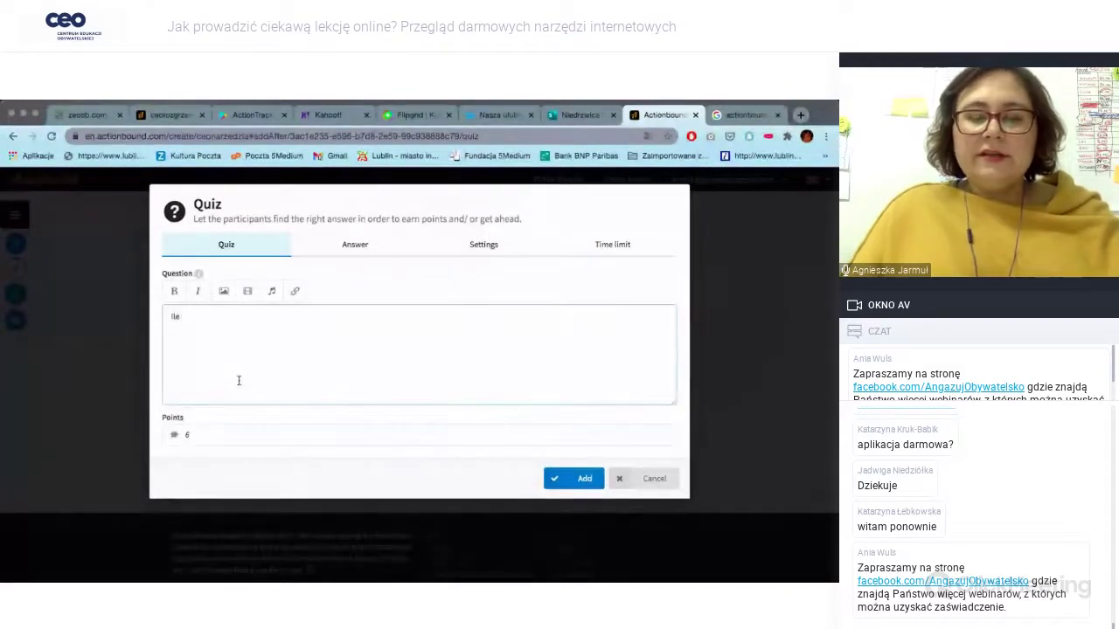
type(" lat")
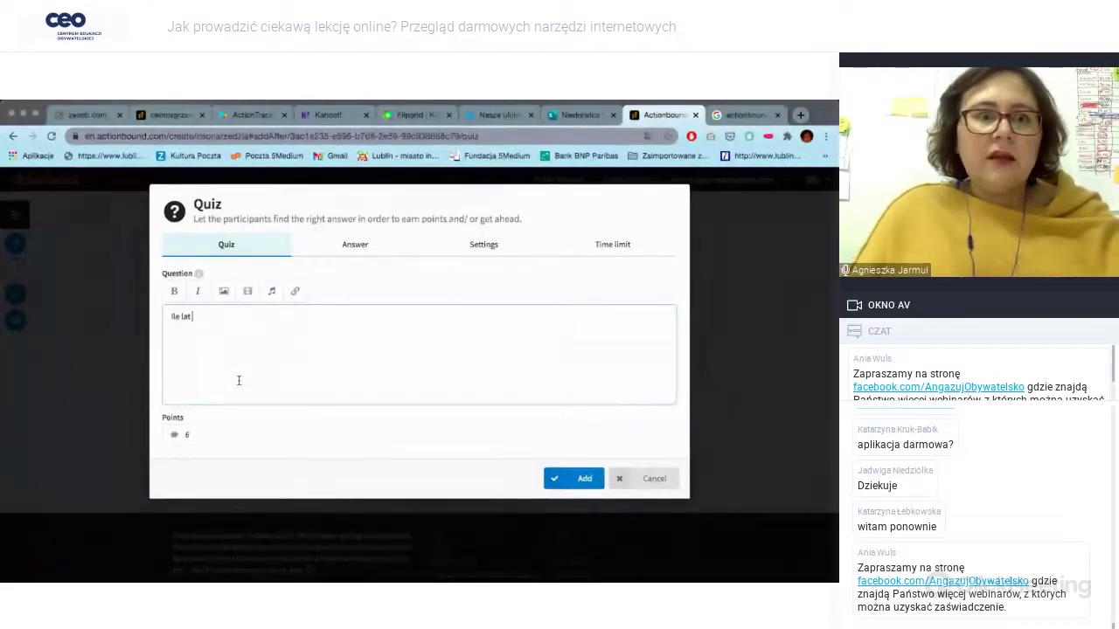
key("BackSpace")
key("BackSpace")
key("BackSpace")
type("książek napisał Adam ")
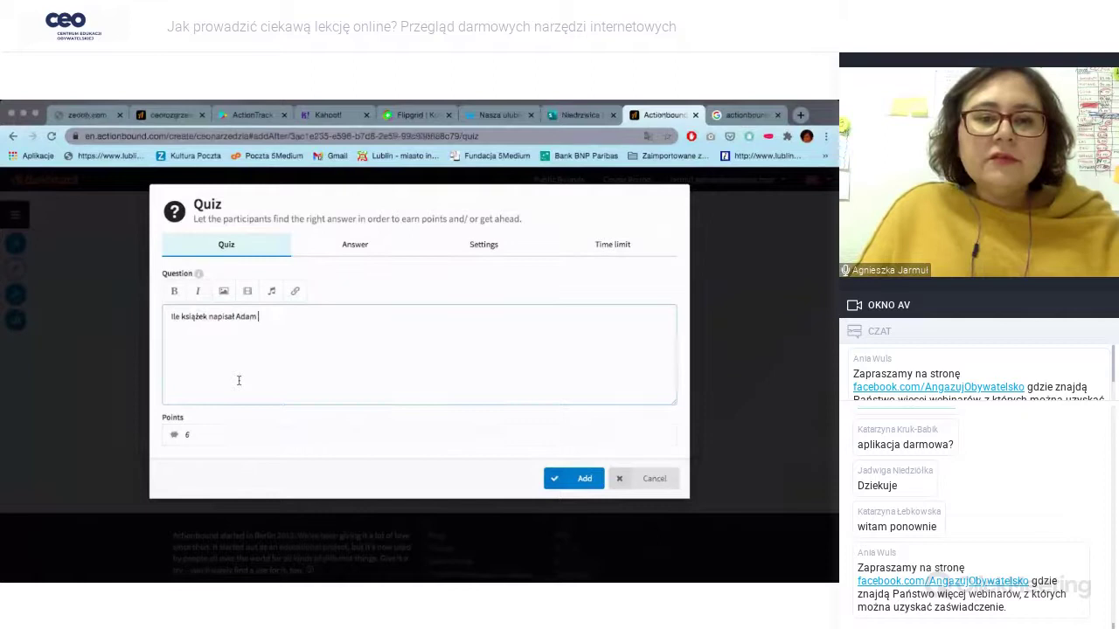
type("Mickiewicz?")
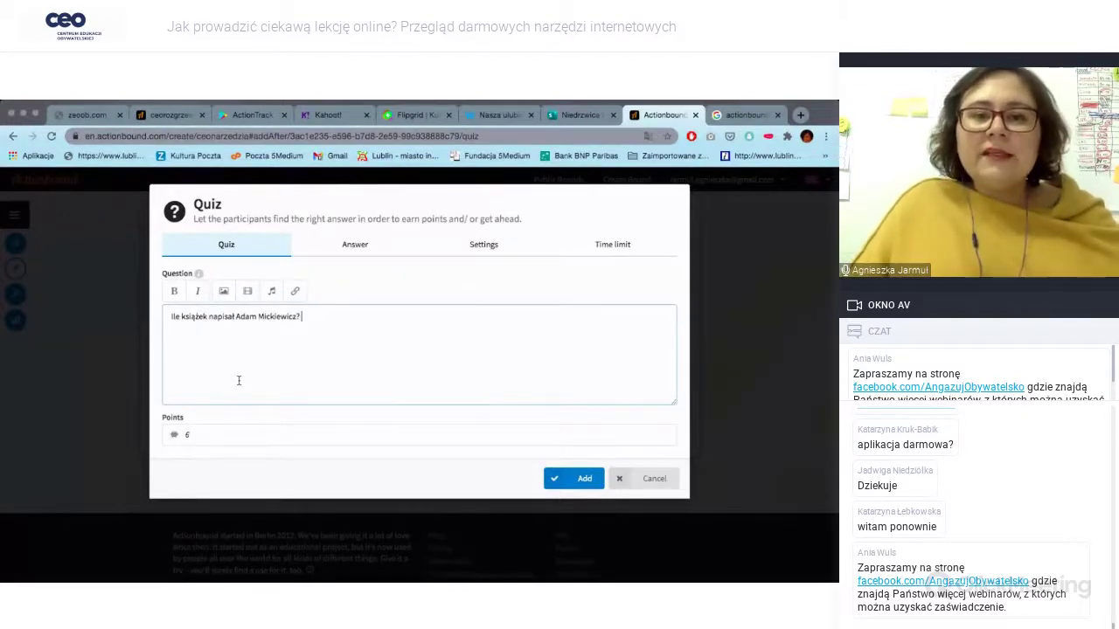
Set the quiz's answer mode to Multiple choice and create the answers 5, 3 and 20.
left_click(357, 251)
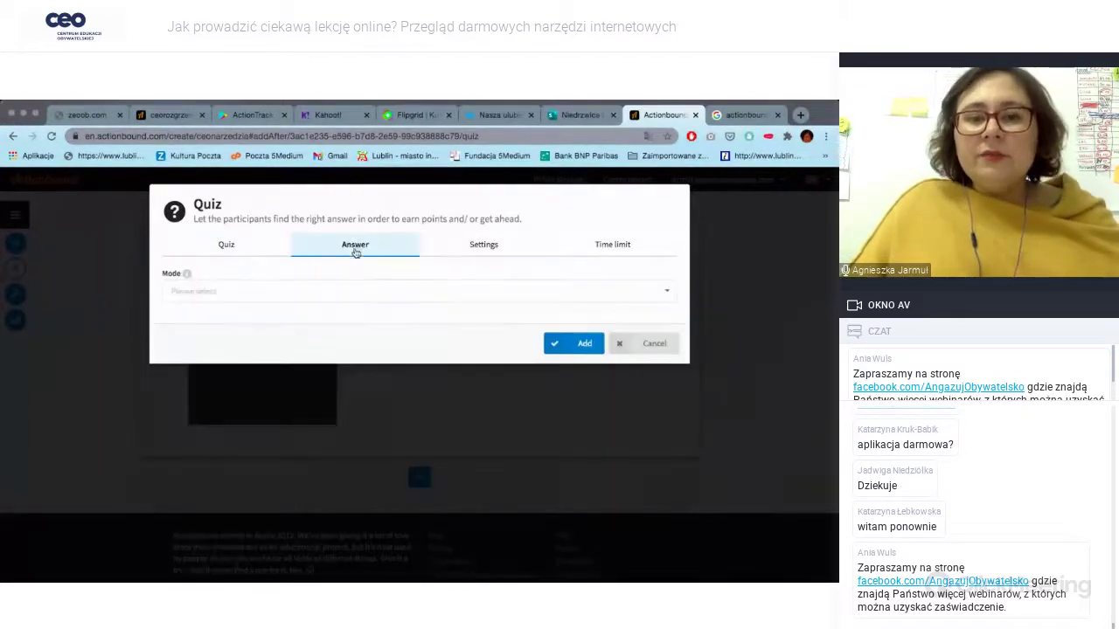
left_click(291, 301)
left_click(242, 336)
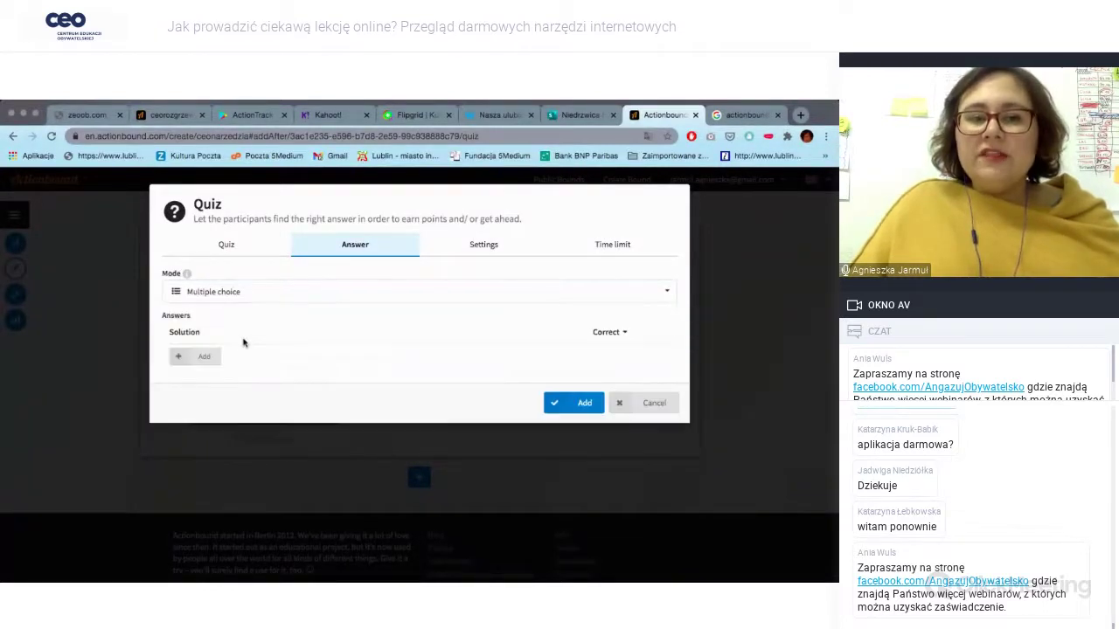
left_click(208, 357)
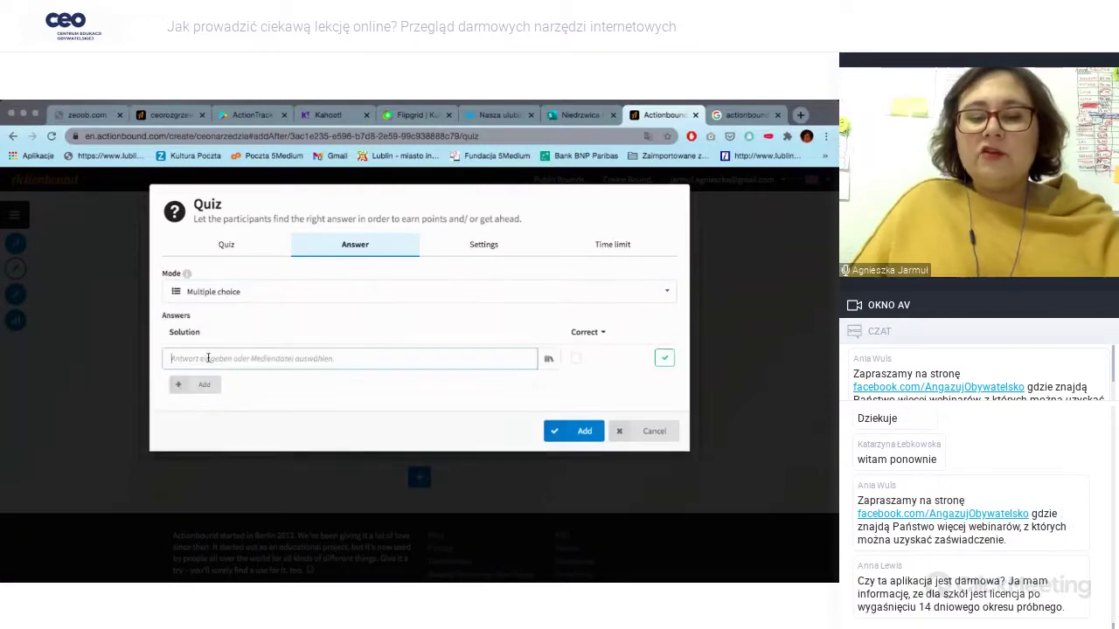
type("5")
left_click(200, 389)
type("3")
left_click(200, 411)
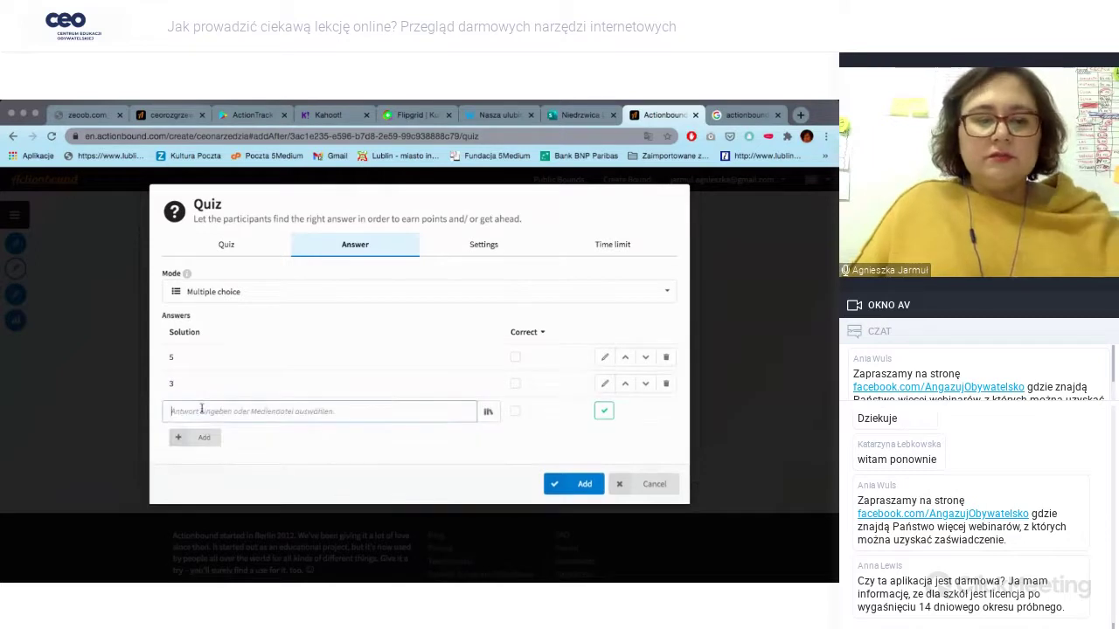
type("20")
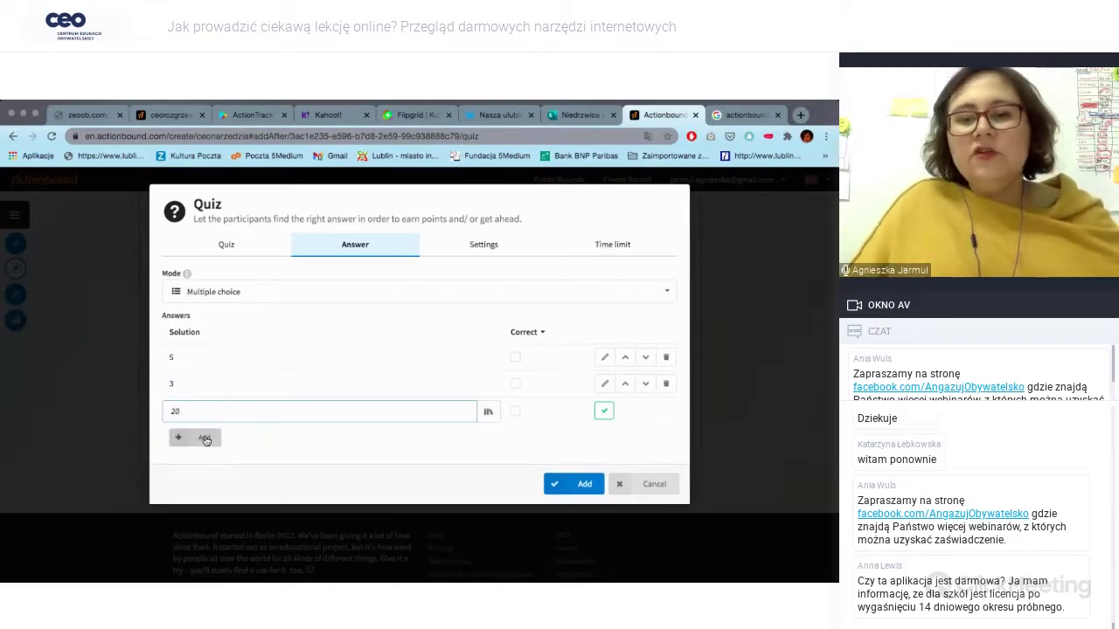
left_click(294, 455)
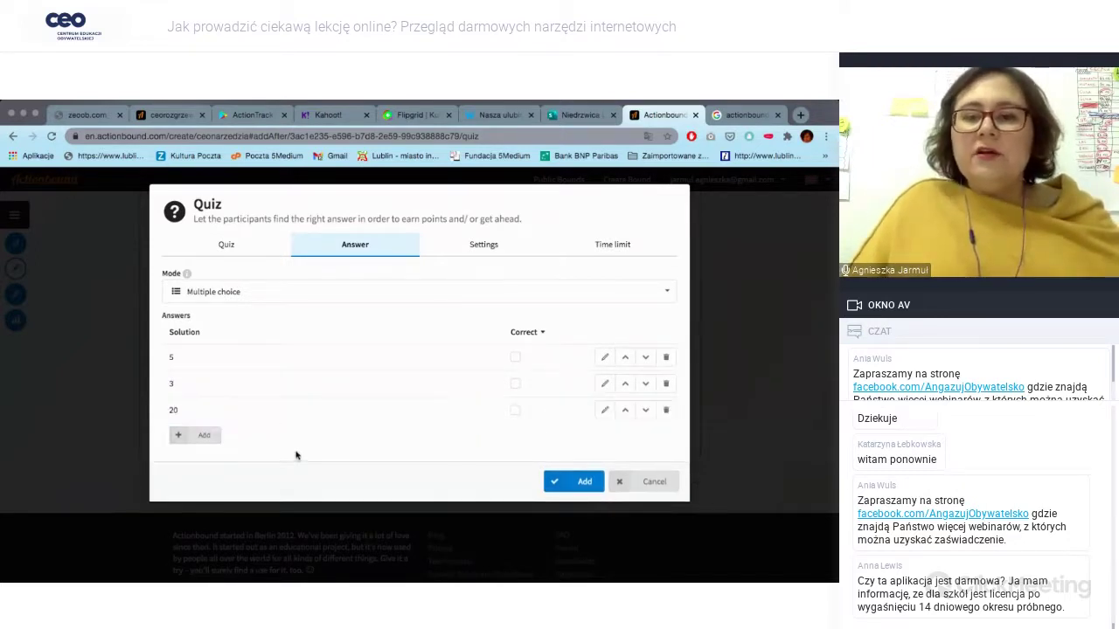
Mark the answer 3 as correct and add the quiz to the Bound.
left_click(515, 383)
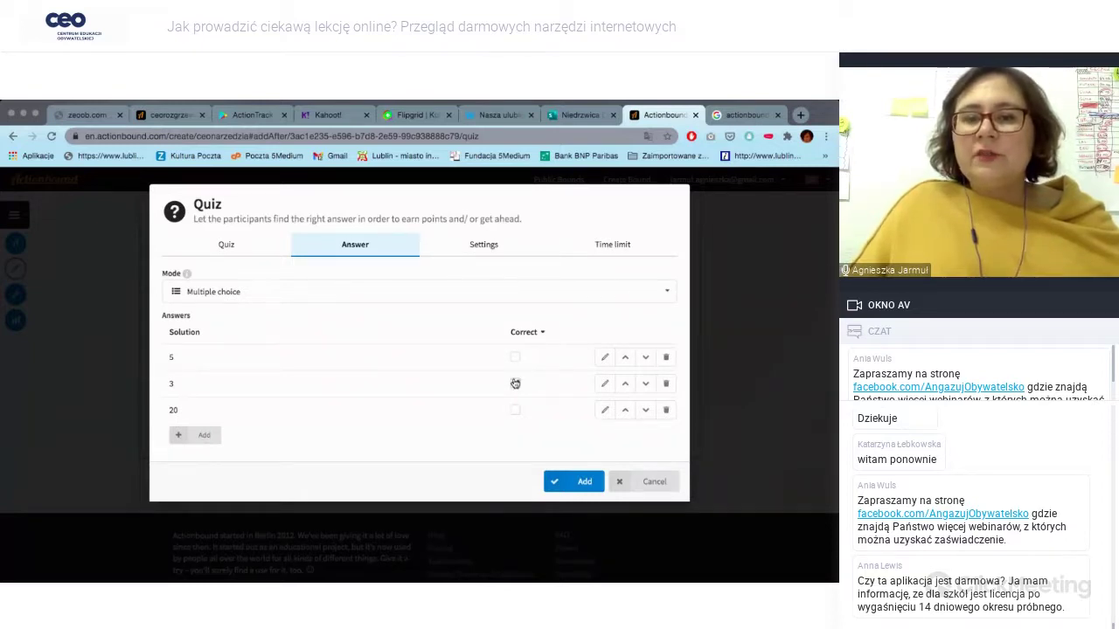
left_click(581, 482)
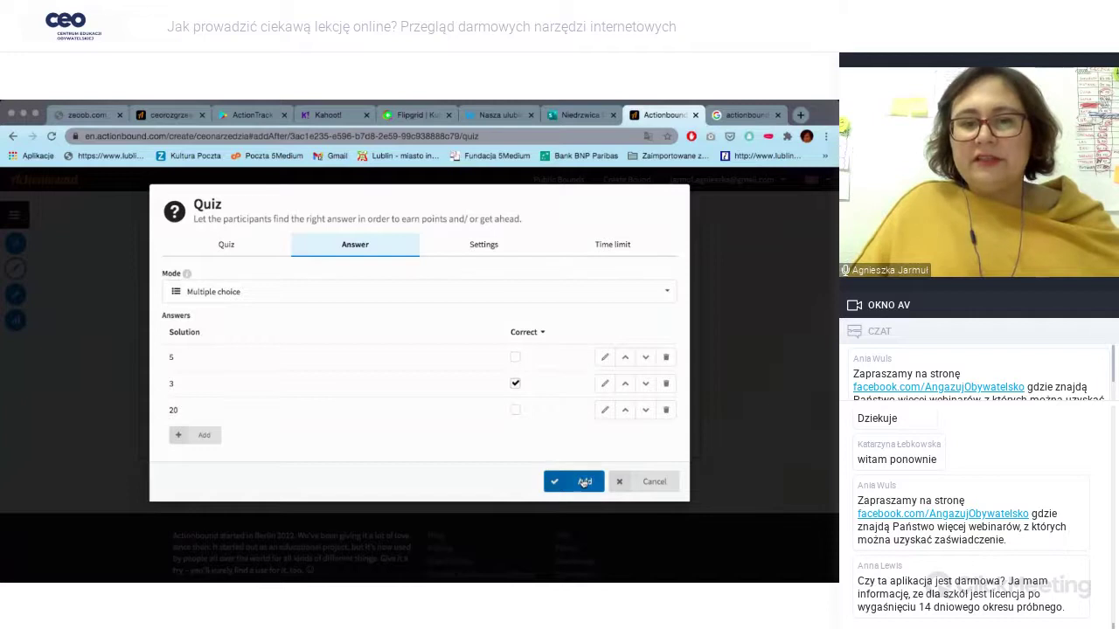
Start a second Quiz element below the first quiz, with "???" as its question.
scroll(417, 442, "down", 1)
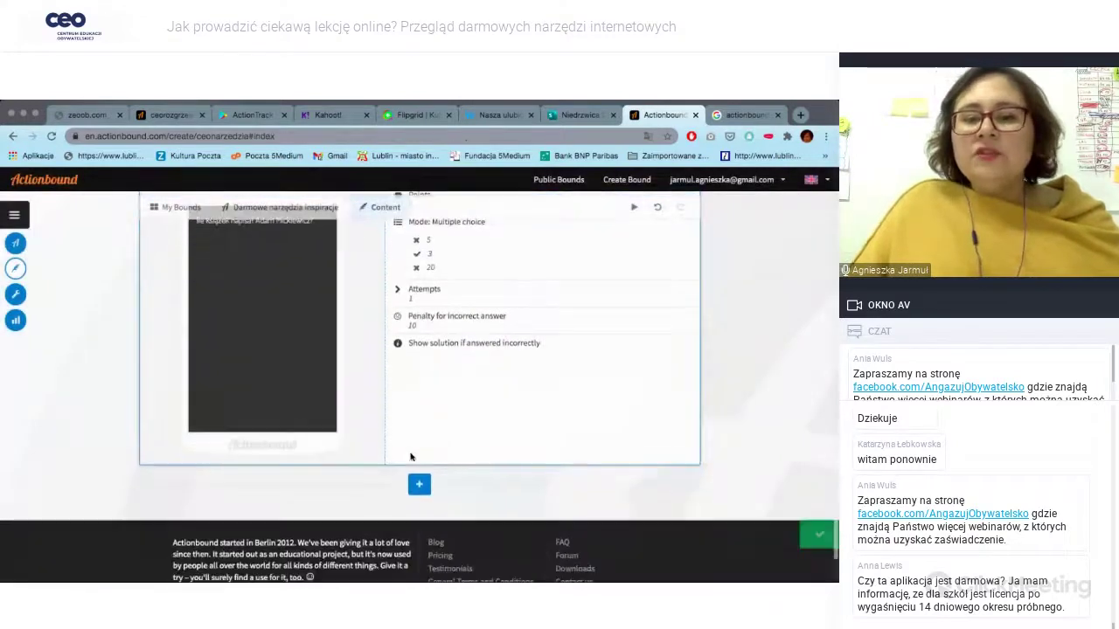
left_click(14, 269)
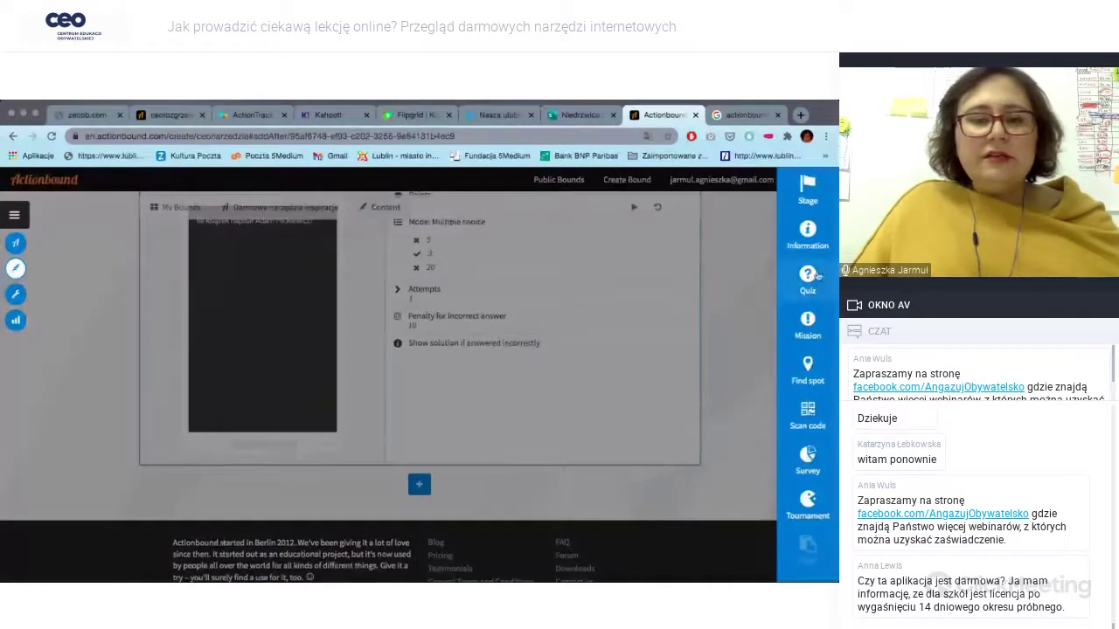
left_click(795, 284)
left_click(237, 351)
type("?")
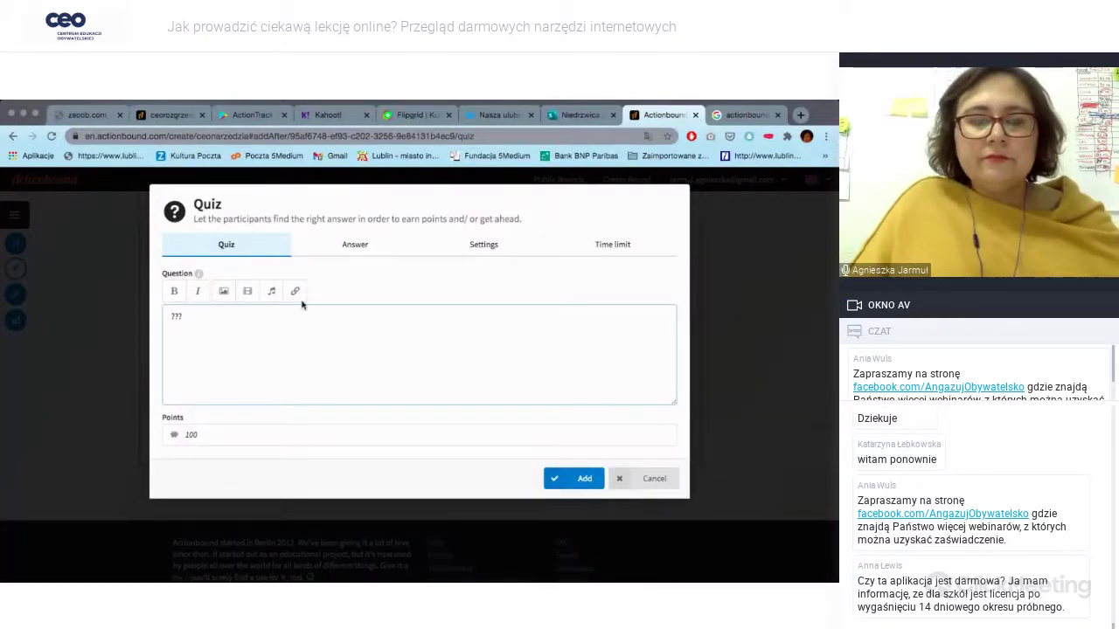
Set the quiz's answer mode to Sort list and create the entries Mama, Tata and Ciocia.
left_click(348, 249)
left_click(237, 295)
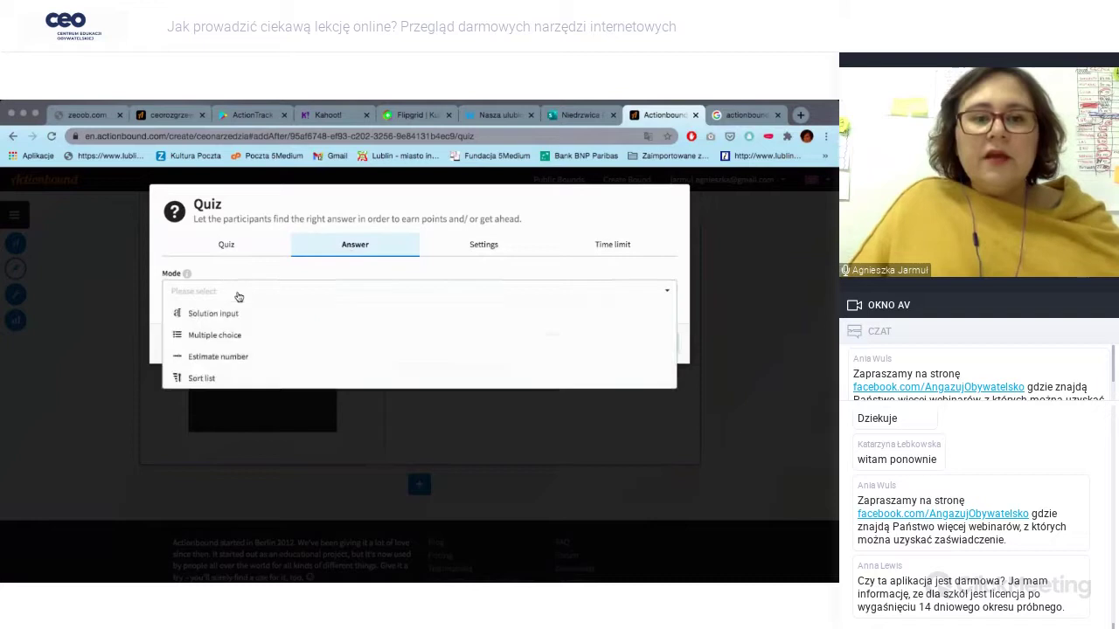
left_click(241, 380)
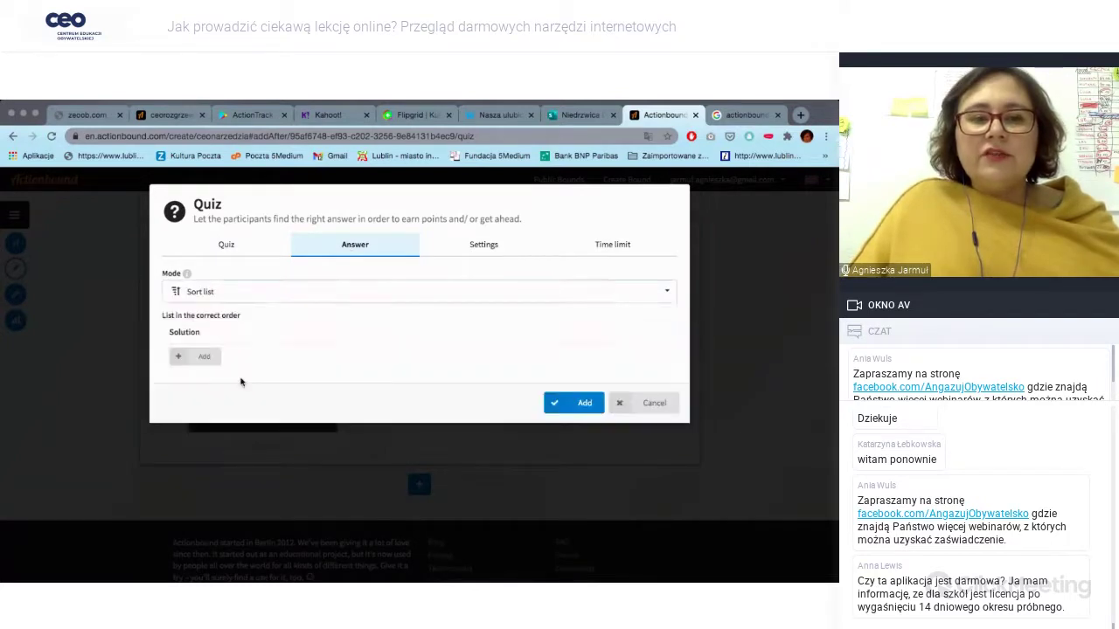
left_click(188, 358)
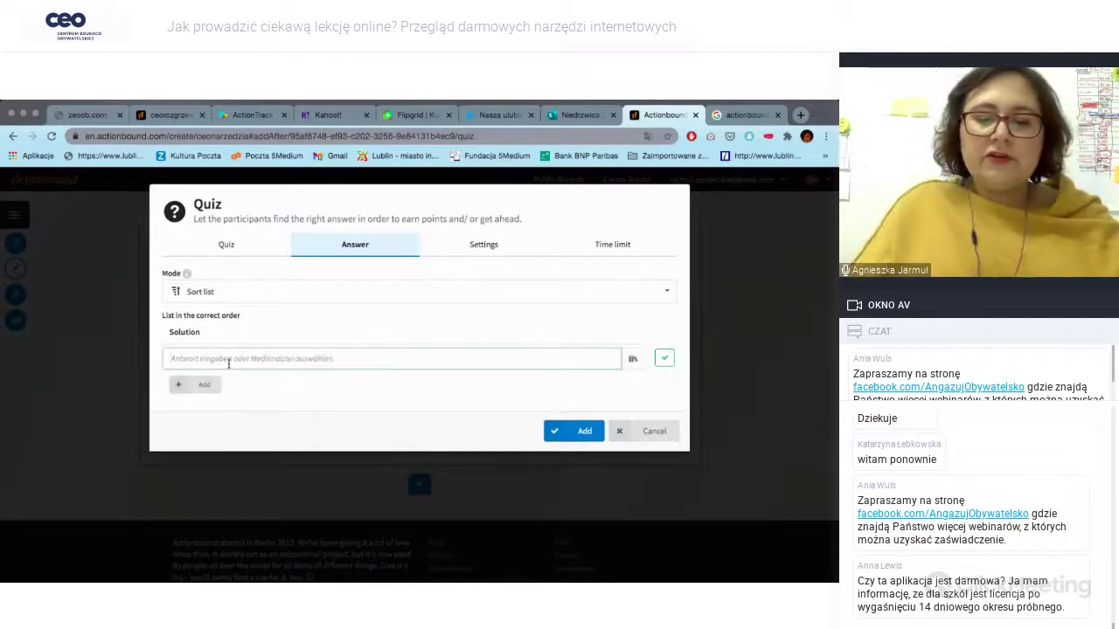
left_click(230, 364)
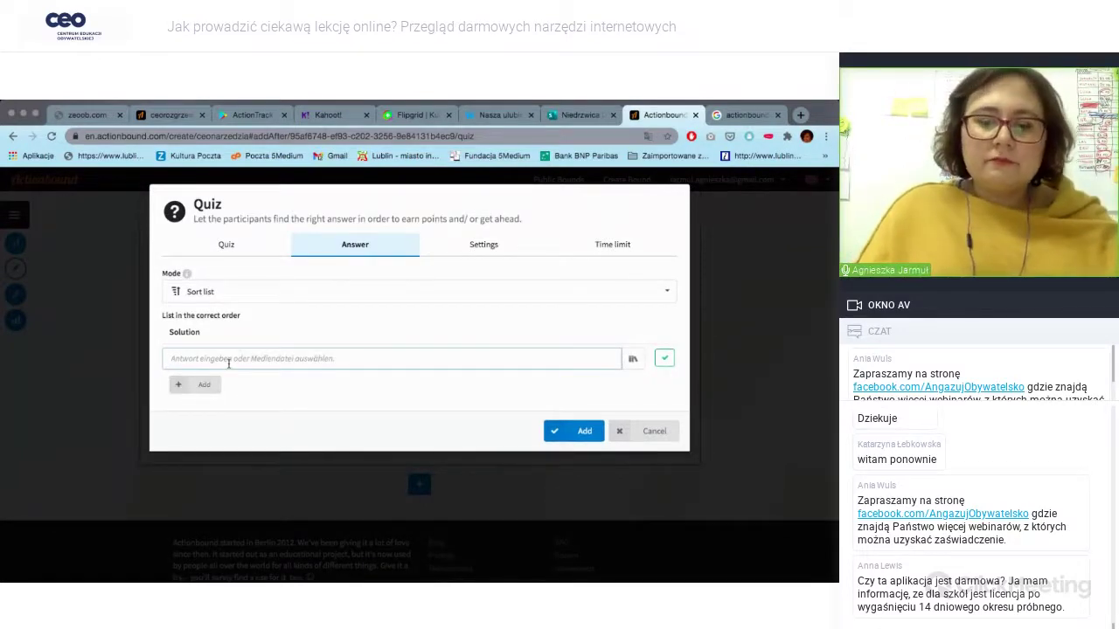
type("Mama")
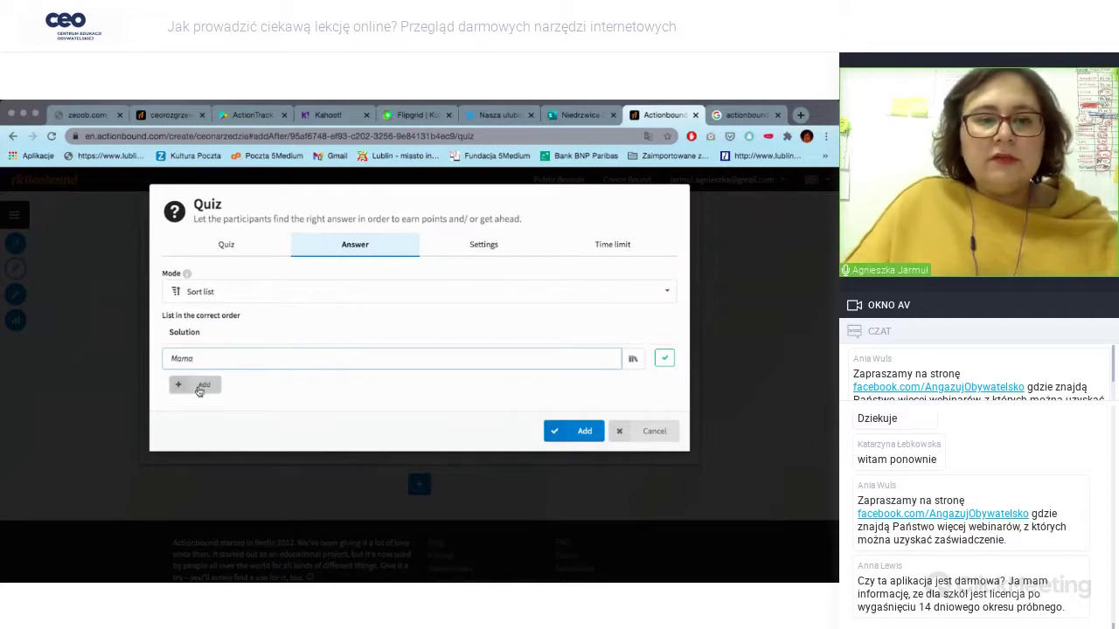
left_click(199, 385)
type("Tata")
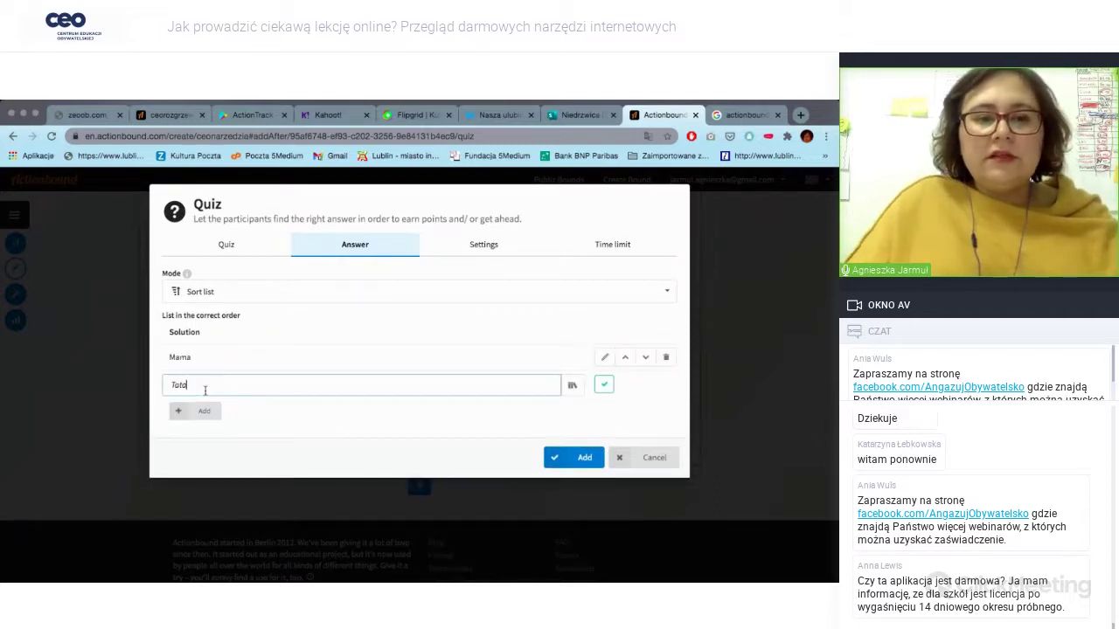
left_click(207, 411)
type("Ciocia")
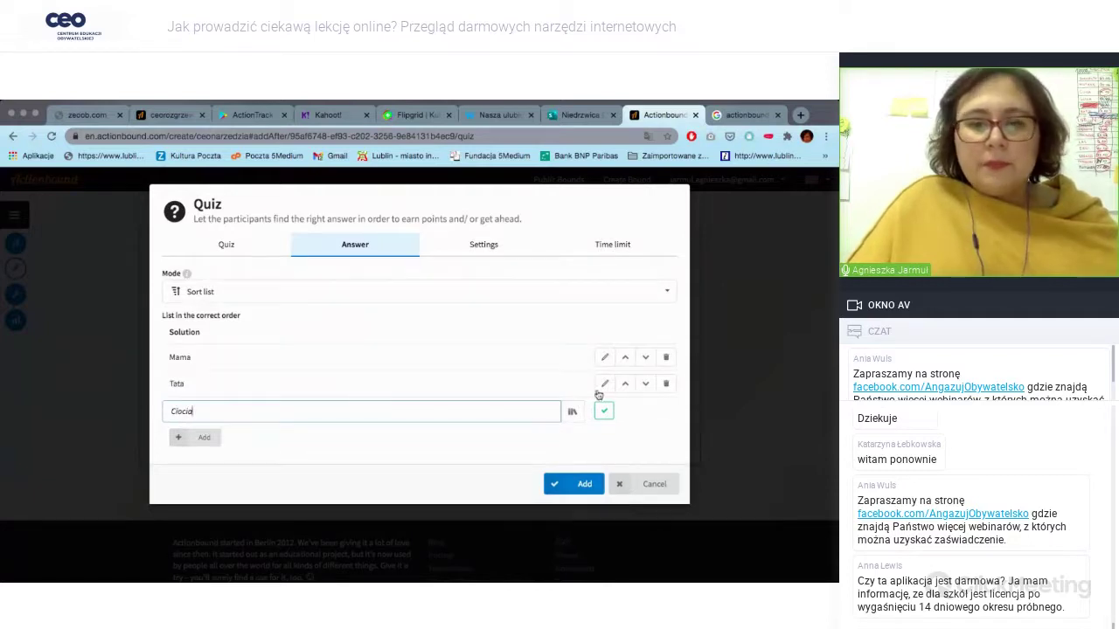
key("Return")
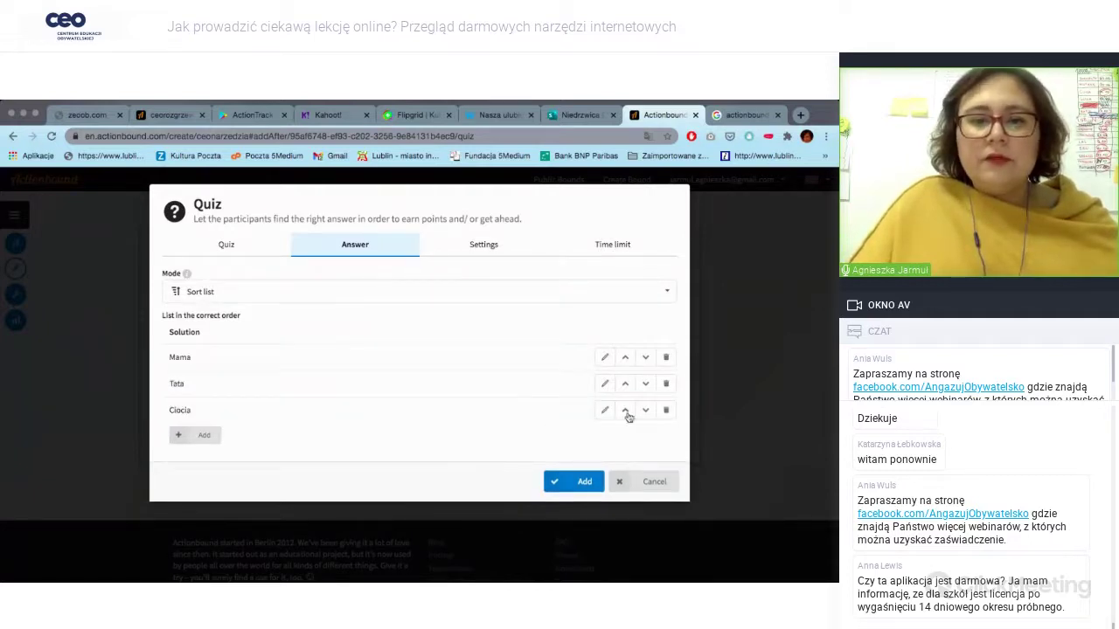
Arrange the solution list in the order Mama, Ciocia, Tata and add the quiz to the Bound.
left_click(626, 384)
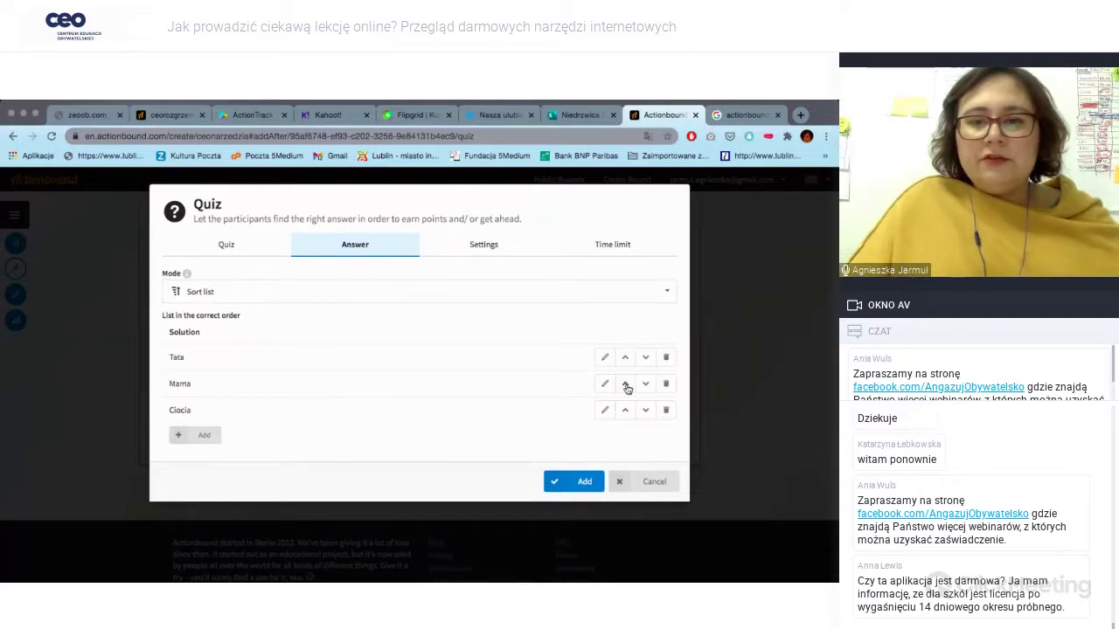
left_click(625, 383)
left_click(626, 410)
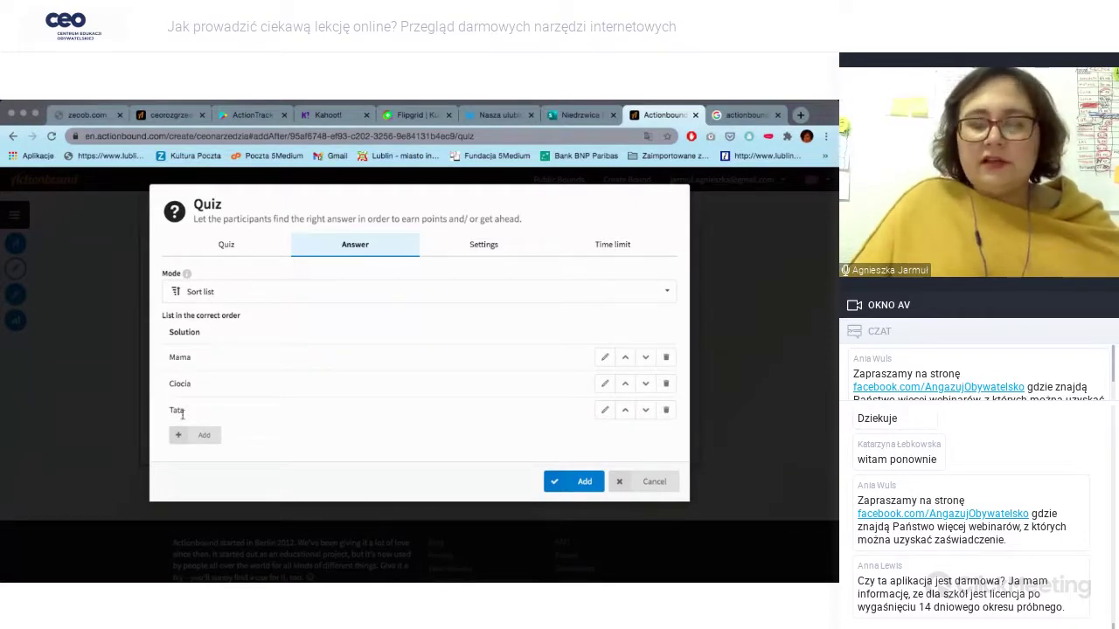
left_click(582, 488)
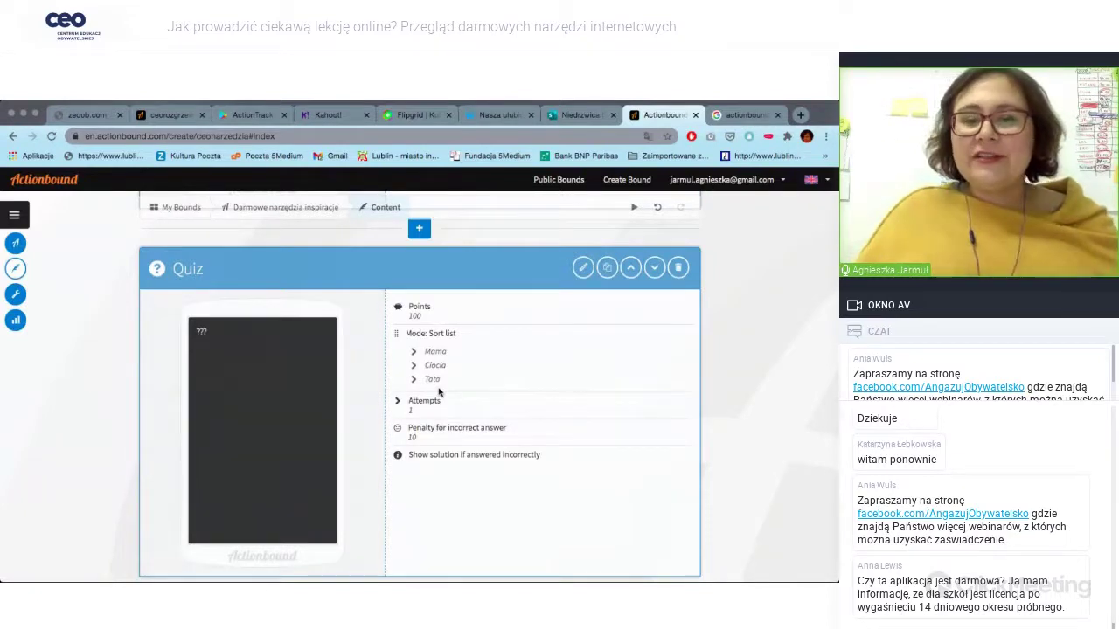
In the settings of the Bound "Darmowe narzędzia inspiracje", choose the golden question mark picture from the media library as the Bound image.
scroll(558, 379, "down", 5)
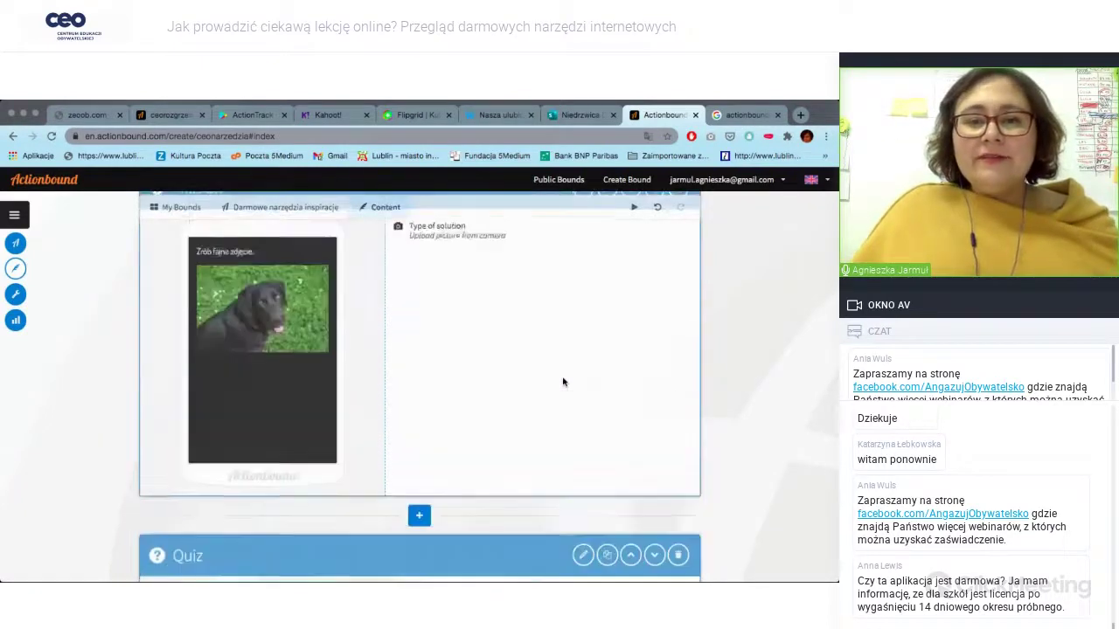
scroll(563, 382, "up", 3)
scroll(563, 382, "up", 3)
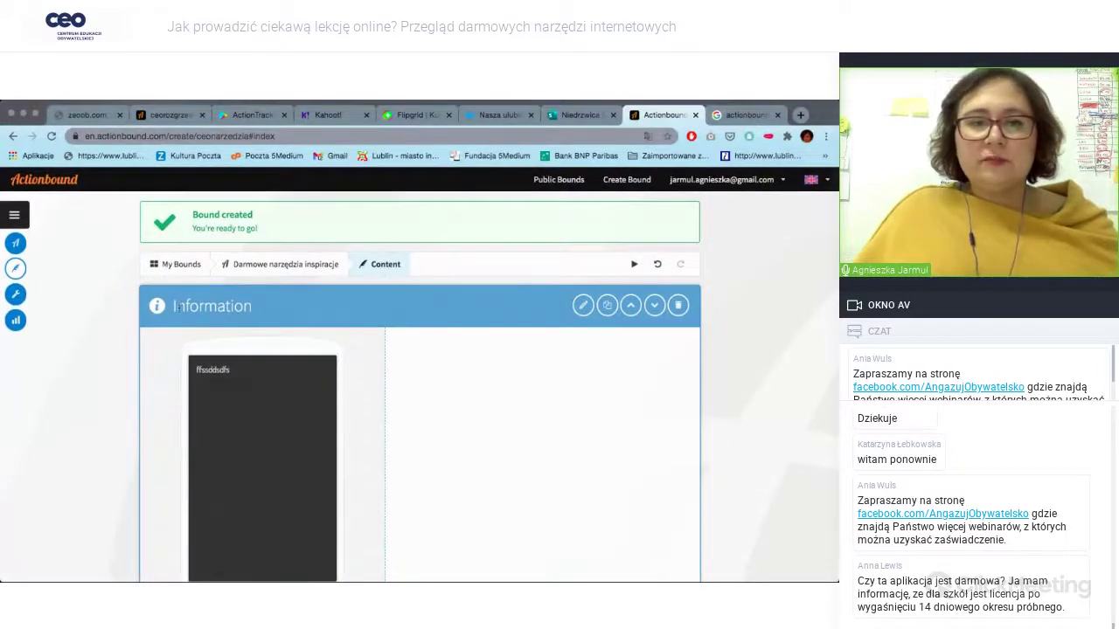
left_click(273, 266)
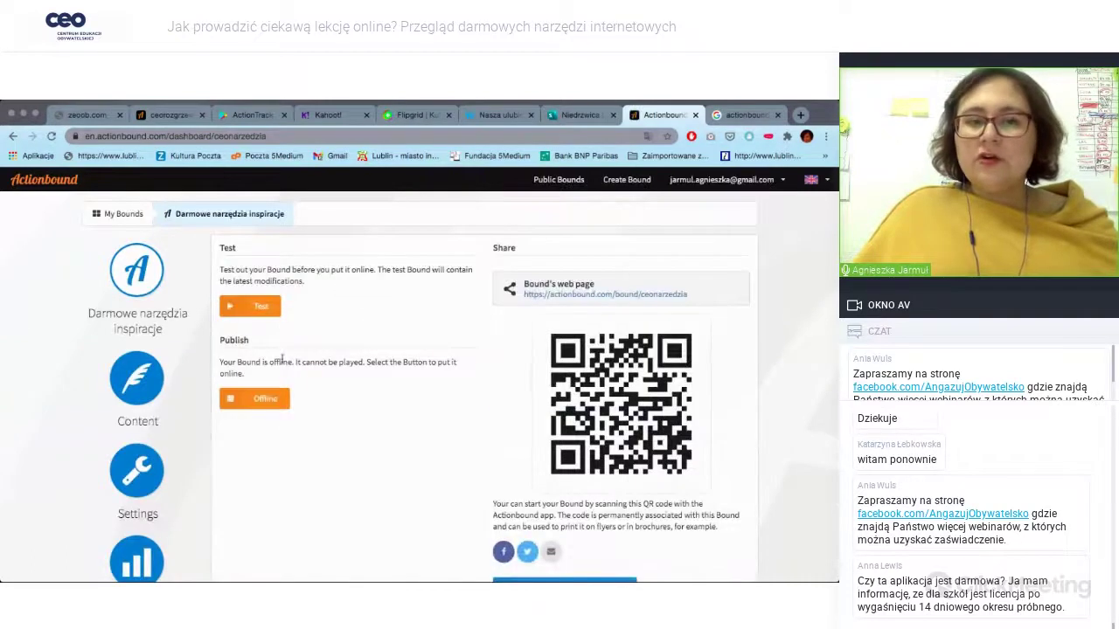
scroll(230, 432, "down", 1)
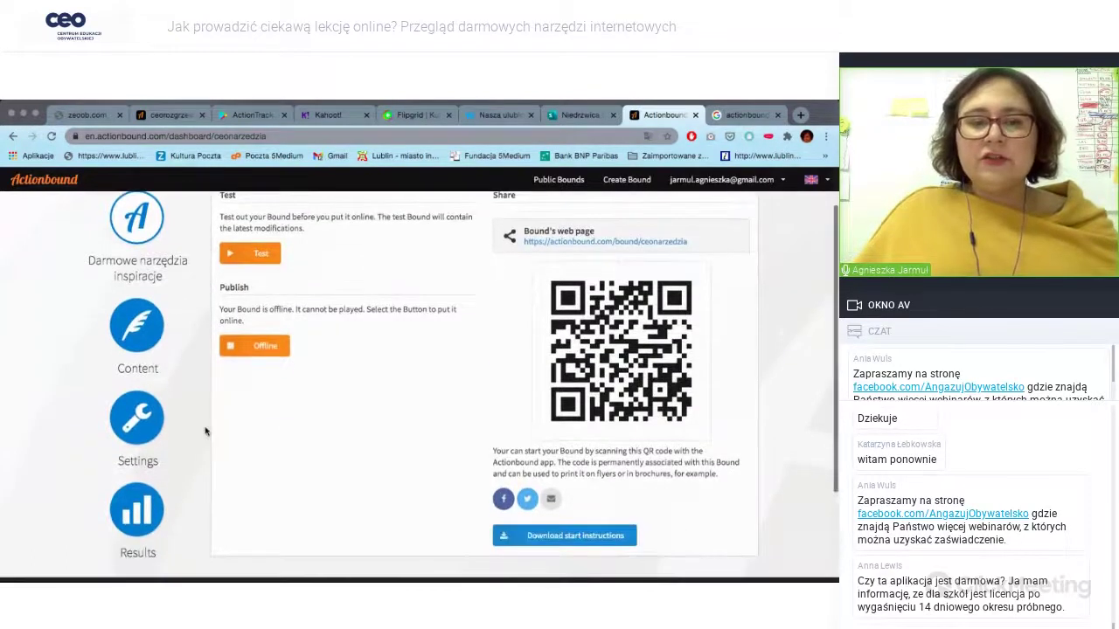
left_click(140, 420)
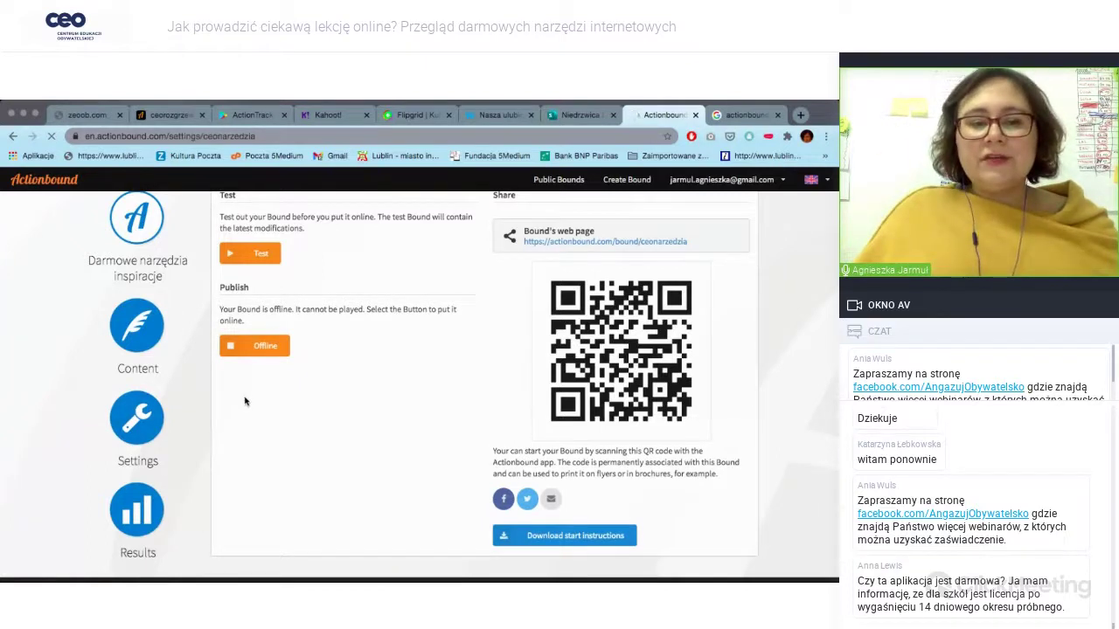
mouse_move(373, 357)
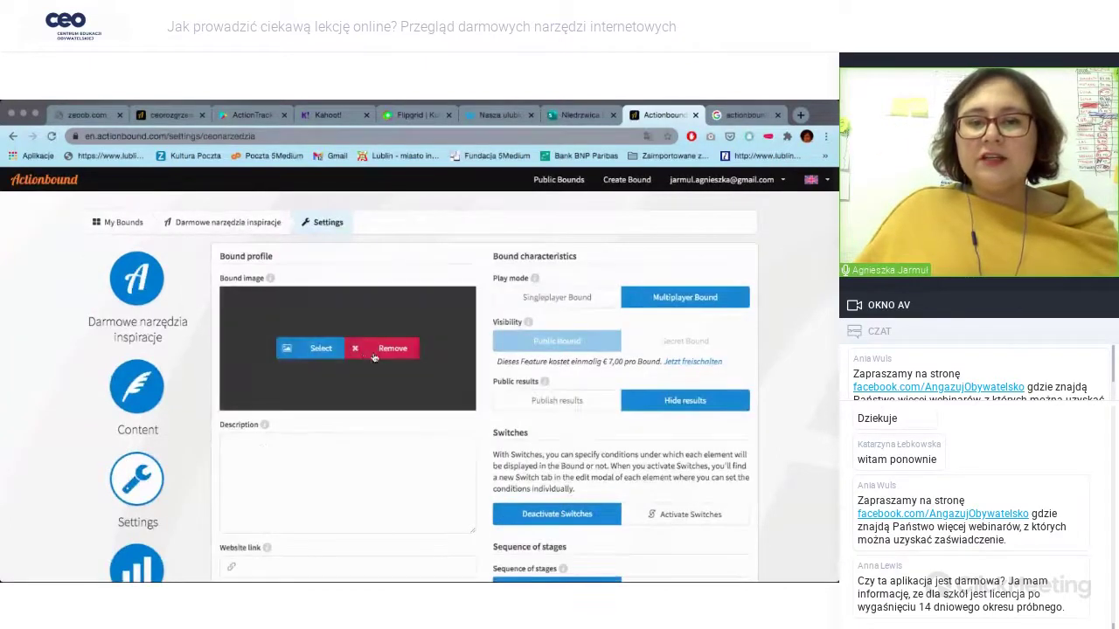
left_click(316, 348)
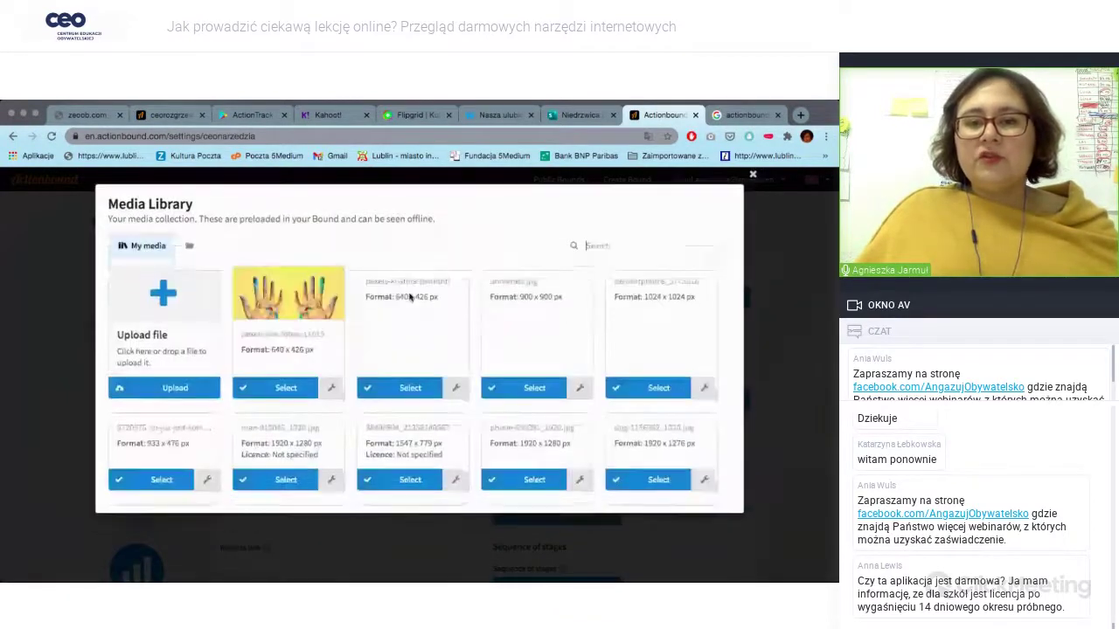
left_click(657, 389)
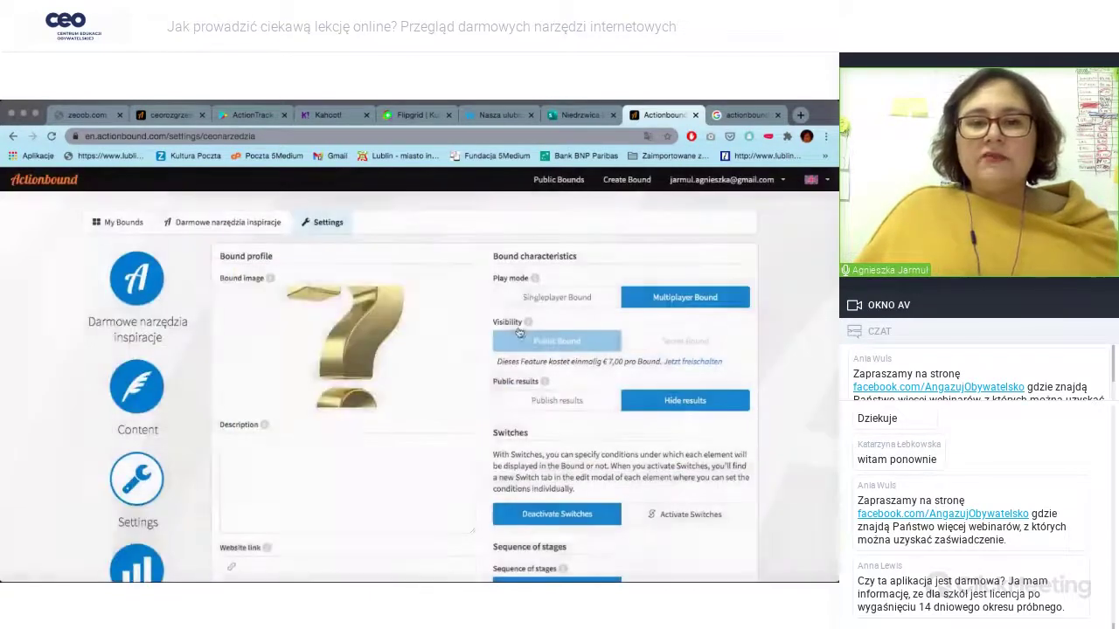
Put the current version of the Bound online, confirming that it will be used for personal purposes only.
left_click(144, 297)
mouse_move(354, 380)
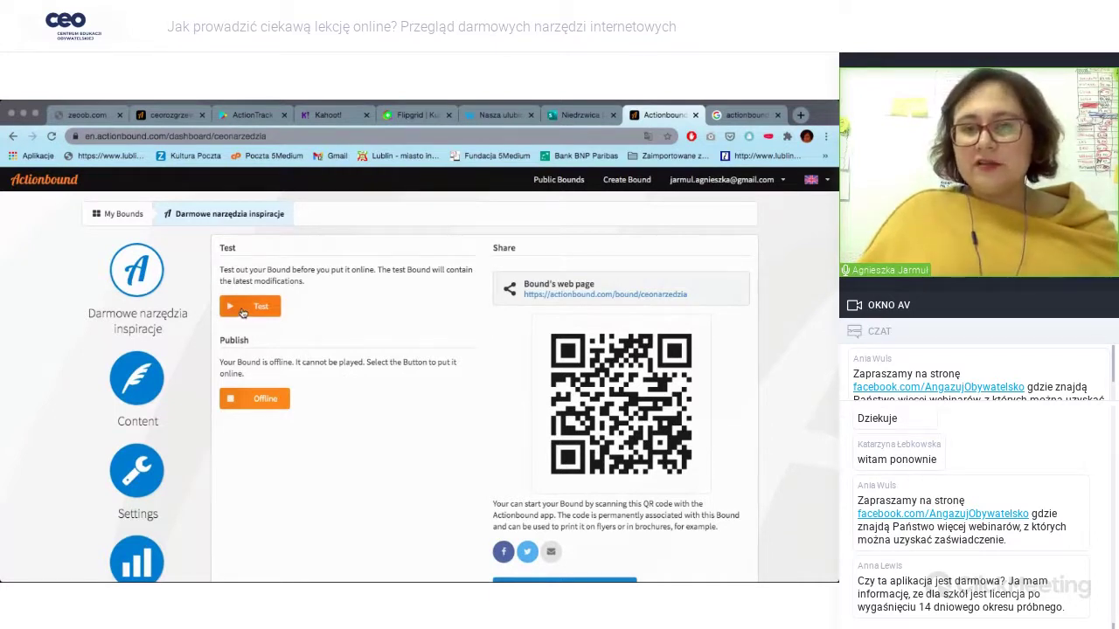
left_click(257, 400)
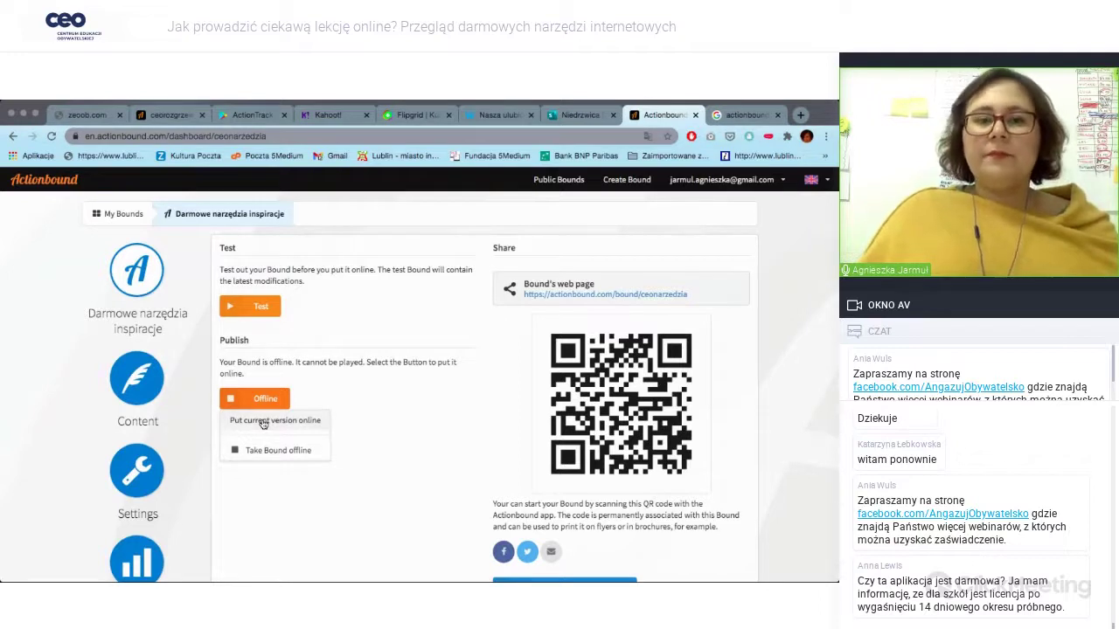
left_click(263, 423)
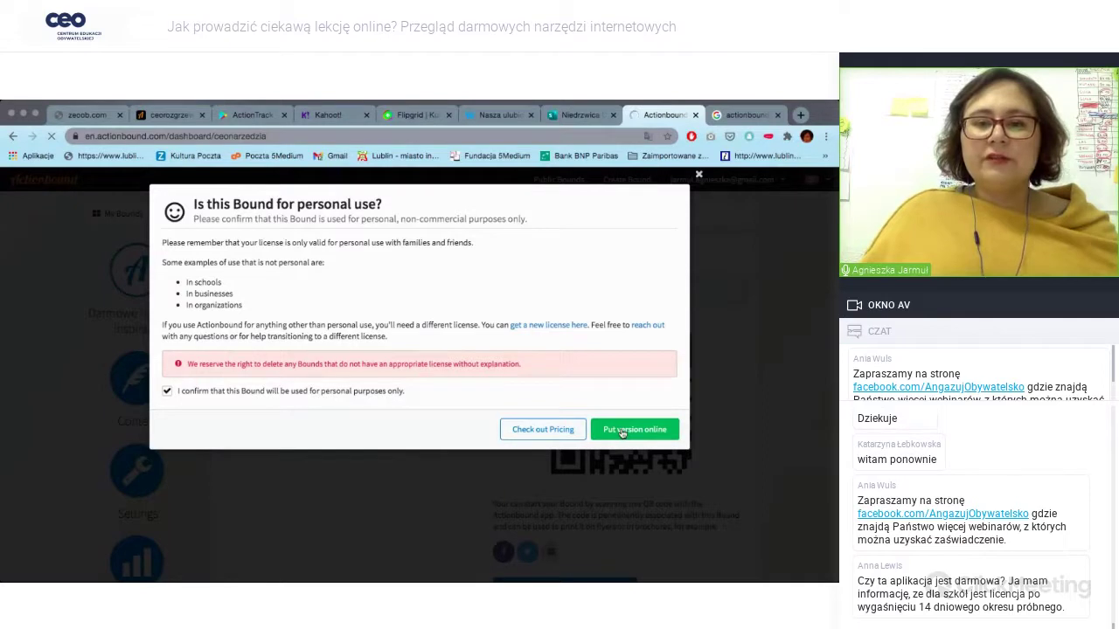
left_click(614, 434)
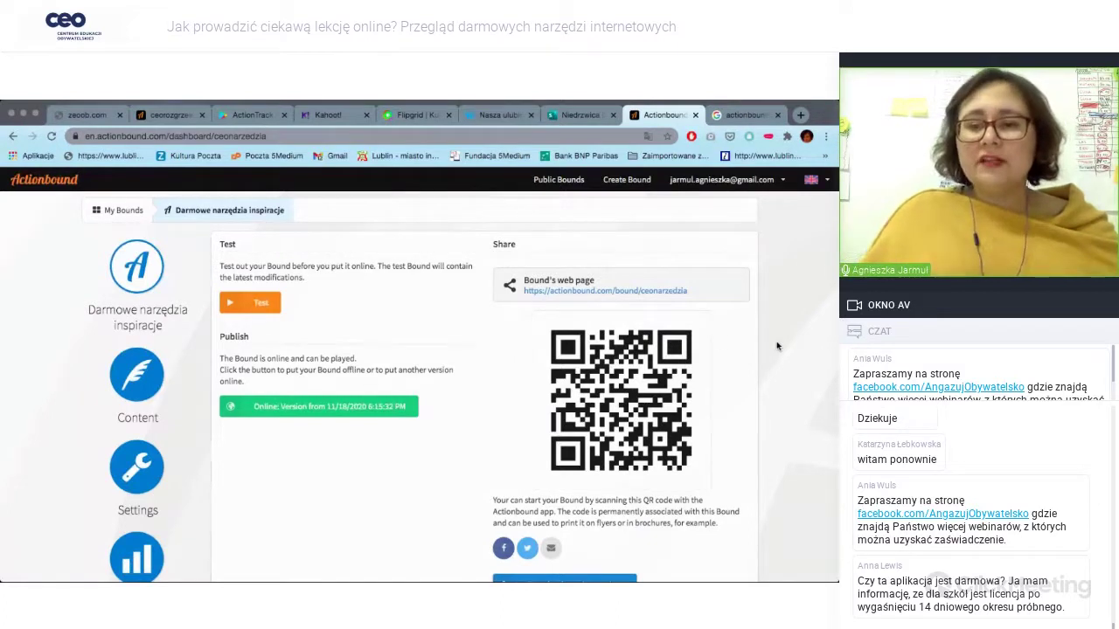
View the Bound's QR code on its own and examine the Bound's public web page.
left_click(582, 423)
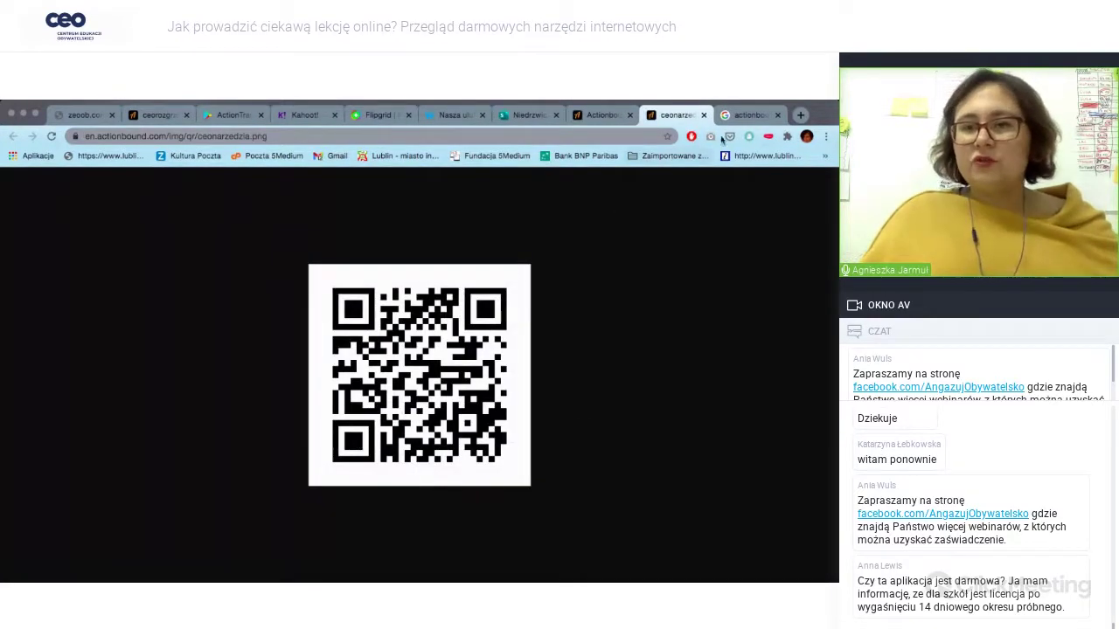
left_click(704, 115)
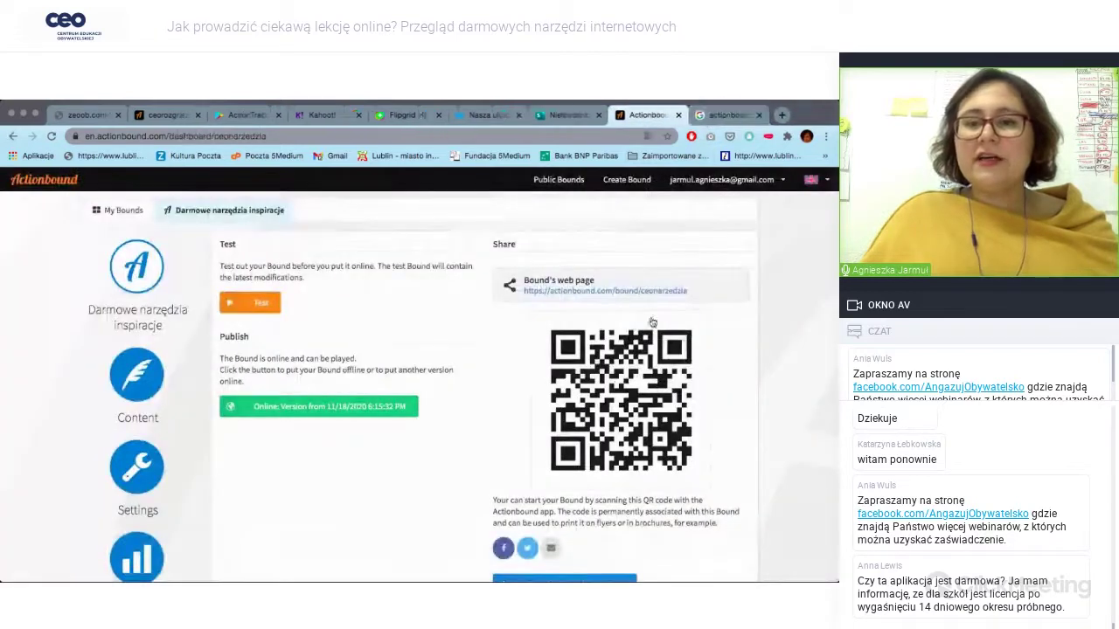
left_click(590, 296)
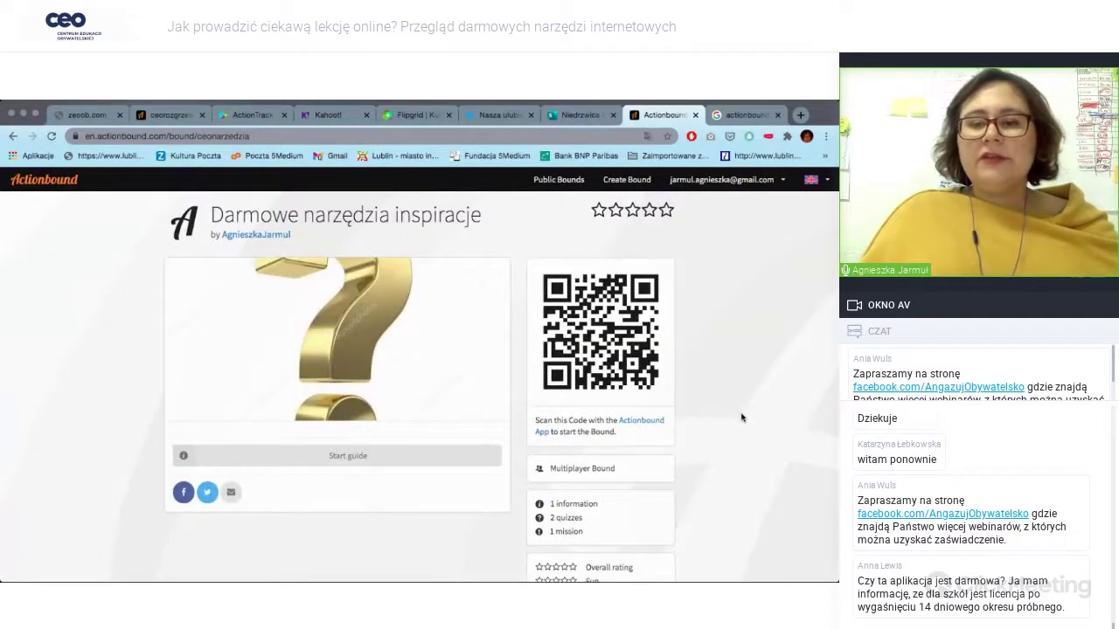
scroll(742, 417, "down", 2)
scroll(741, 418, "up", 2)
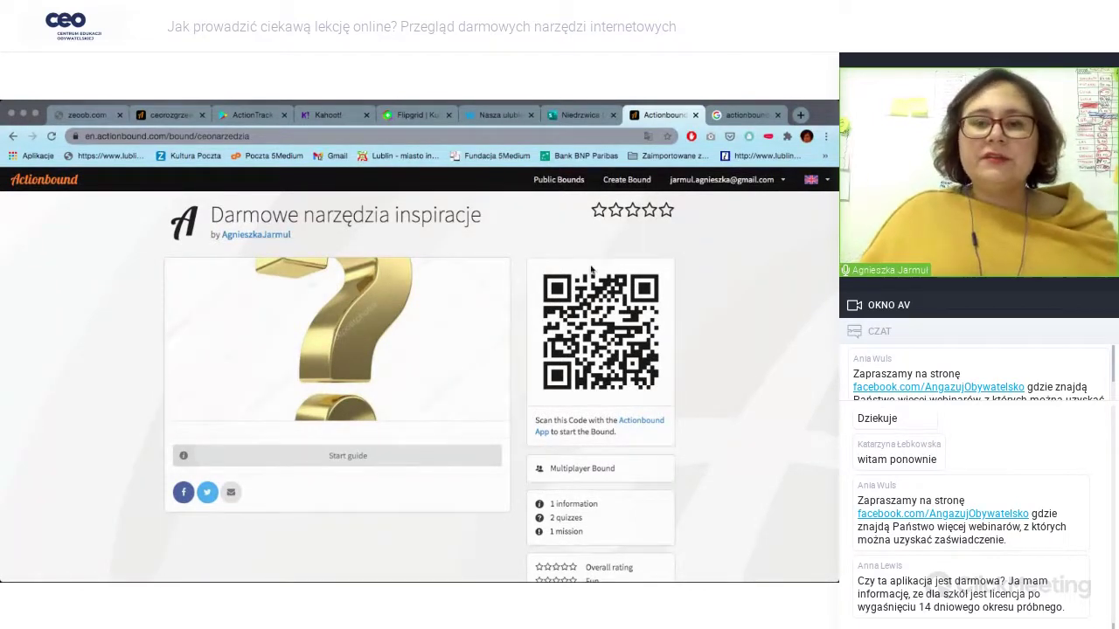
left_click(11, 137)
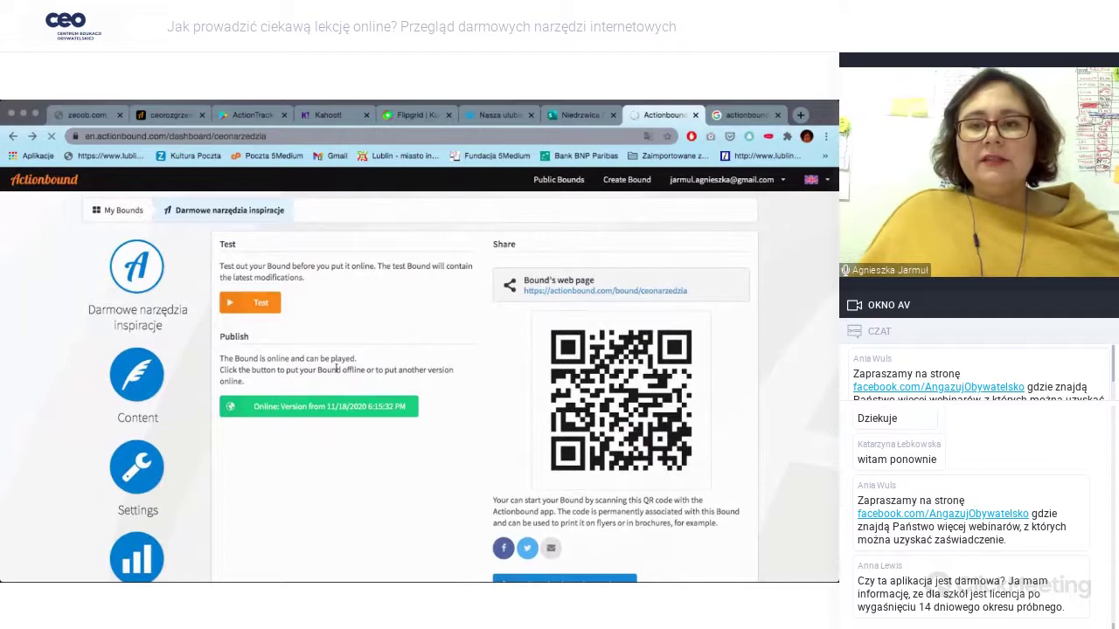
Open the public web page of the Bound "Rozgrzewka webinarowa" and examine its QR code, element list and ratings.
left_click(626, 353)
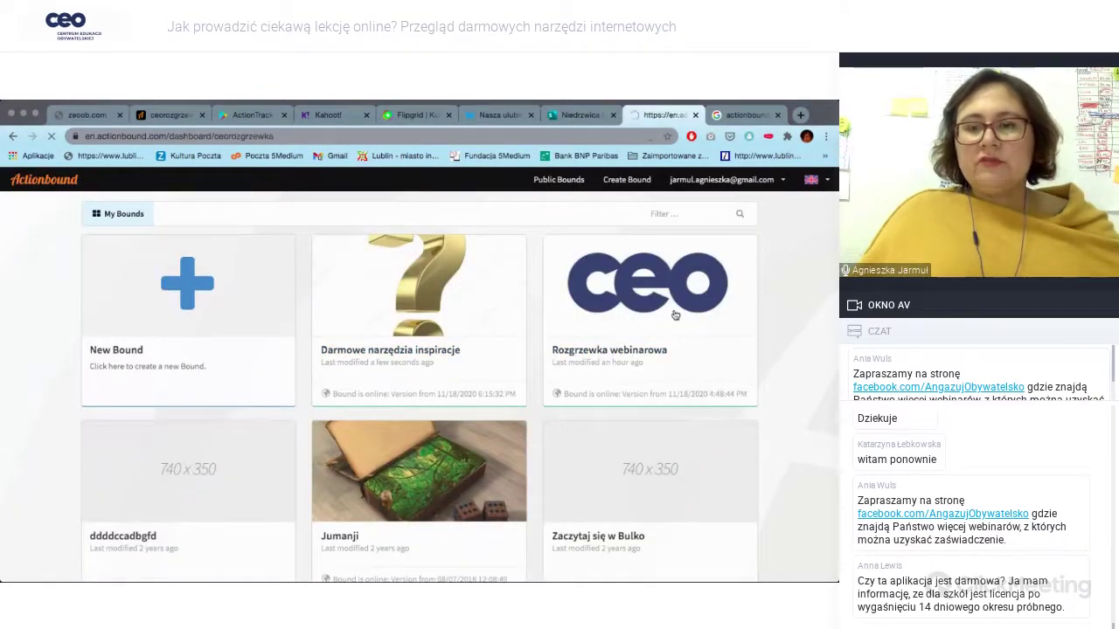
left_click(626, 296)
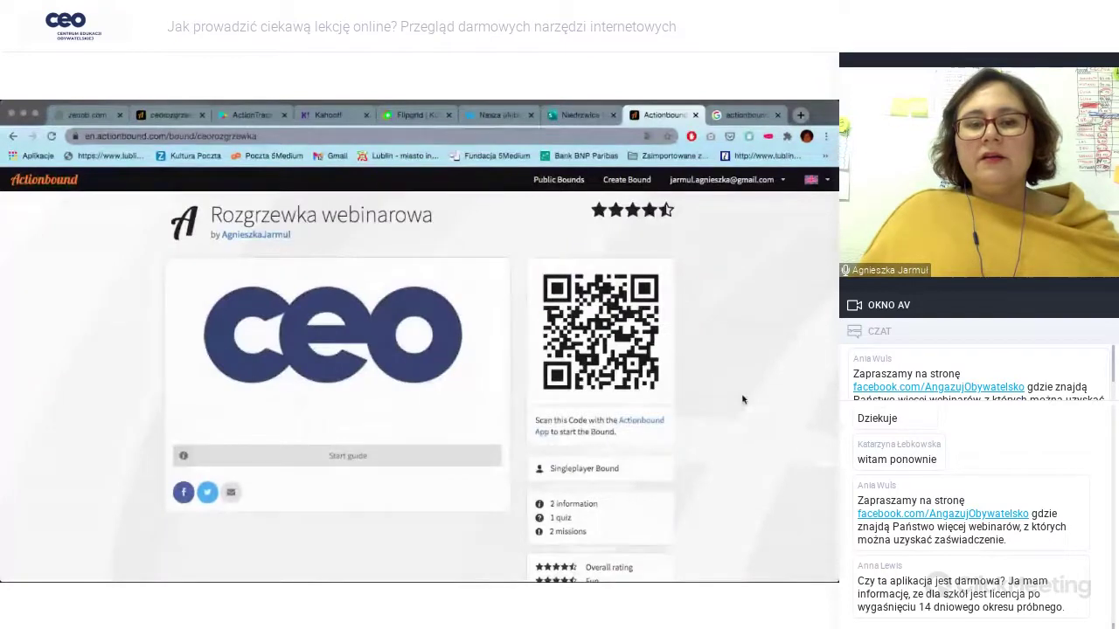
scroll(743, 398, "down", 3)
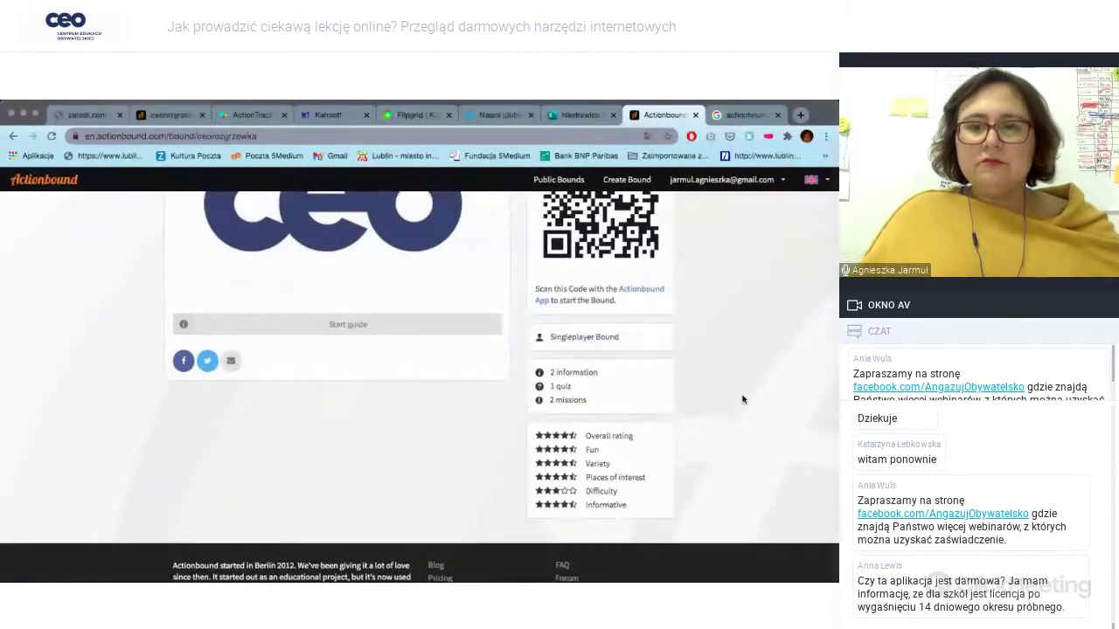
scroll(598, 440, "up", 3)
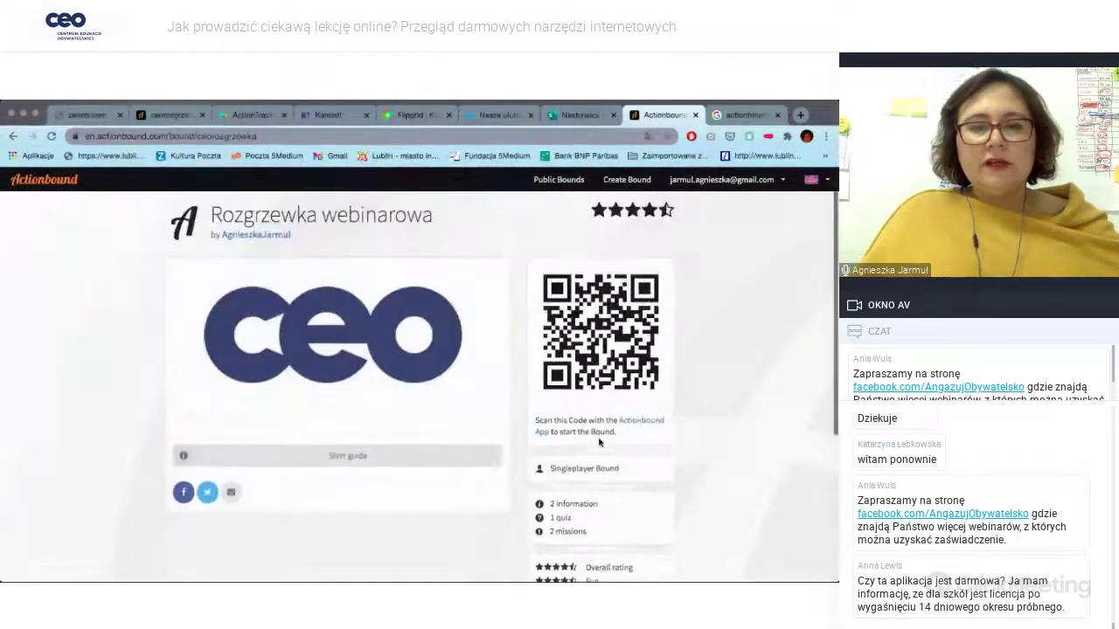
scroll(511, 344, "down", 2)
scroll(376, 349, "up", 2)
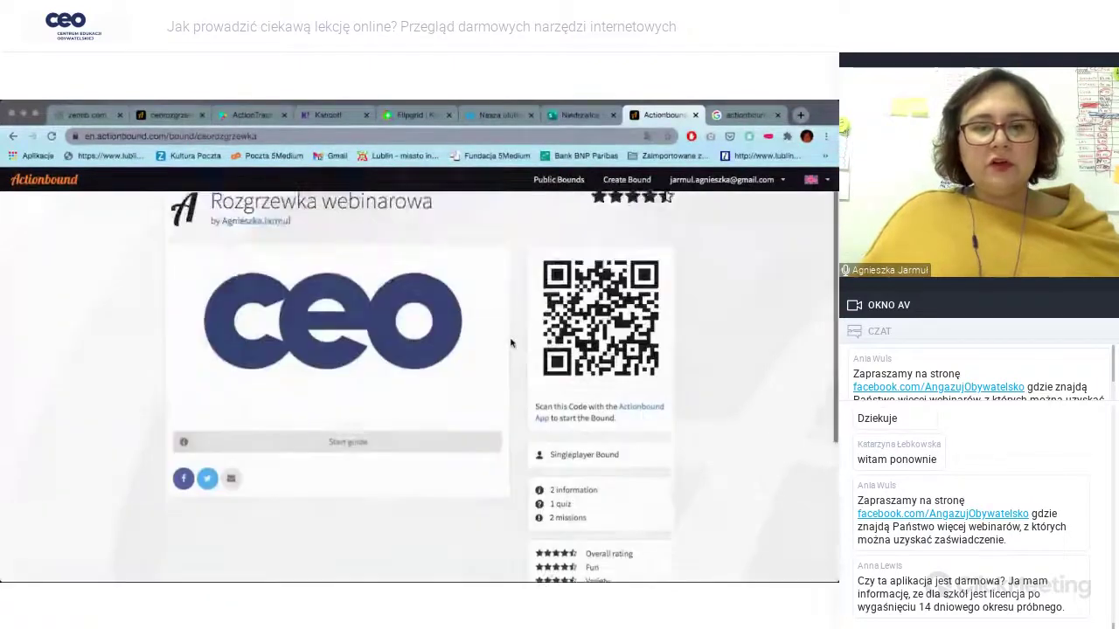
scroll(232, 358, "down", 3)
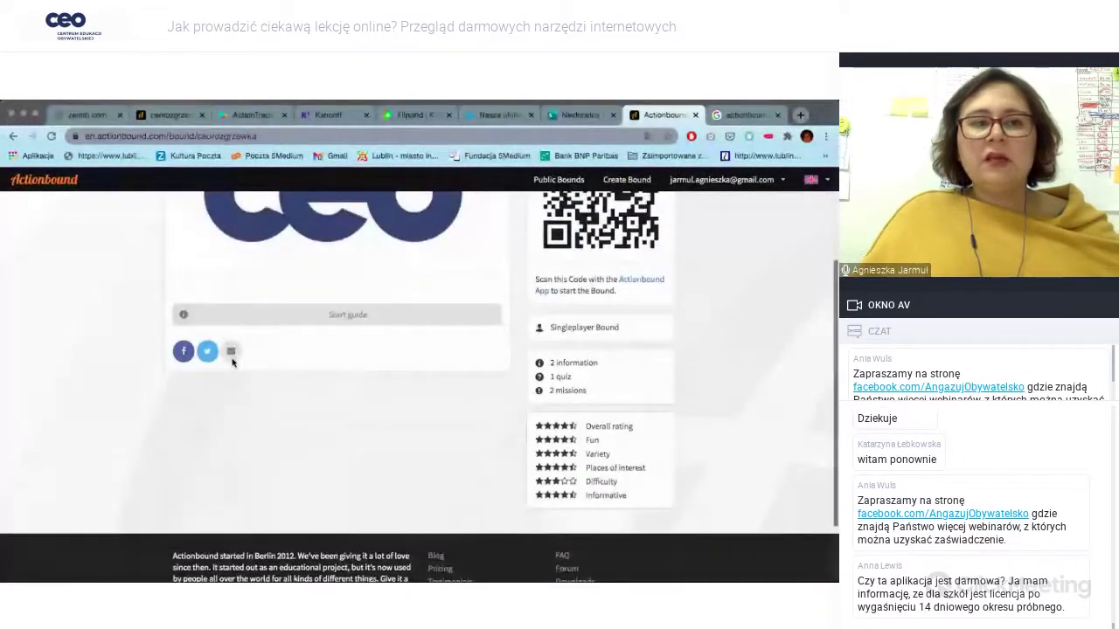
scroll(11, 206, "up", 3)
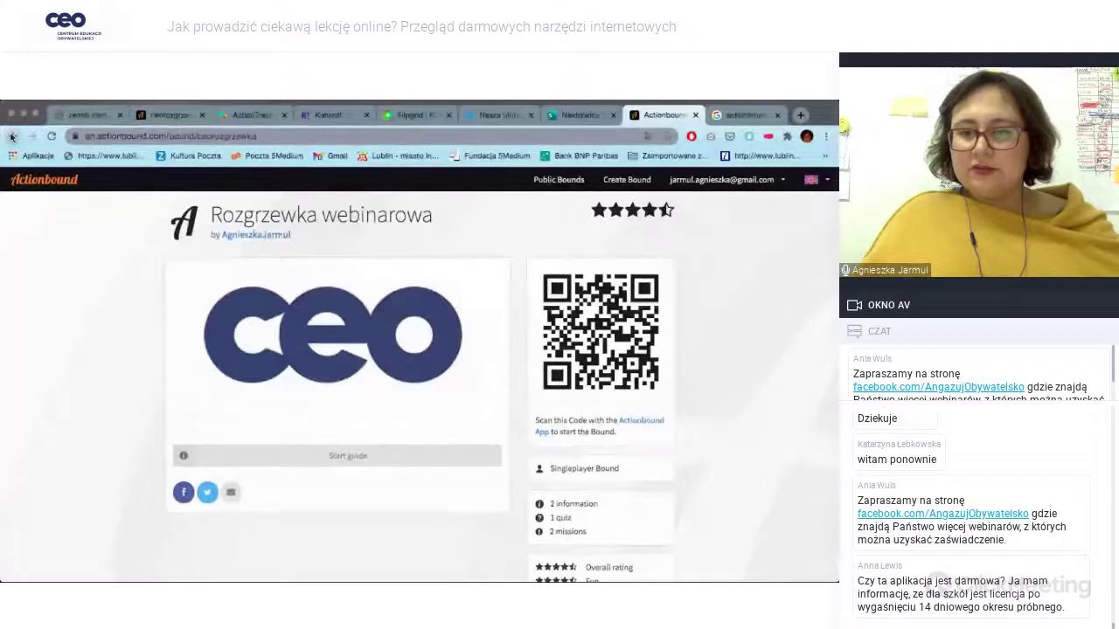
Return to the overview of all Bounds and switch to the ActionTrack page on Google Play.
left_click(12, 137)
scroll(729, 457, "down", 3)
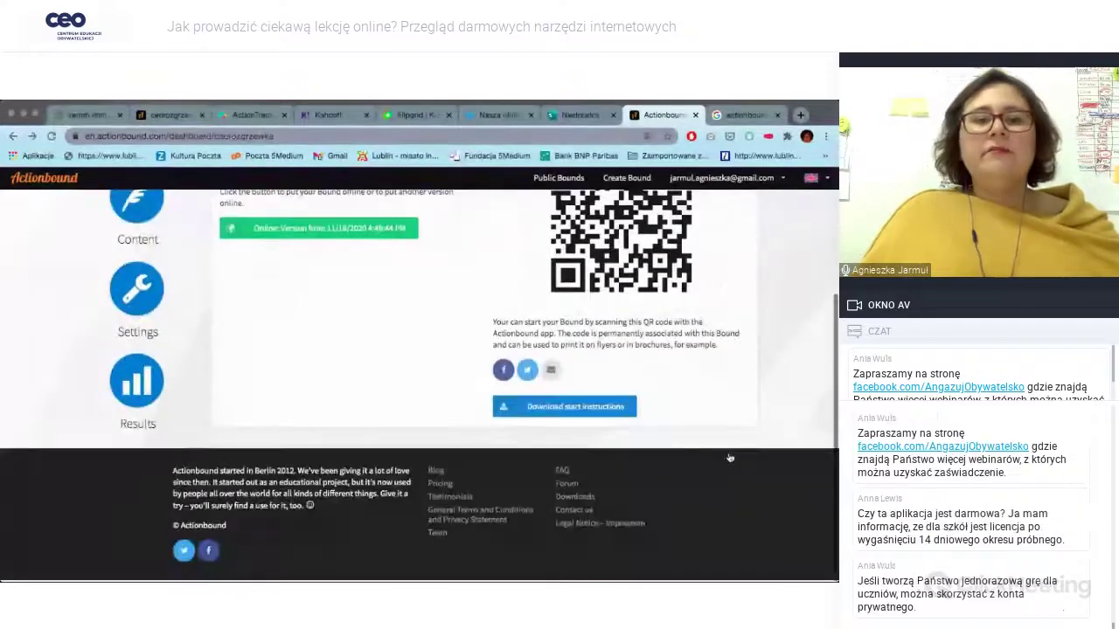
scroll(222, 297, "up", 3)
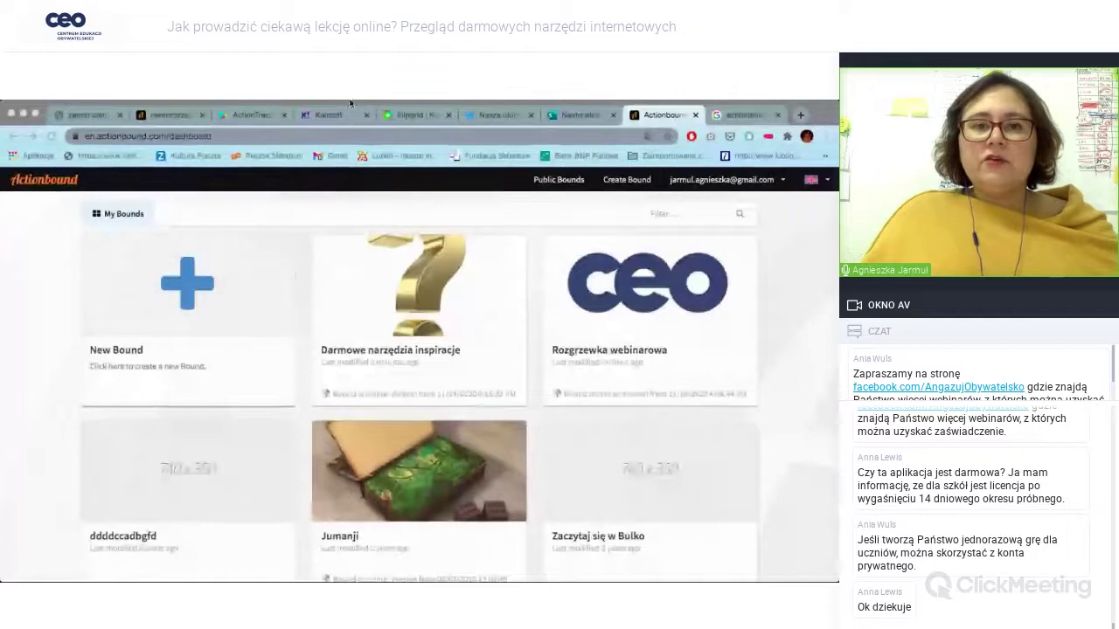
left_click(246, 117)
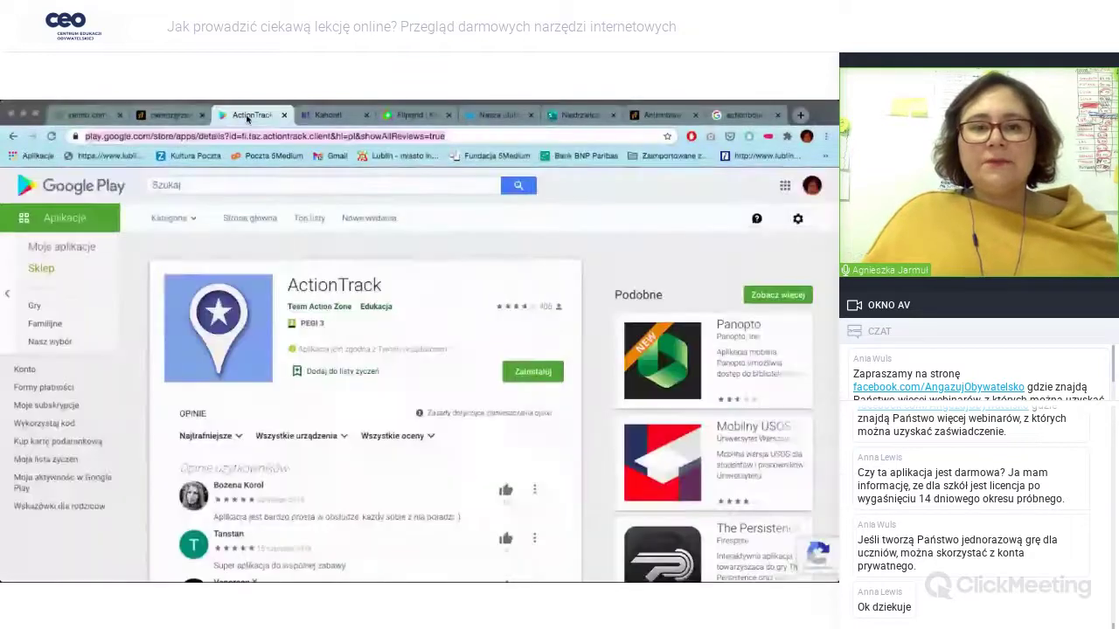